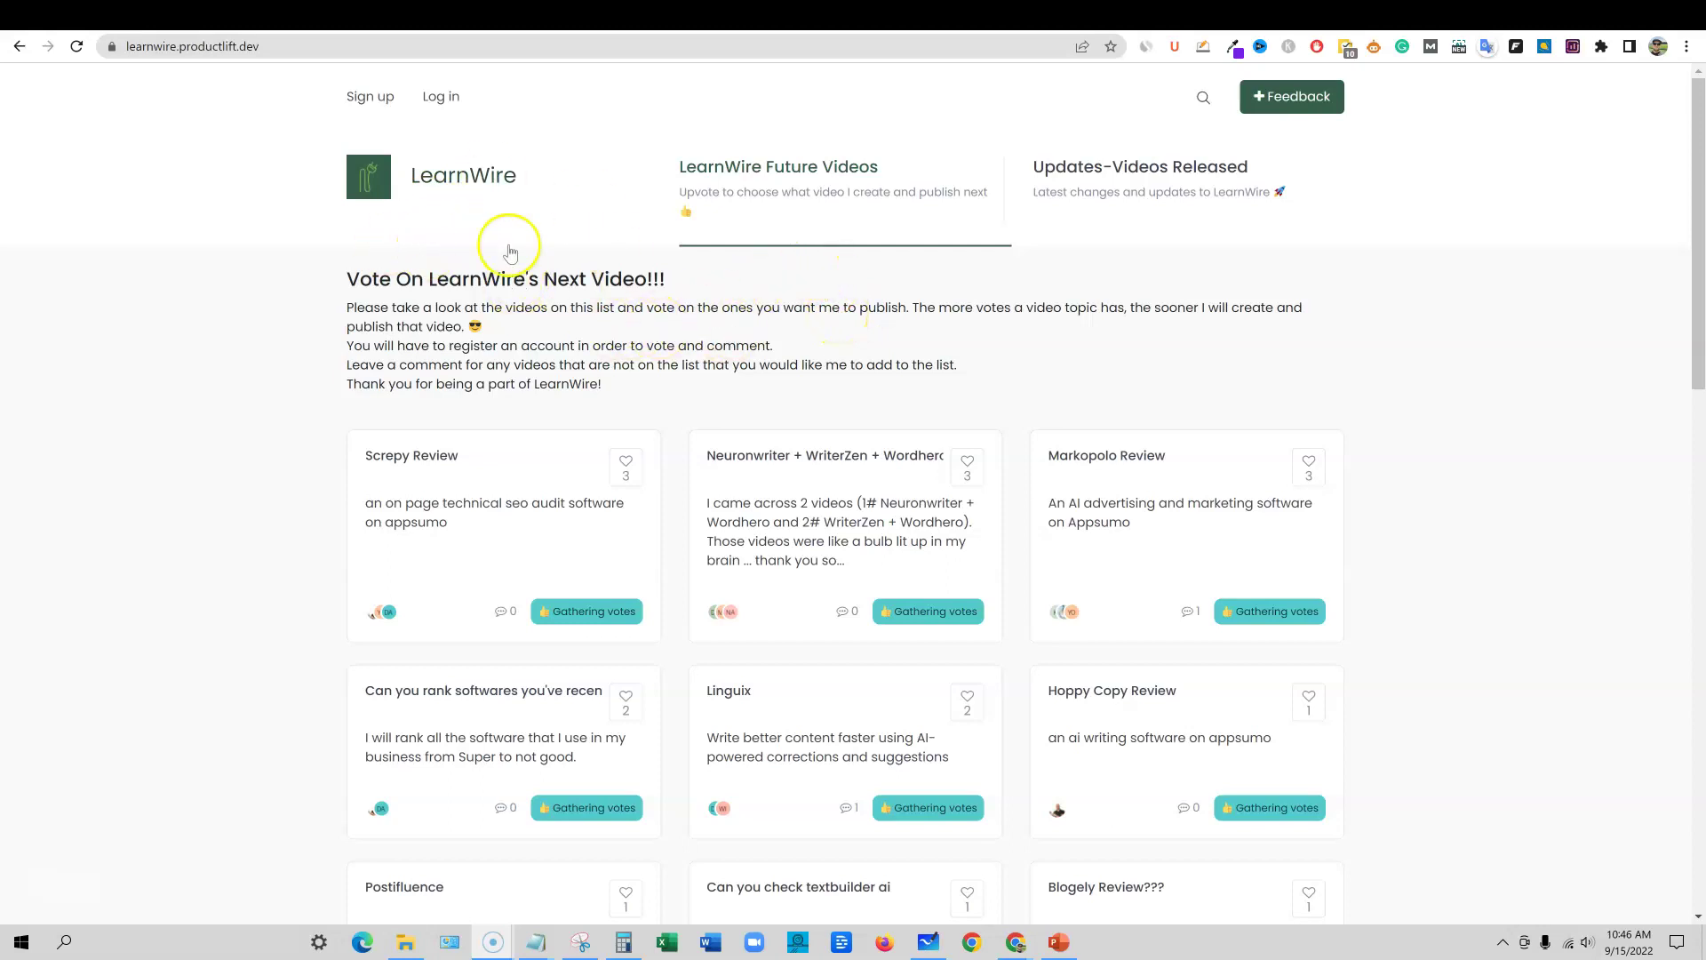
# - Look through the proposed video topics and their vote counts on the LearnWire voting page
pyautogui.scroll(-15, 846, 489)
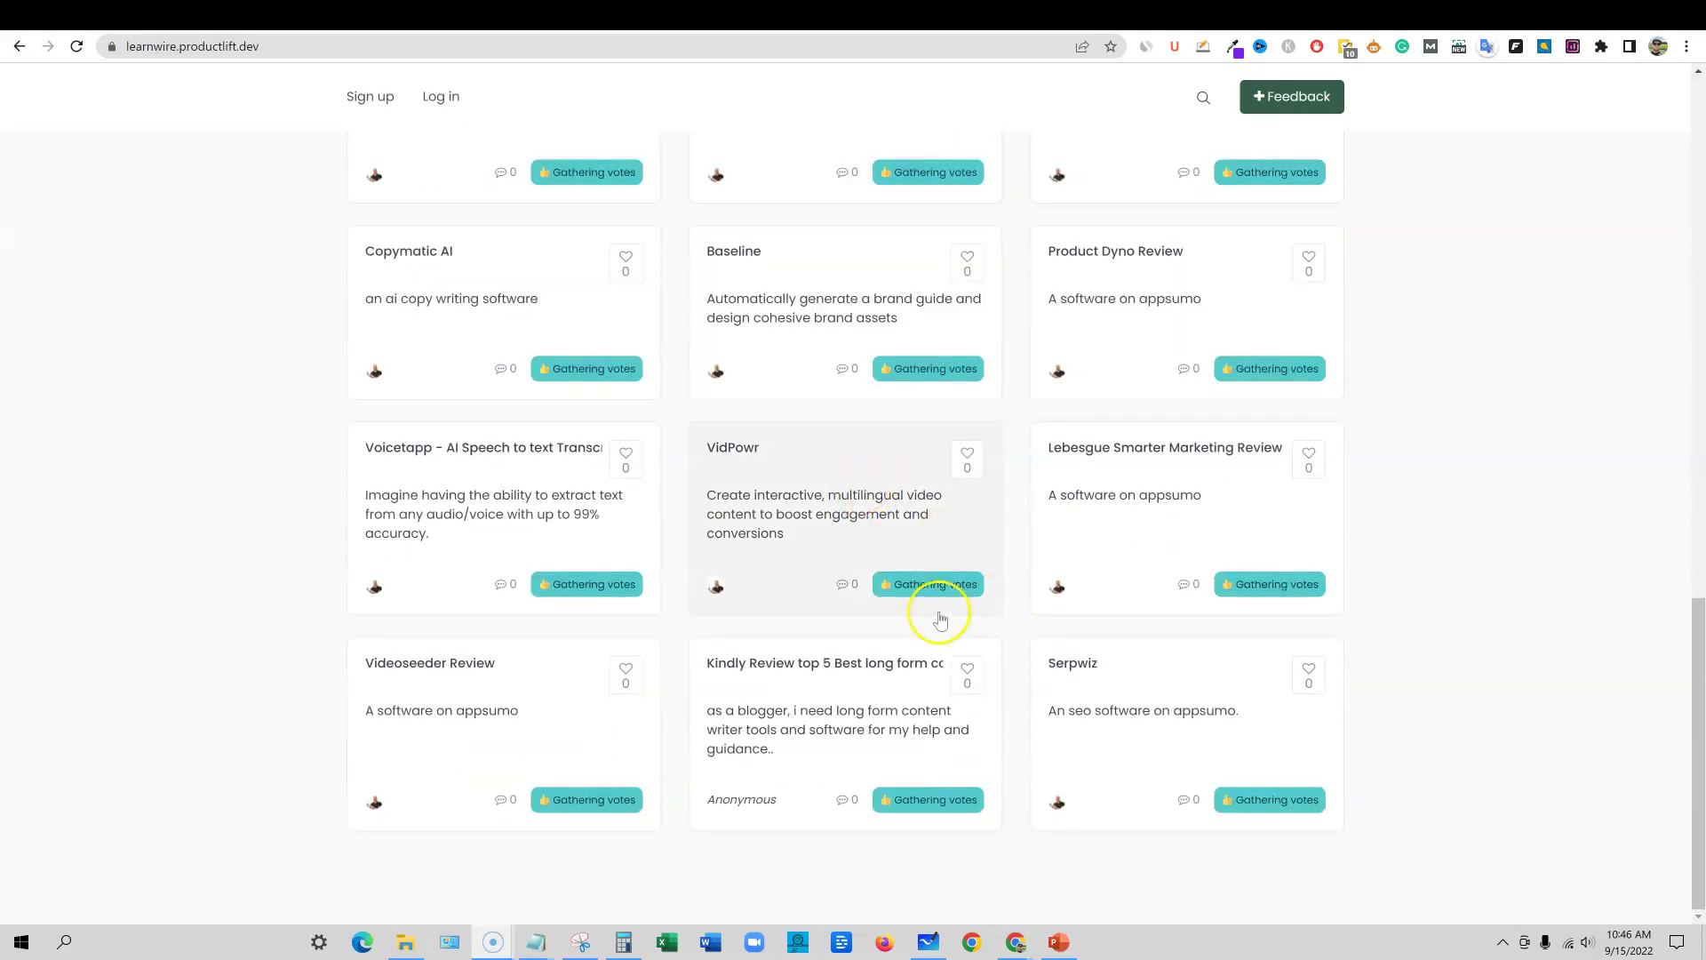
pyautogui.scroll(8, 678, 551)
pyautogui.scroll(7, 814, 551)
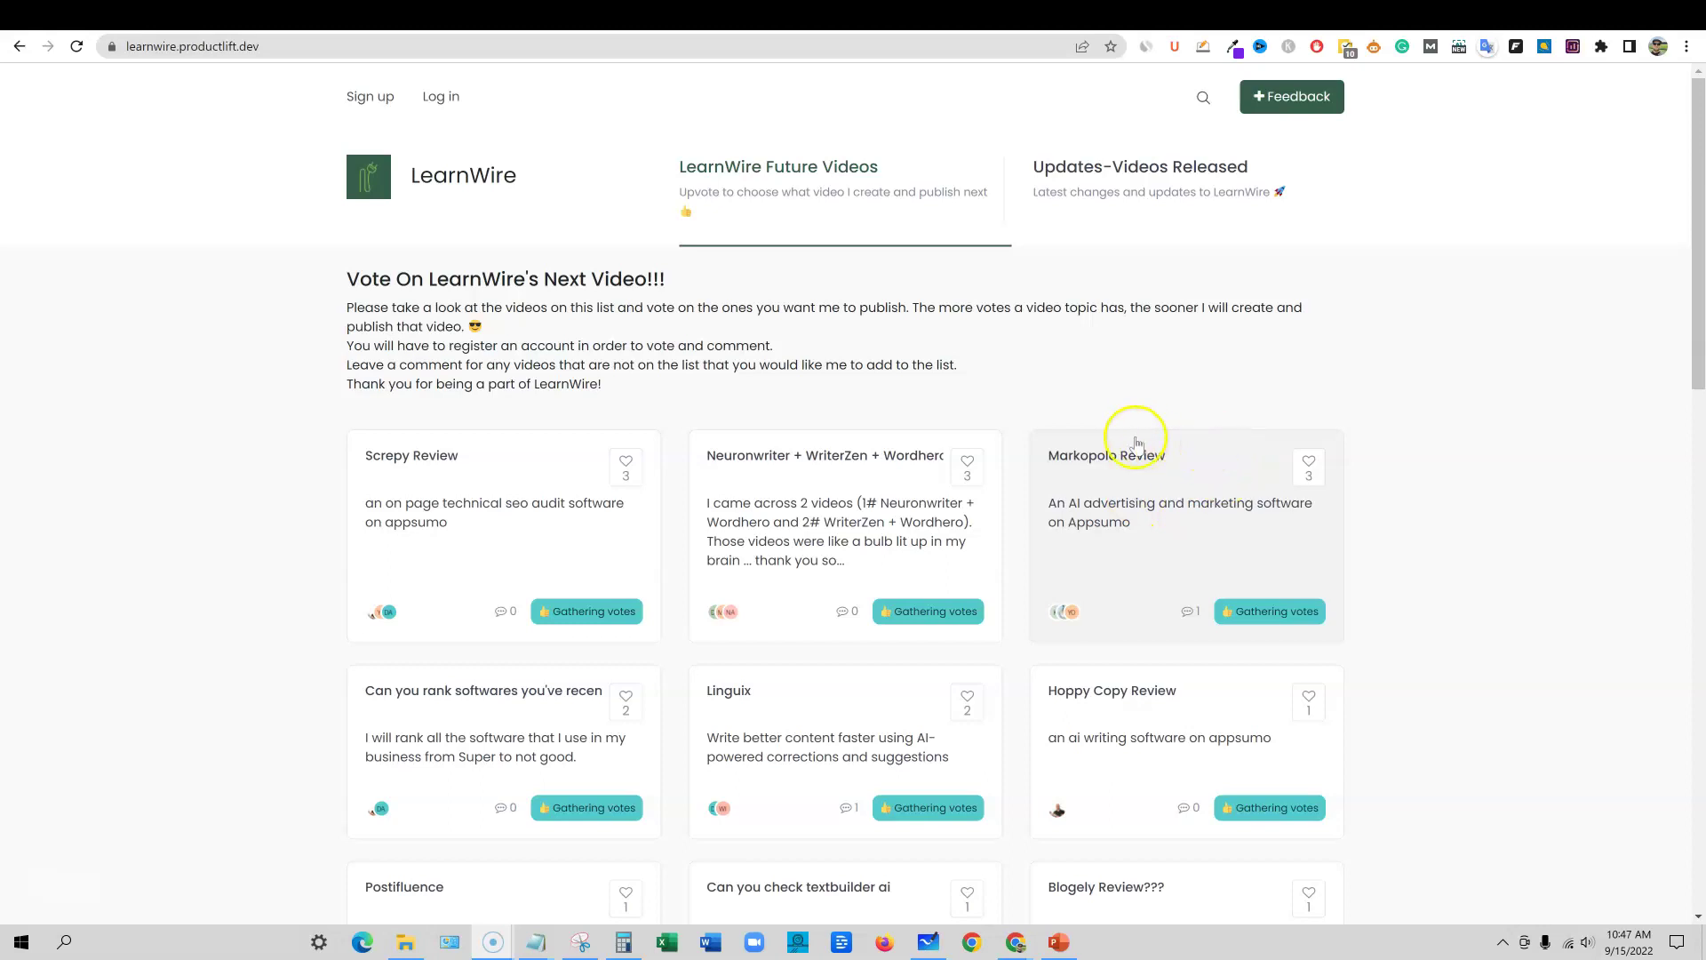
pyautogui.scroll(-1, 1425, 631)
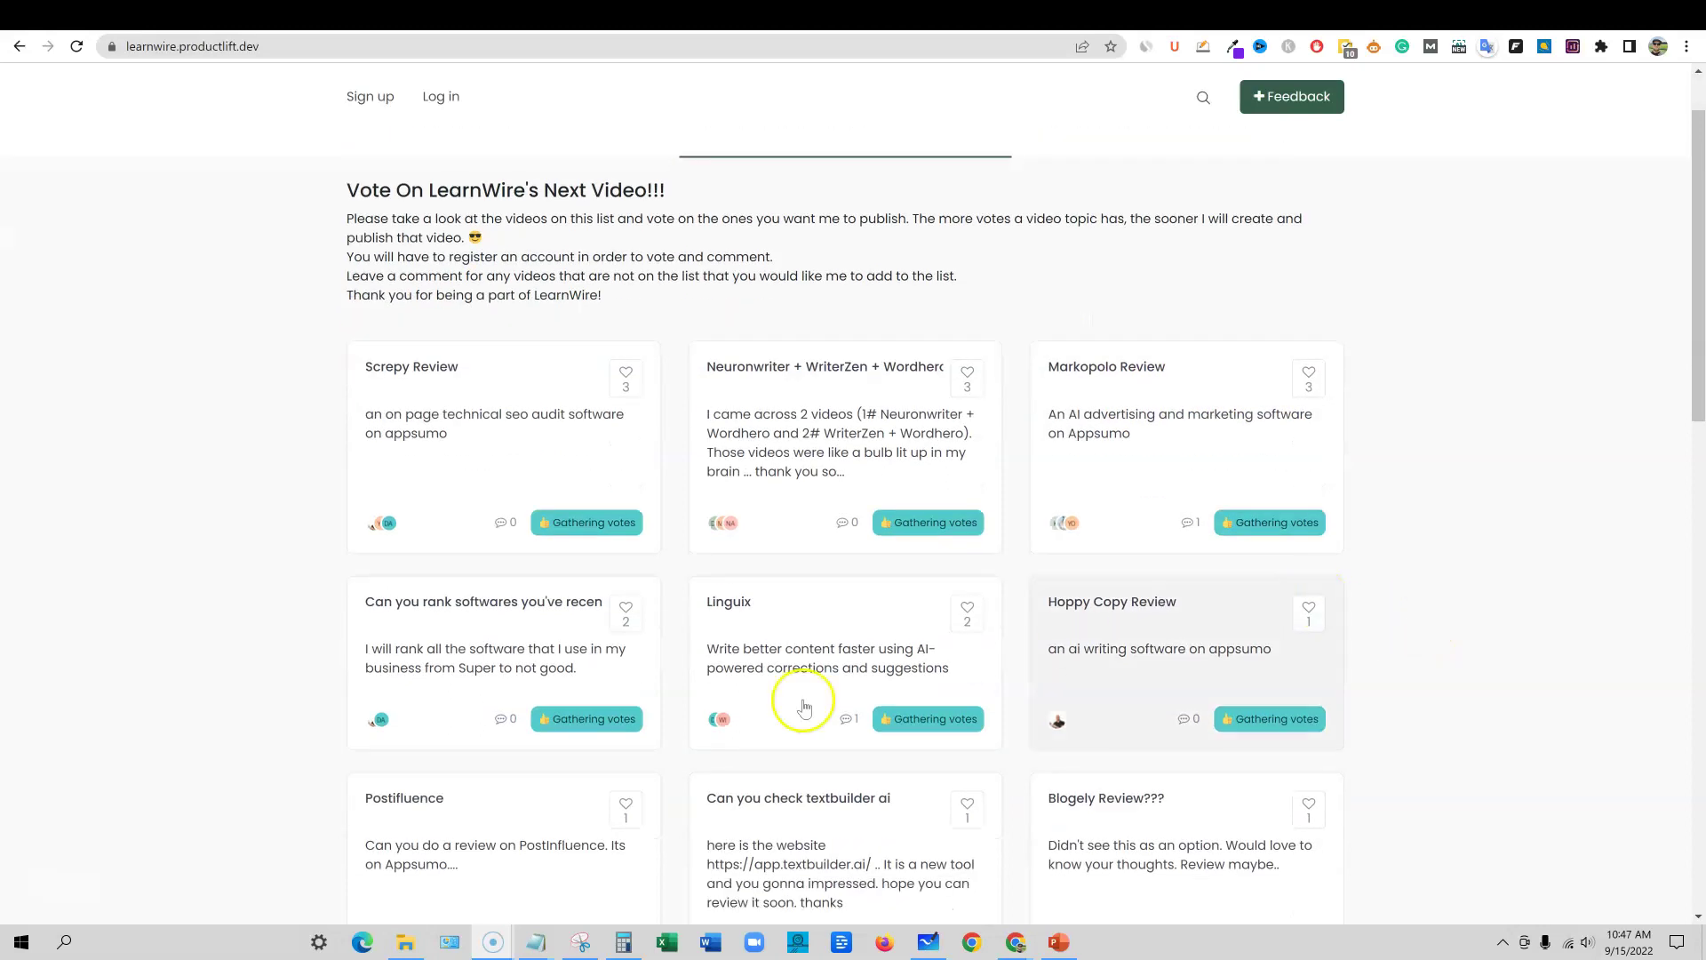
pyautogui.scroll(-10, 1066, 737)
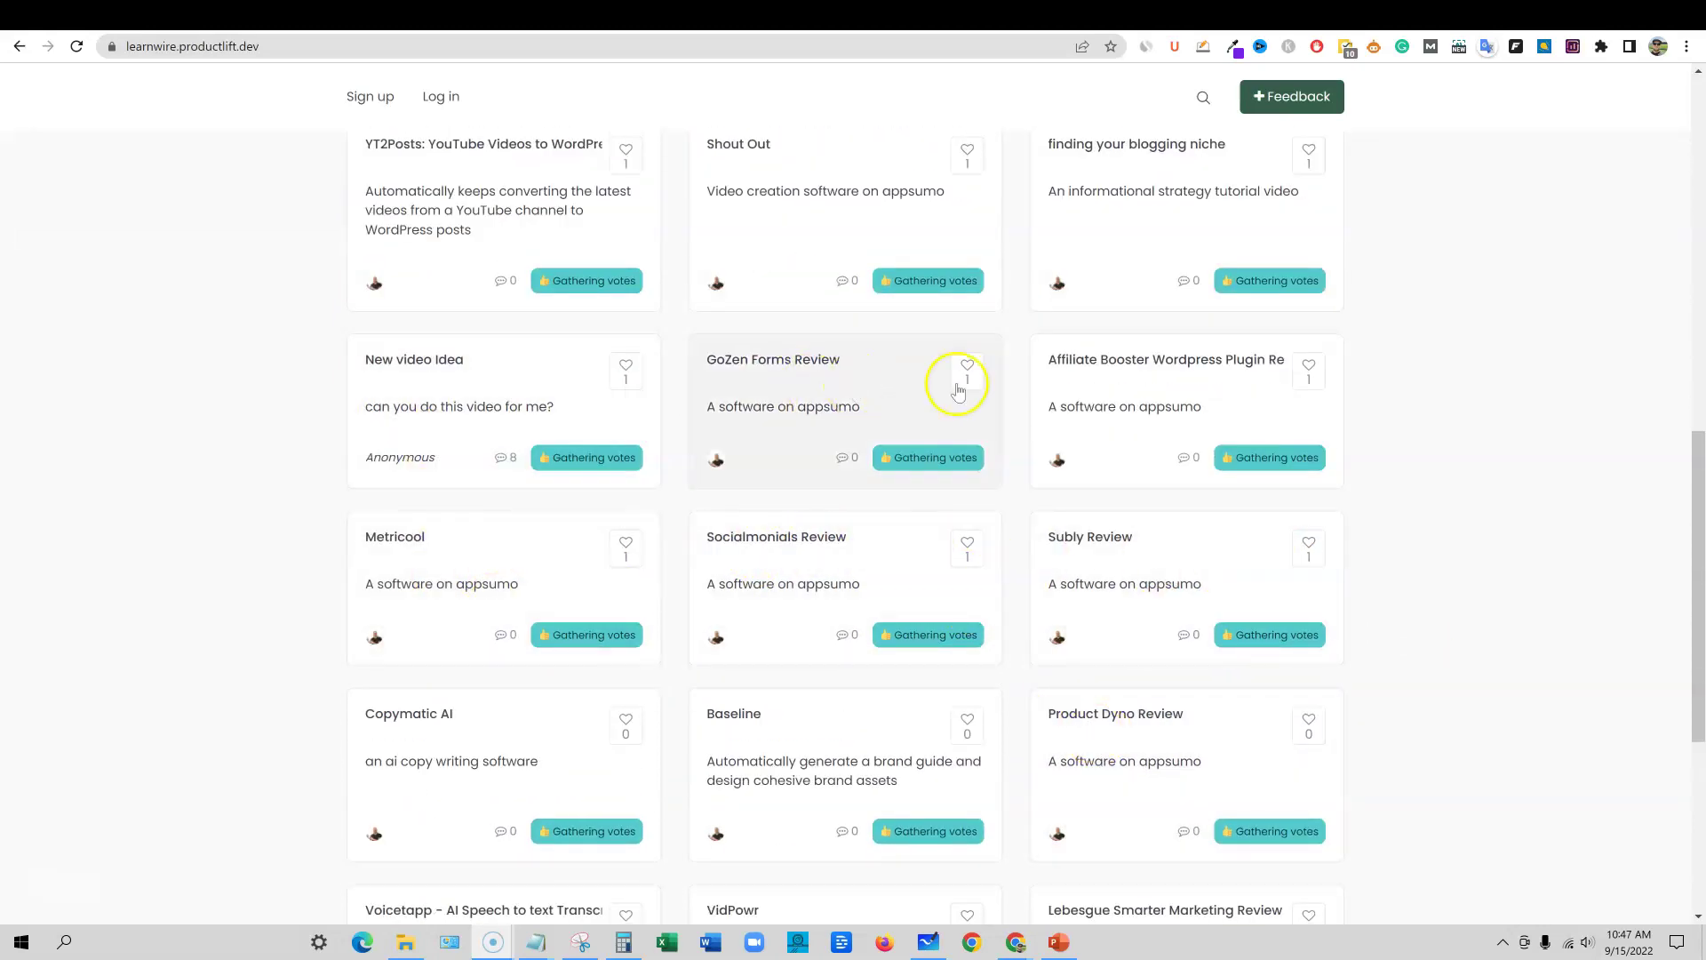
pyautogui.scroll(10, 1308, 372)
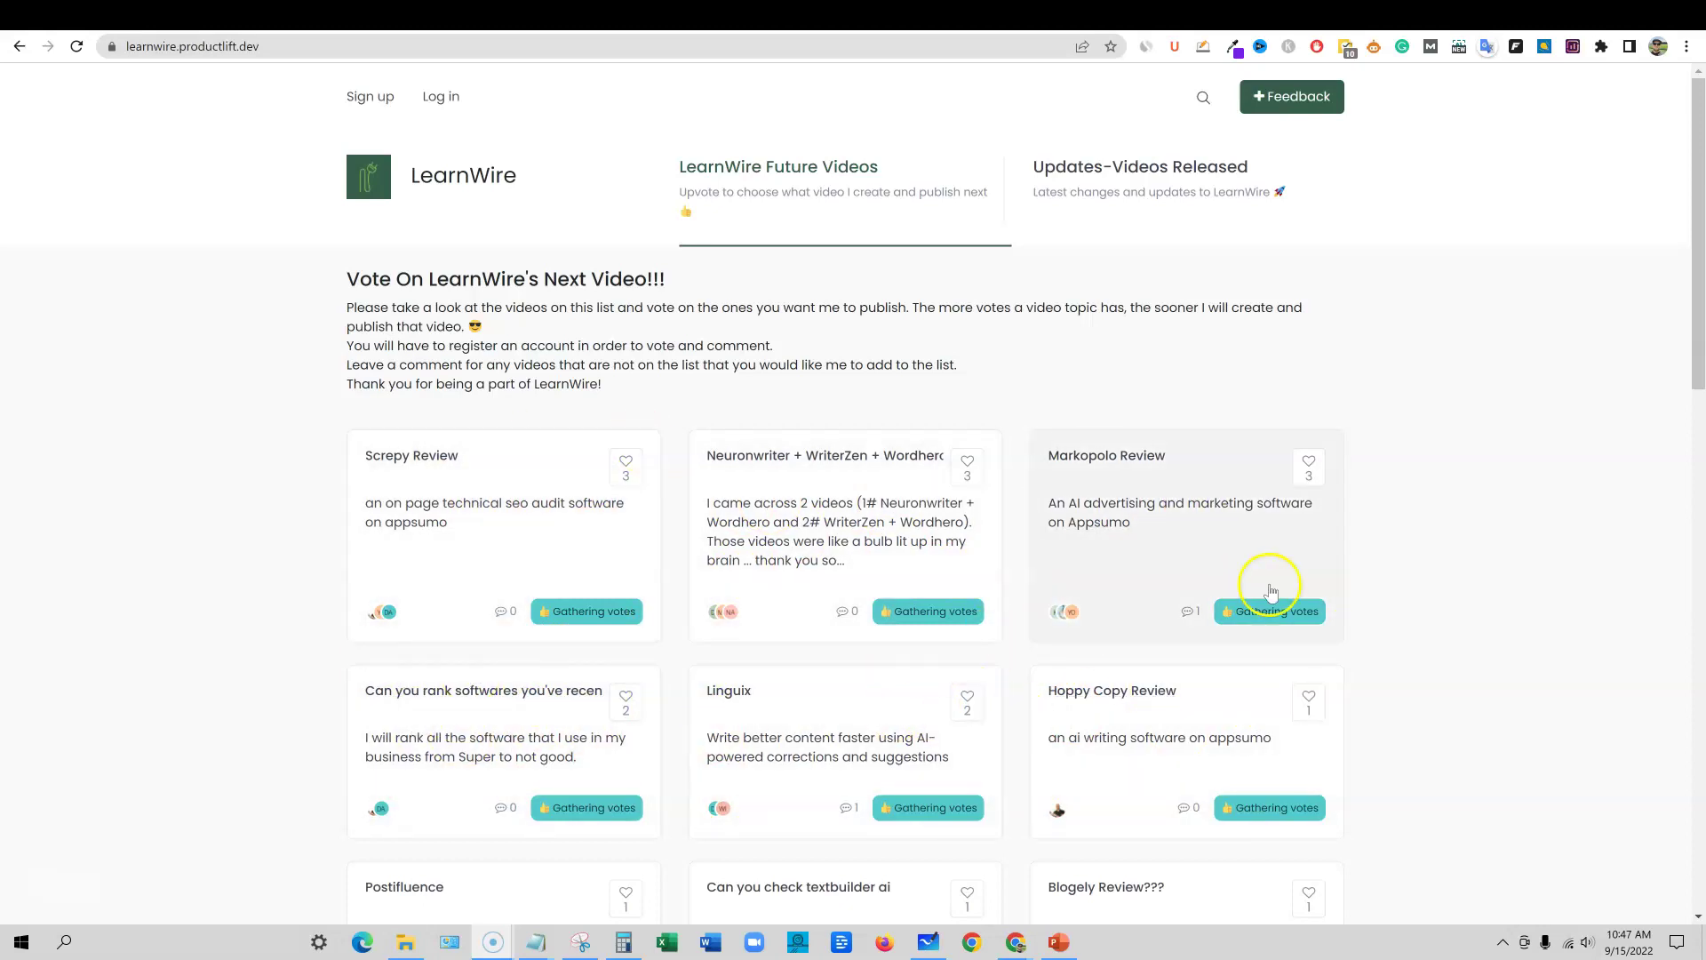
# - Switch to the Copy.ai site and view its Similarweb traffic and engagement overview
pyautogui.click(1391, 24)
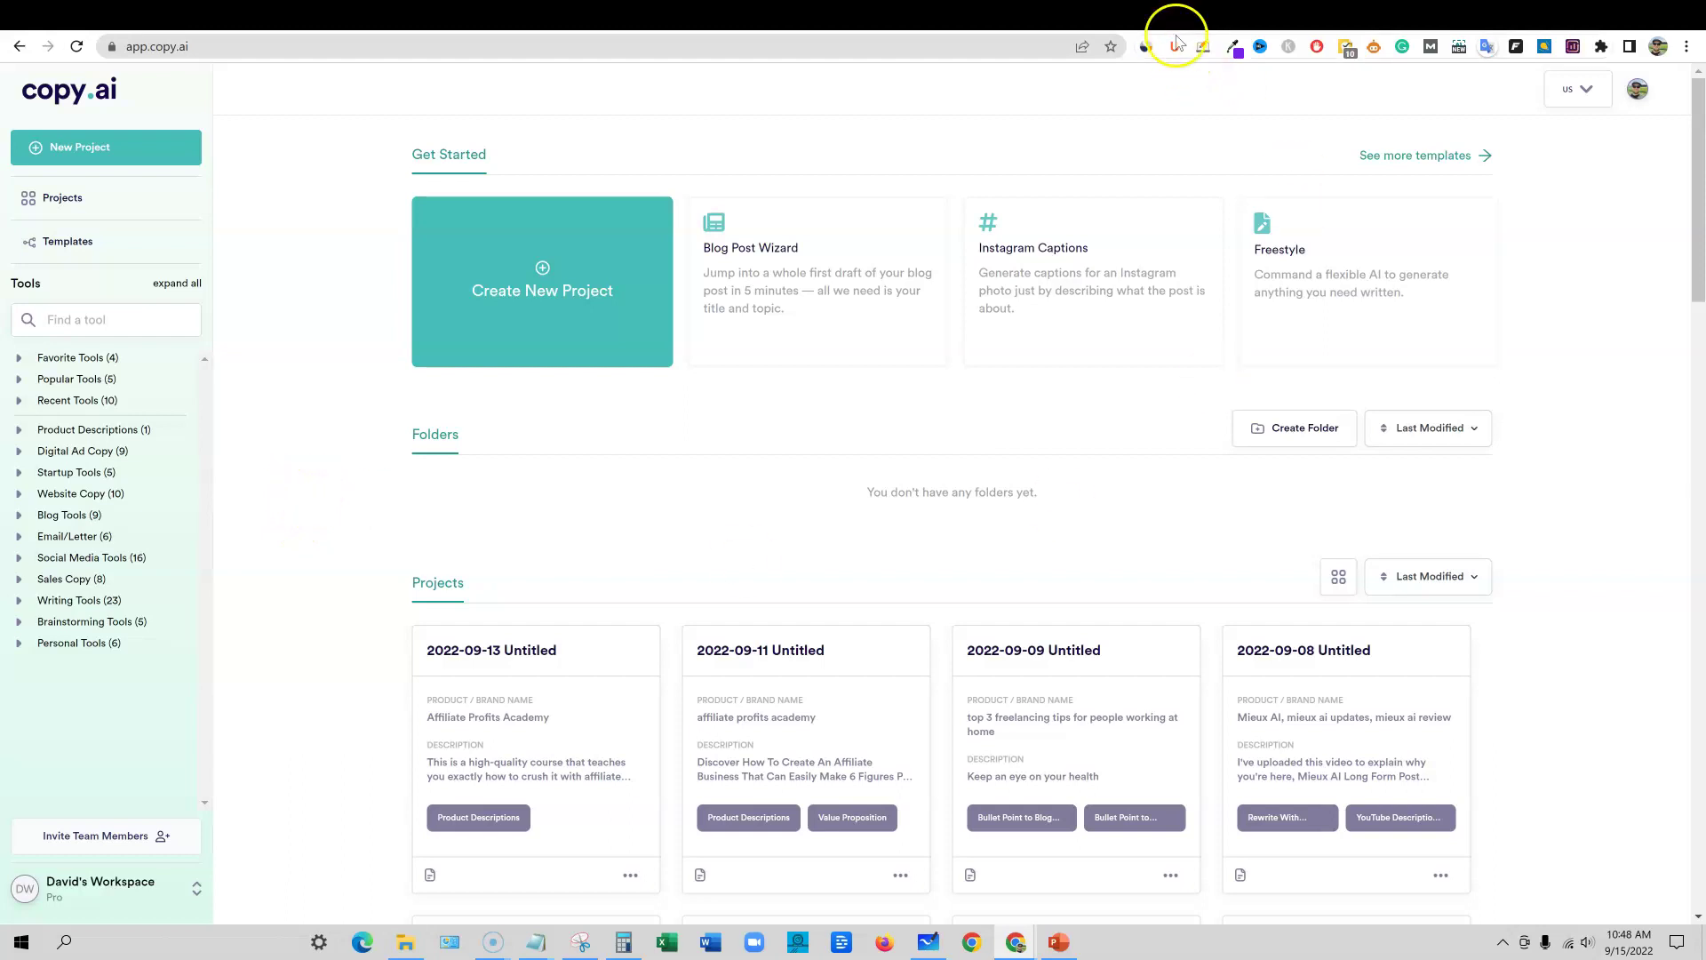
pyautogui.click(1147, 46)
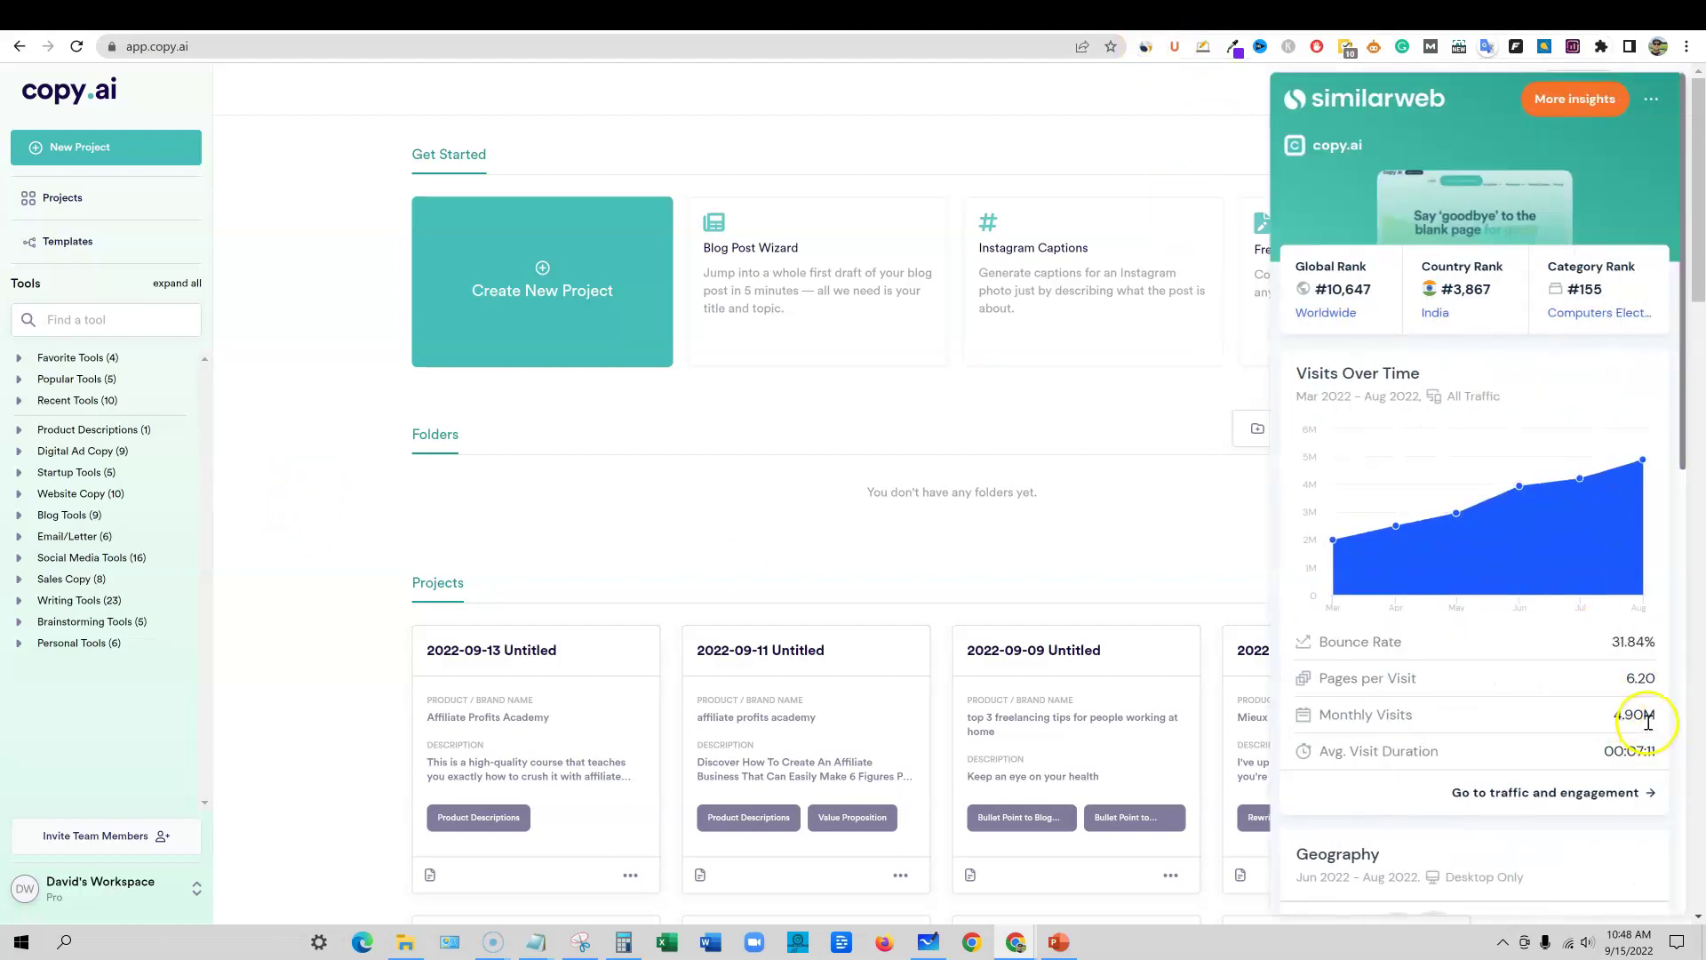
pyautogui.moveTo(1402, 578)
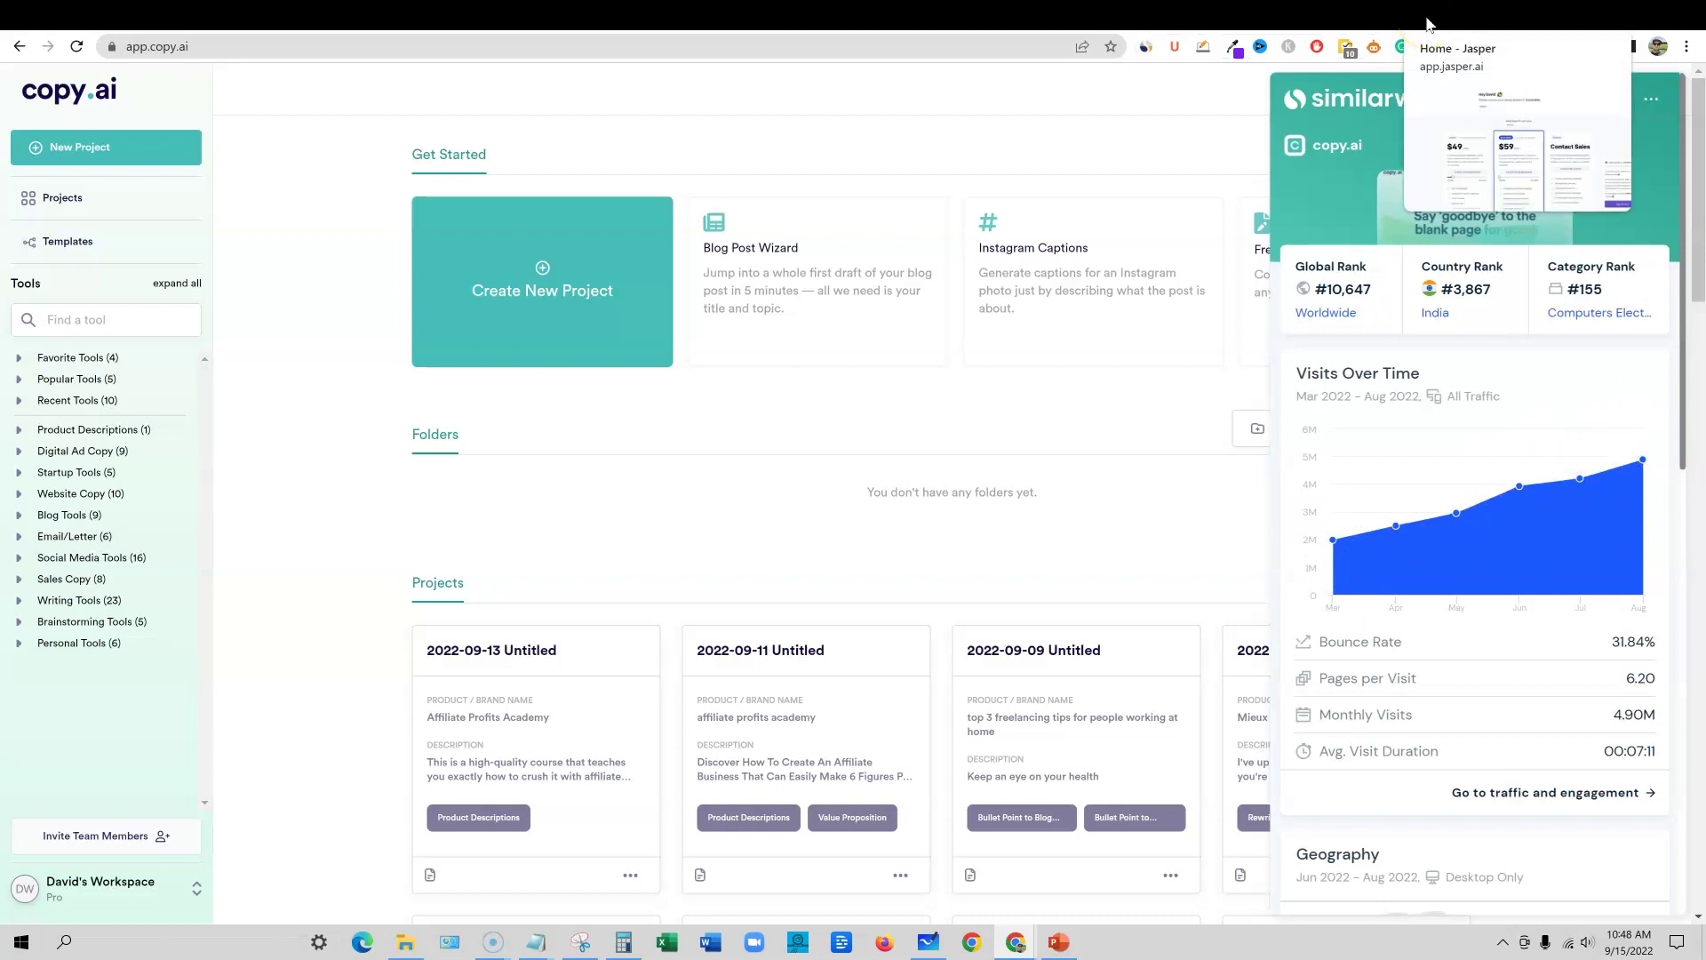
# - View the Similarweb traffic overview for the Jasper site and return to the Copy.ai dashboard
pyautogui.click(1431, 18)
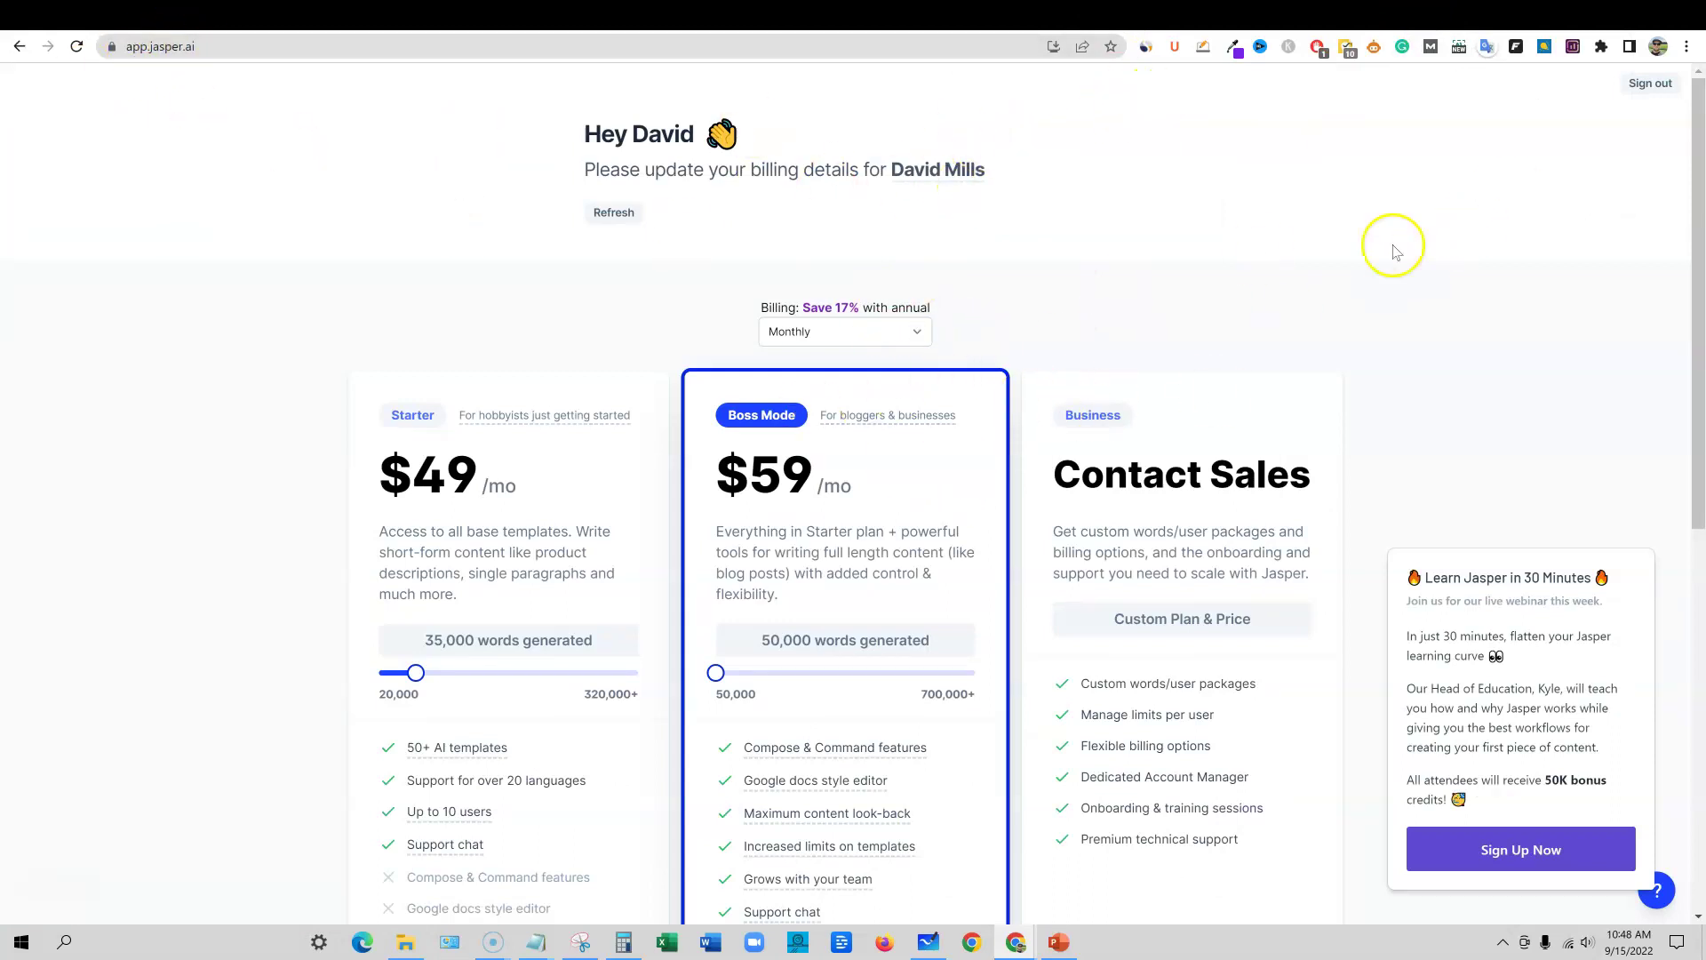
pyautogui.click(1146, 49)
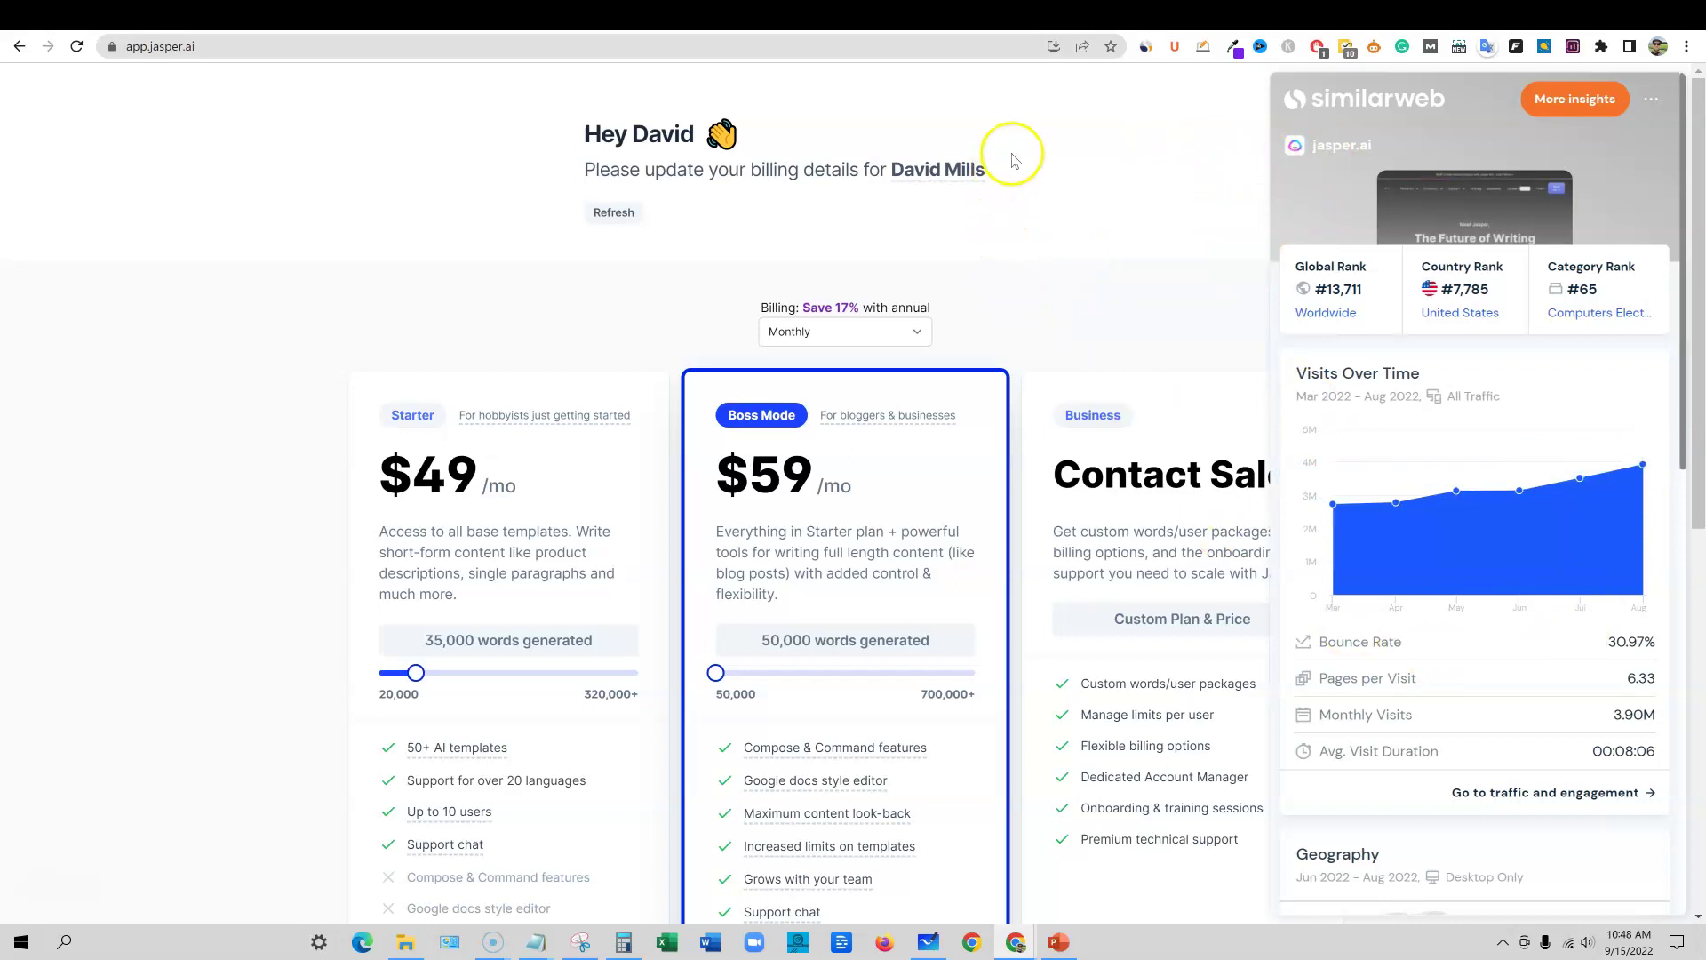
pyautogui.click(1040, 194)
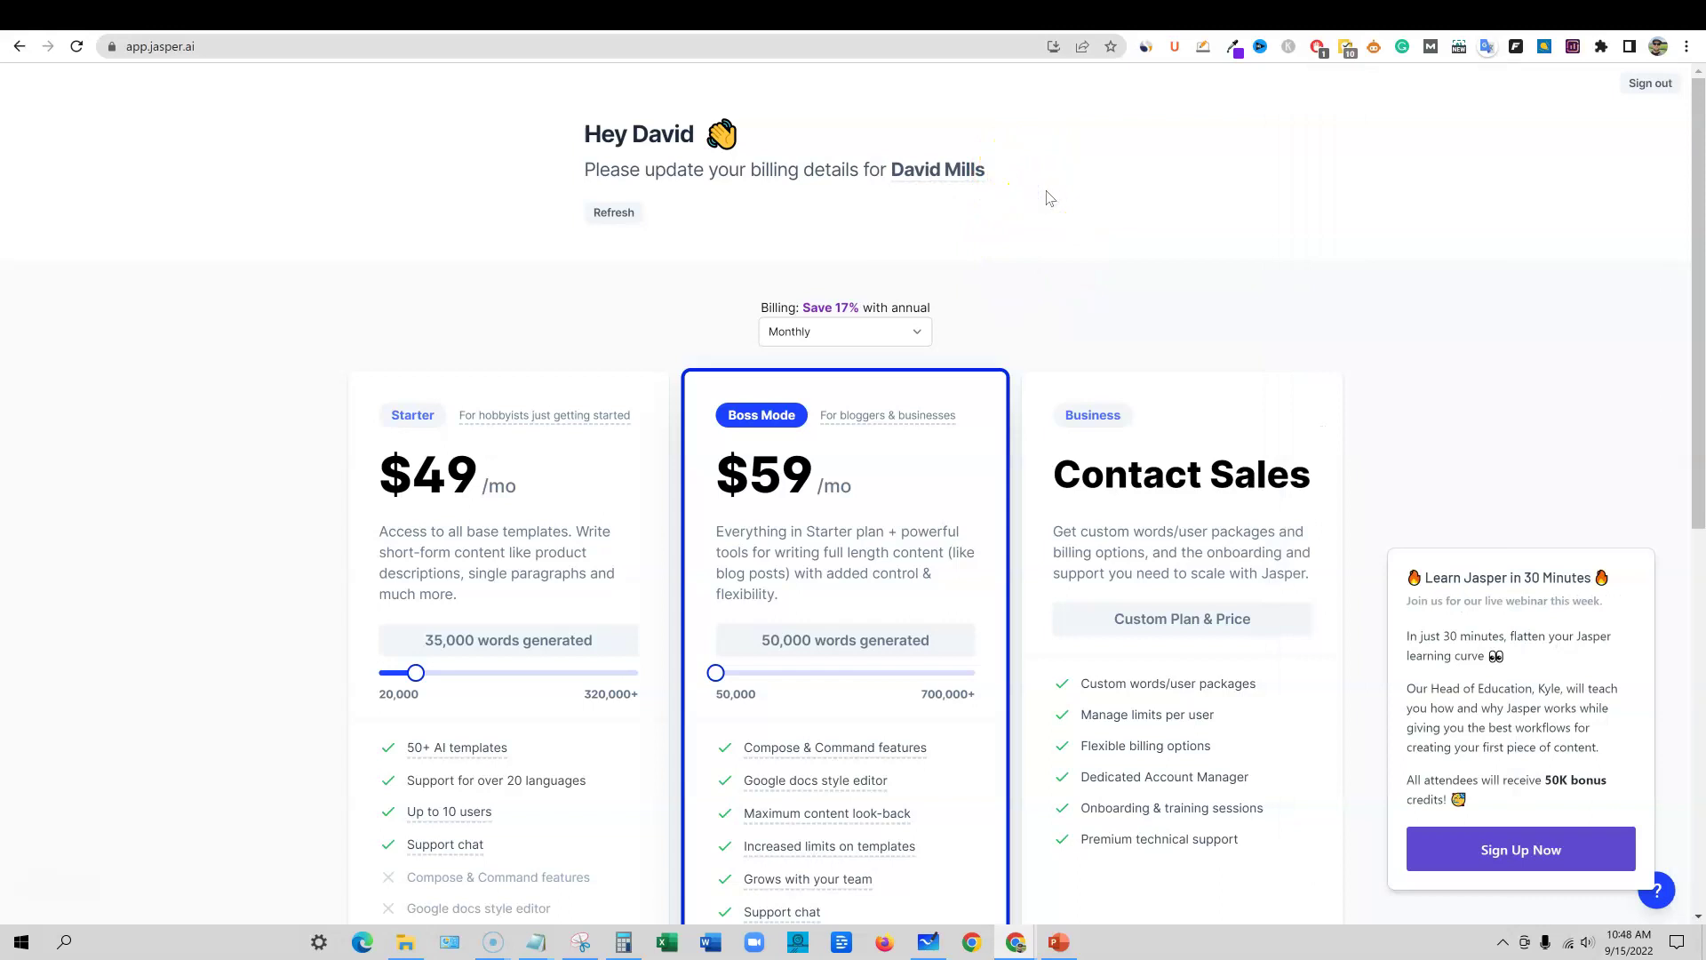
pyautogui.moveTo(1379, 23)
pyautogui.click(1381, 19)
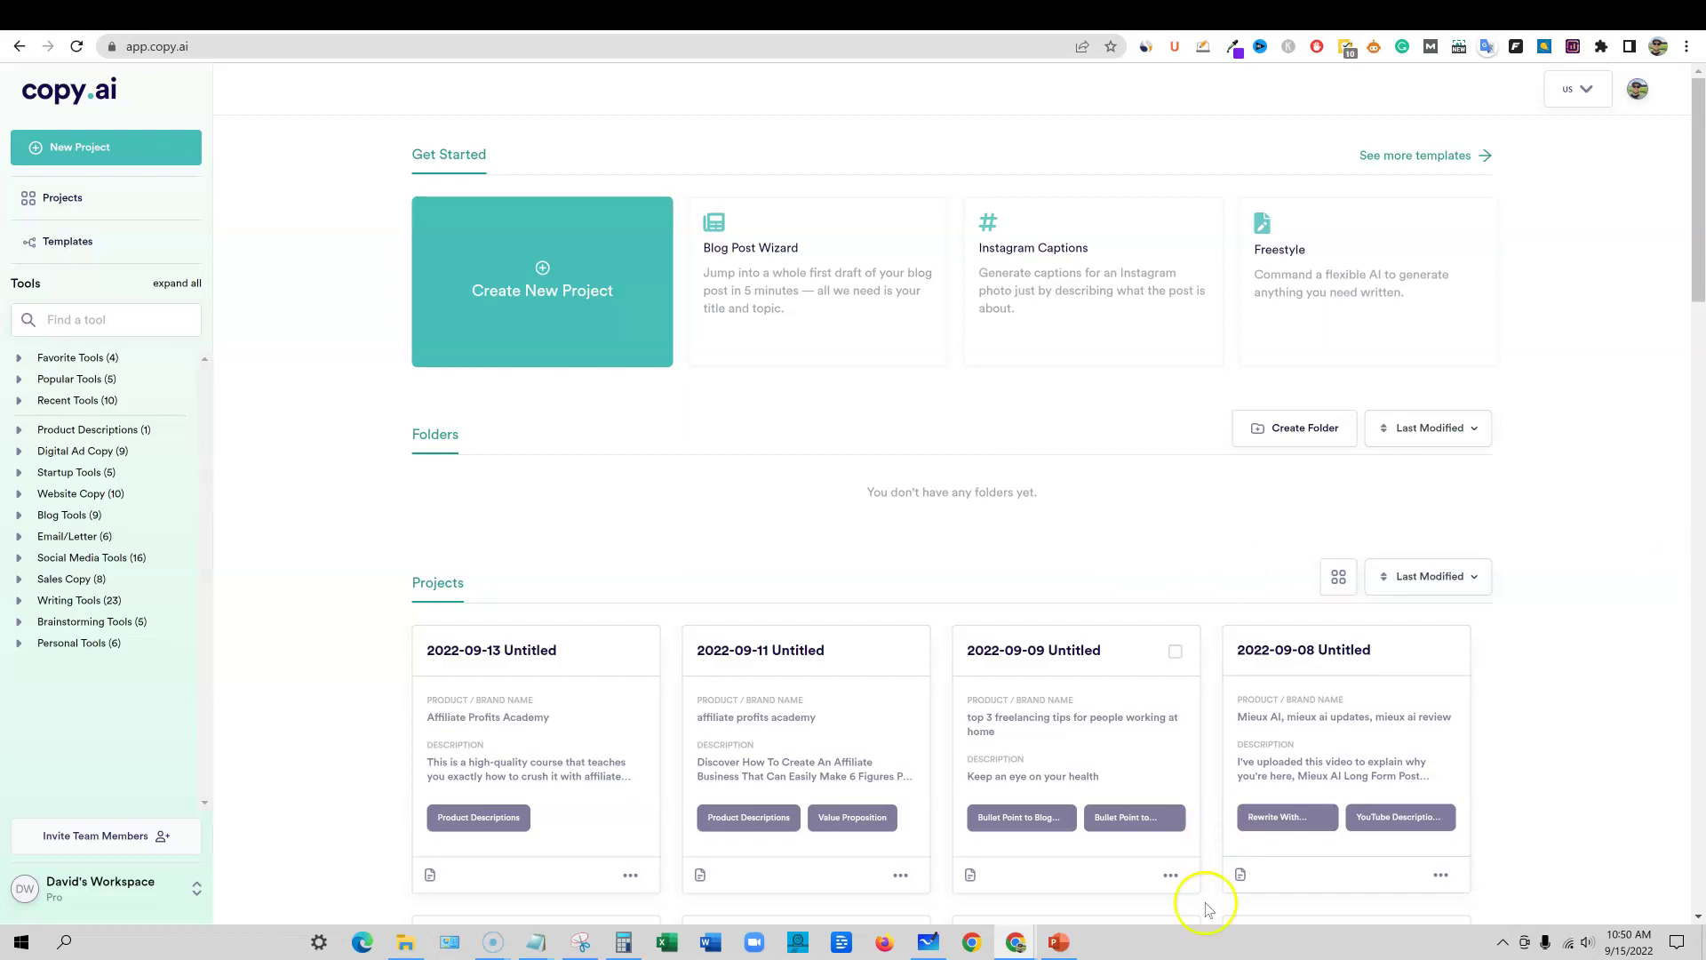
# - Switch to PowerPoint and examine the slide with the keyword rankings tagged copy ai
pyautogui.click(1058, 942)
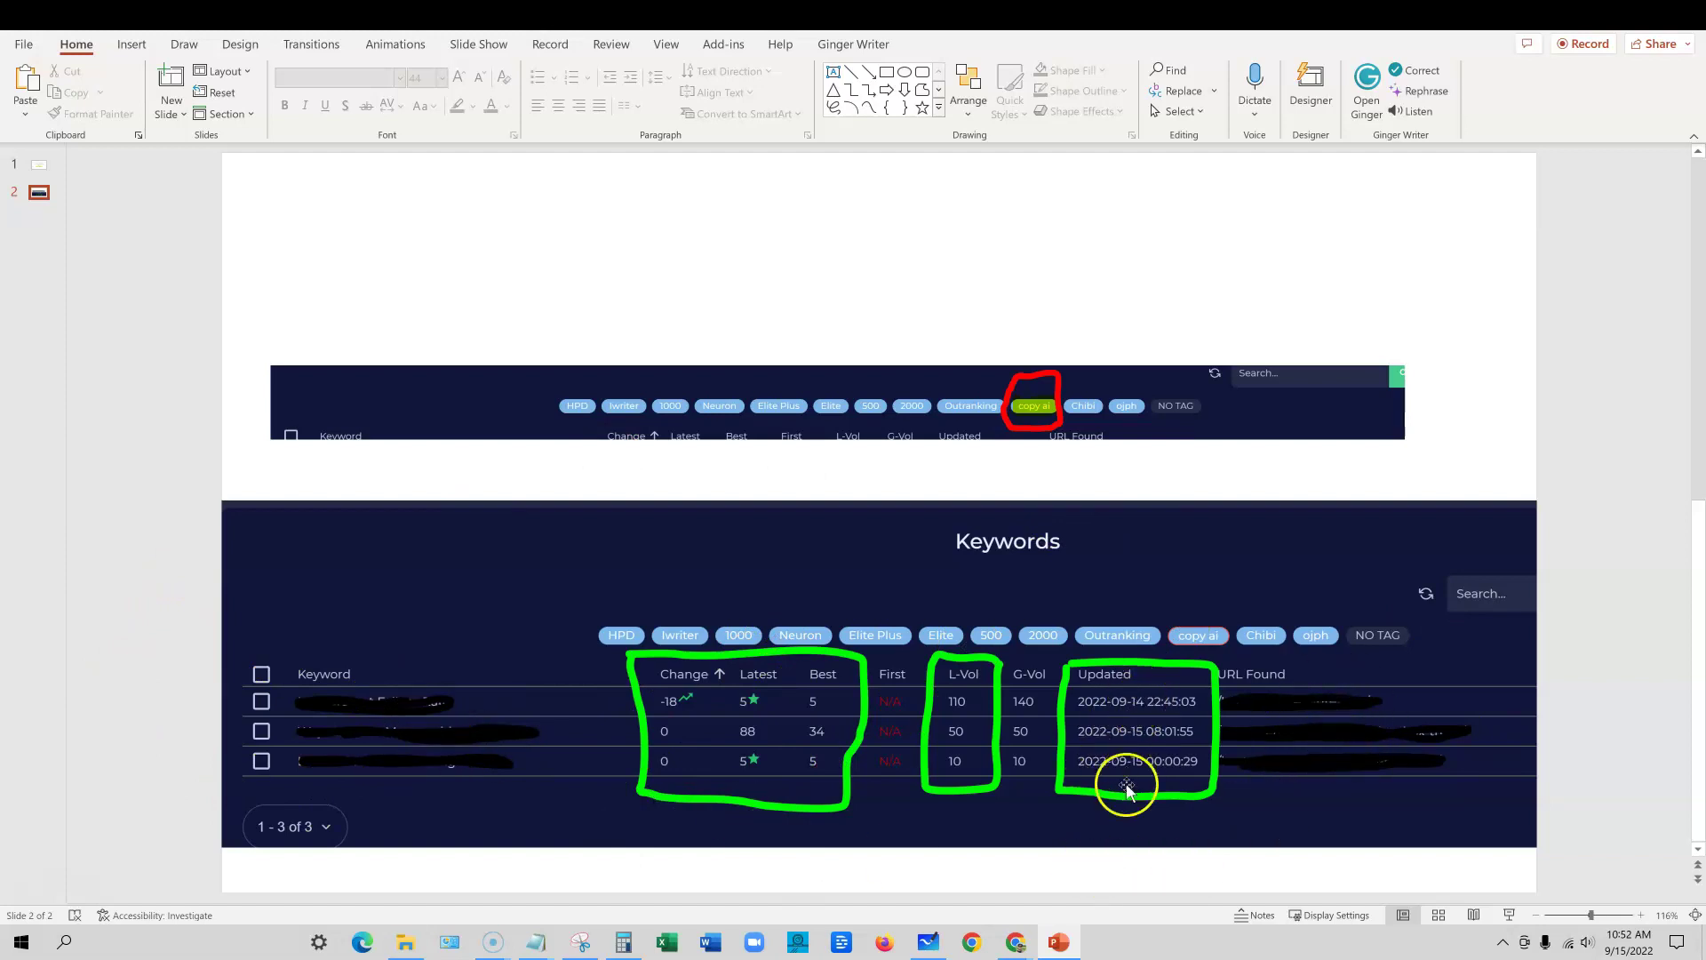
pyautogui.moveTo(1615, 951)
pyautogui.click(996, 531)
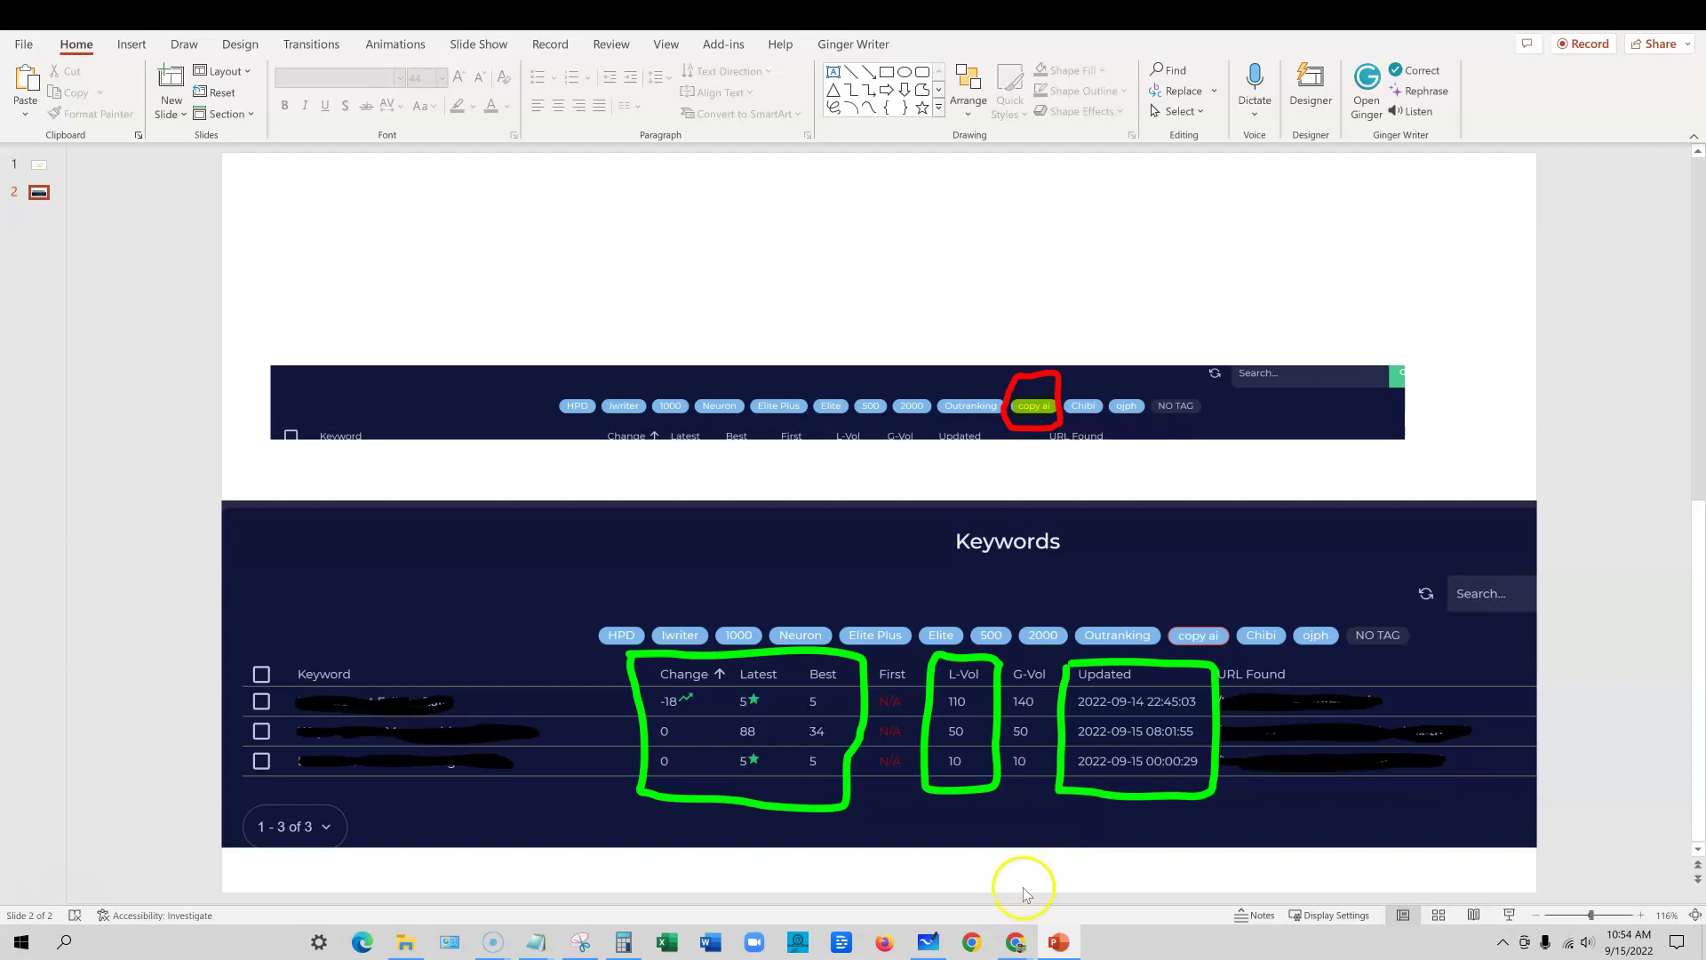
# - Switch back to Copy.ai in Chrome and look through all existing projects on the dashboard
pyautogui.moveTo(1010, 954)
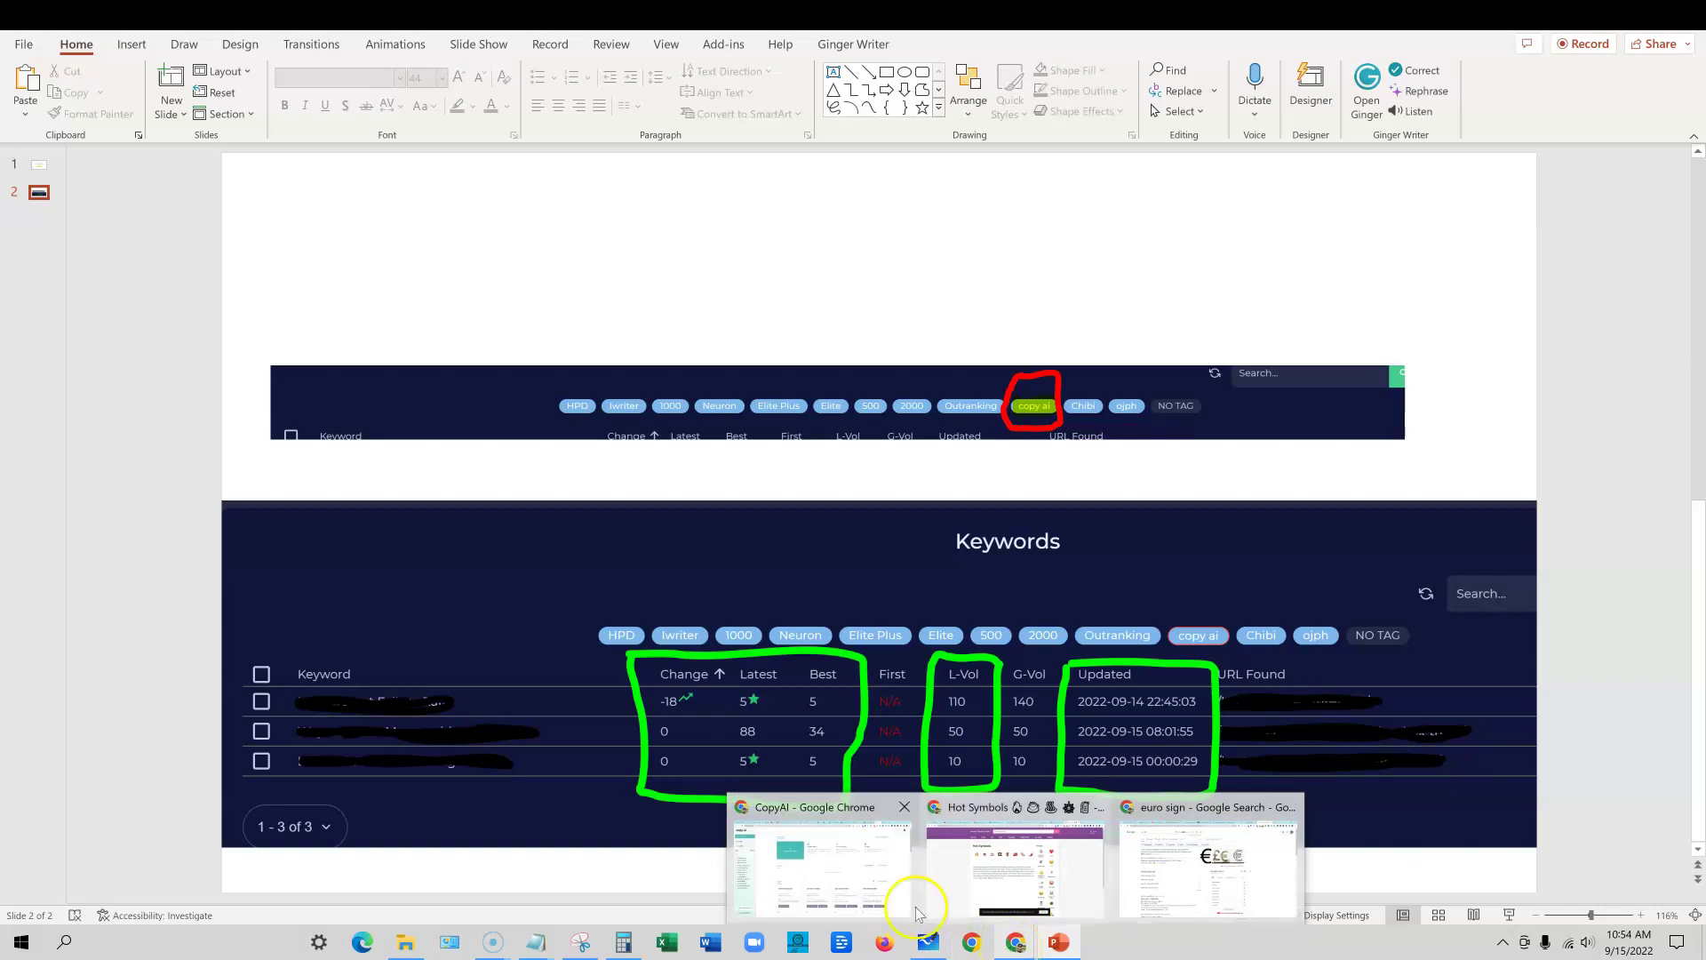
pyautogui.click(884, 866)
pyautogui.scroll(-2, 743, 553)
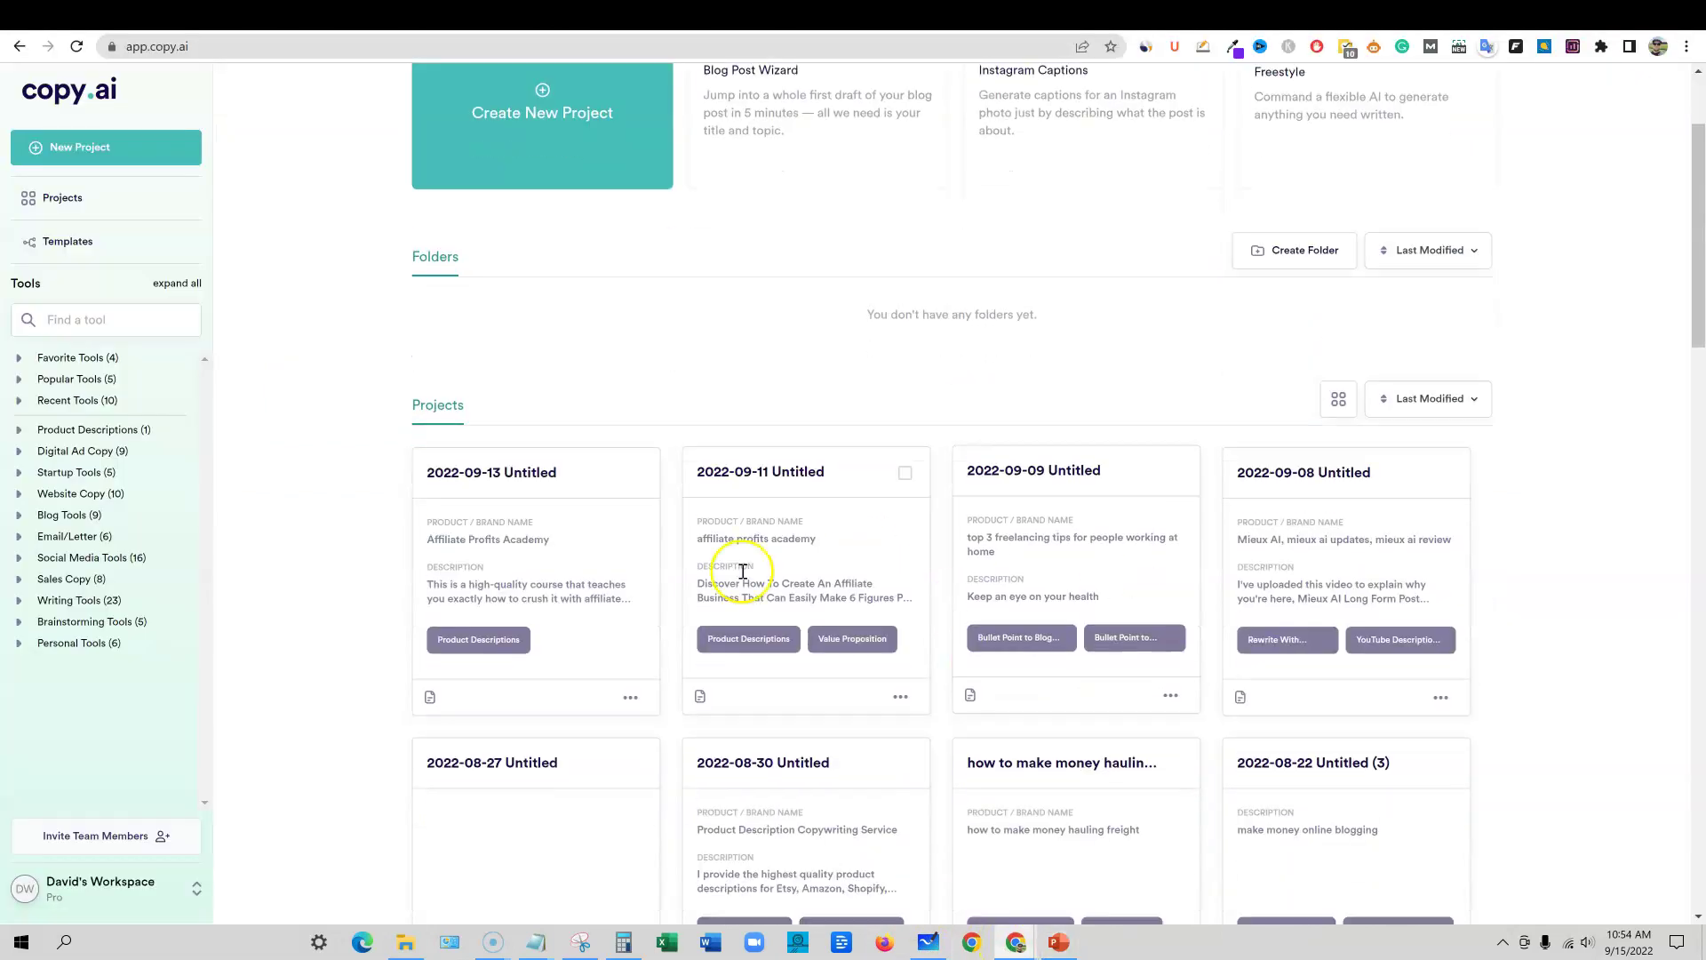
pyautogui.scroll(-5, 1161, 572)
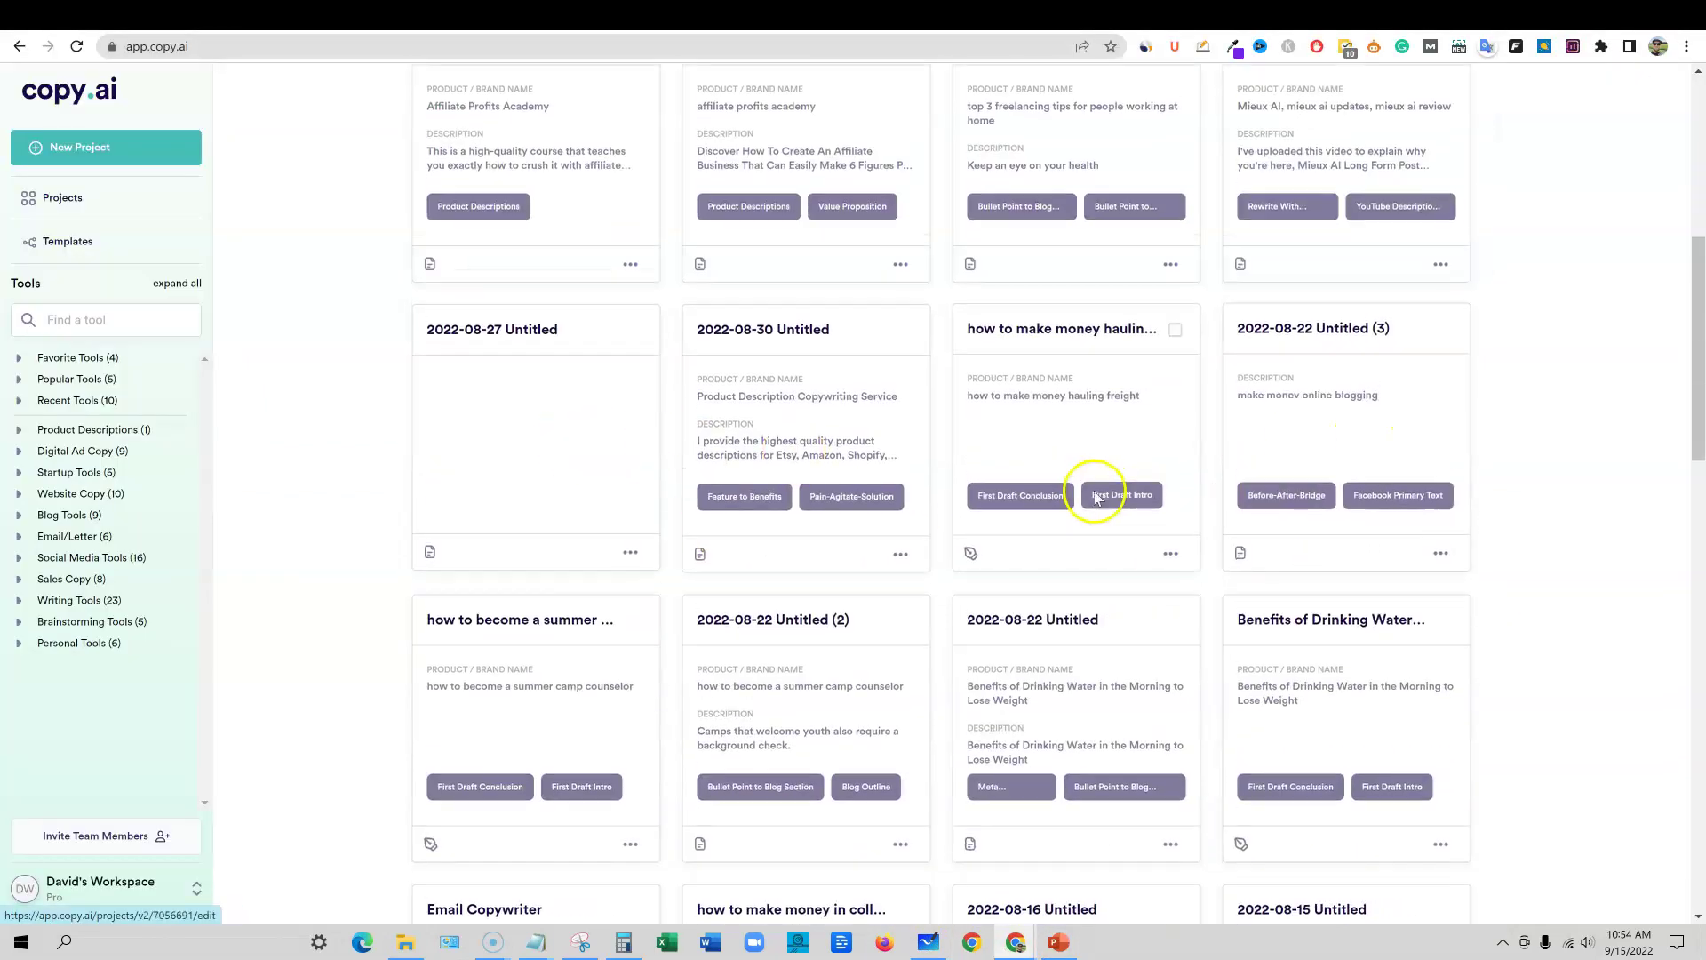
pyautogui.scroll(3, 758, 396)
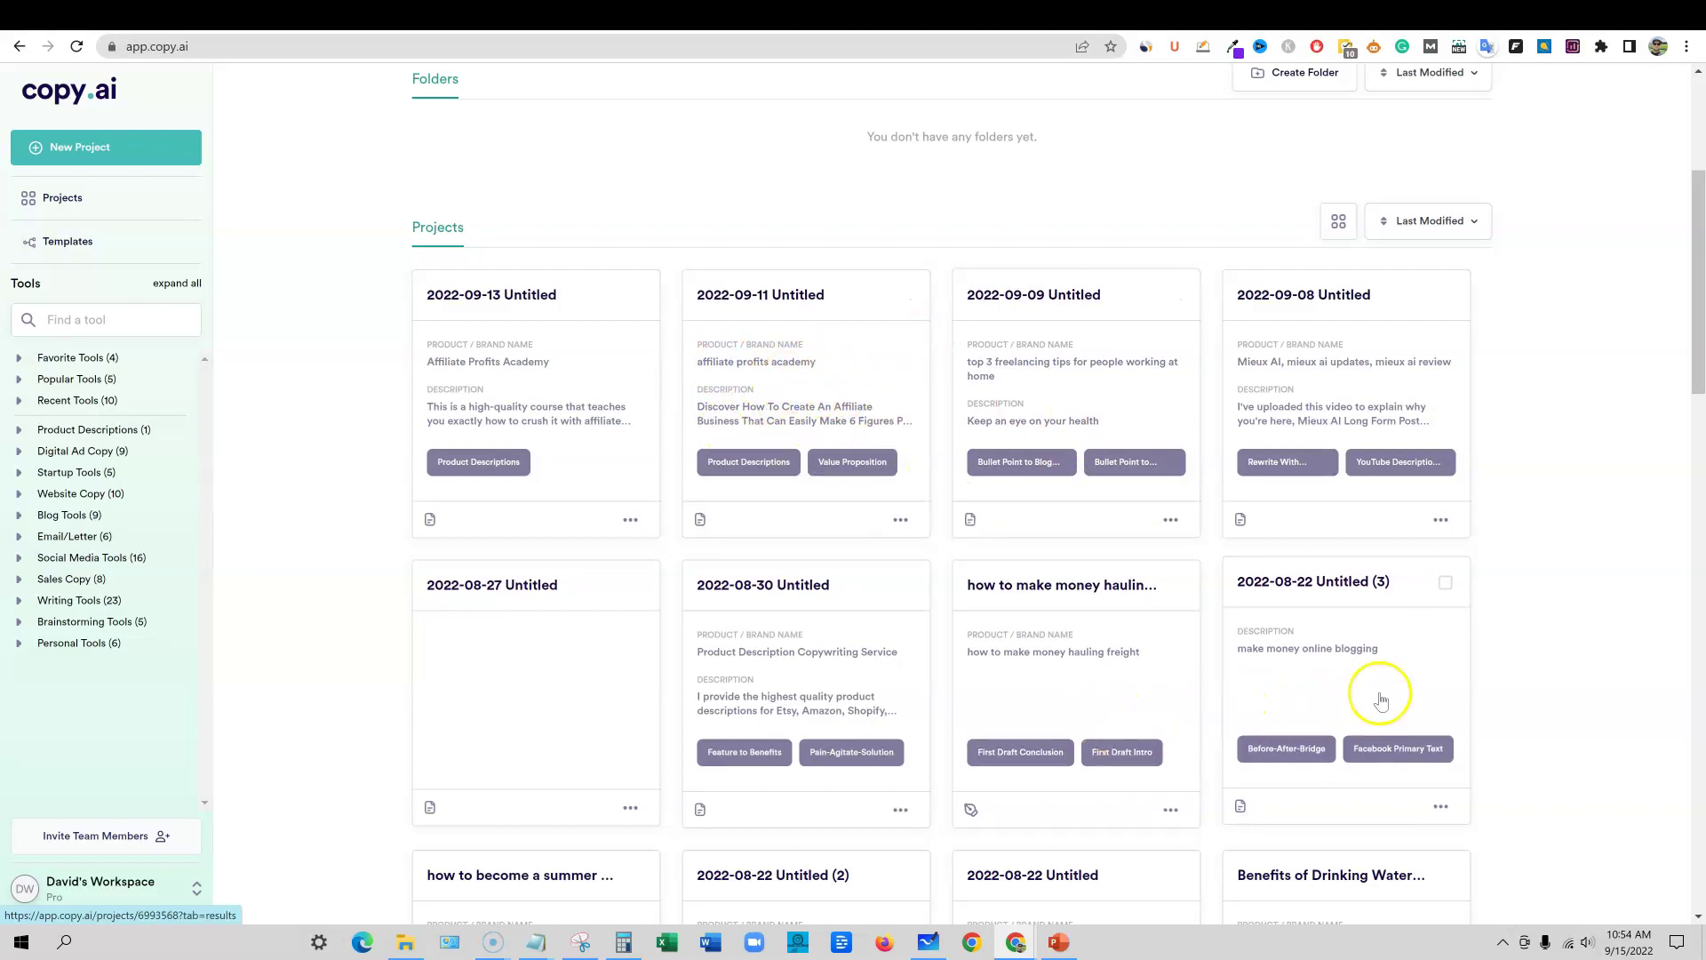
pyautogui.scroll(-1, 1486, 590)
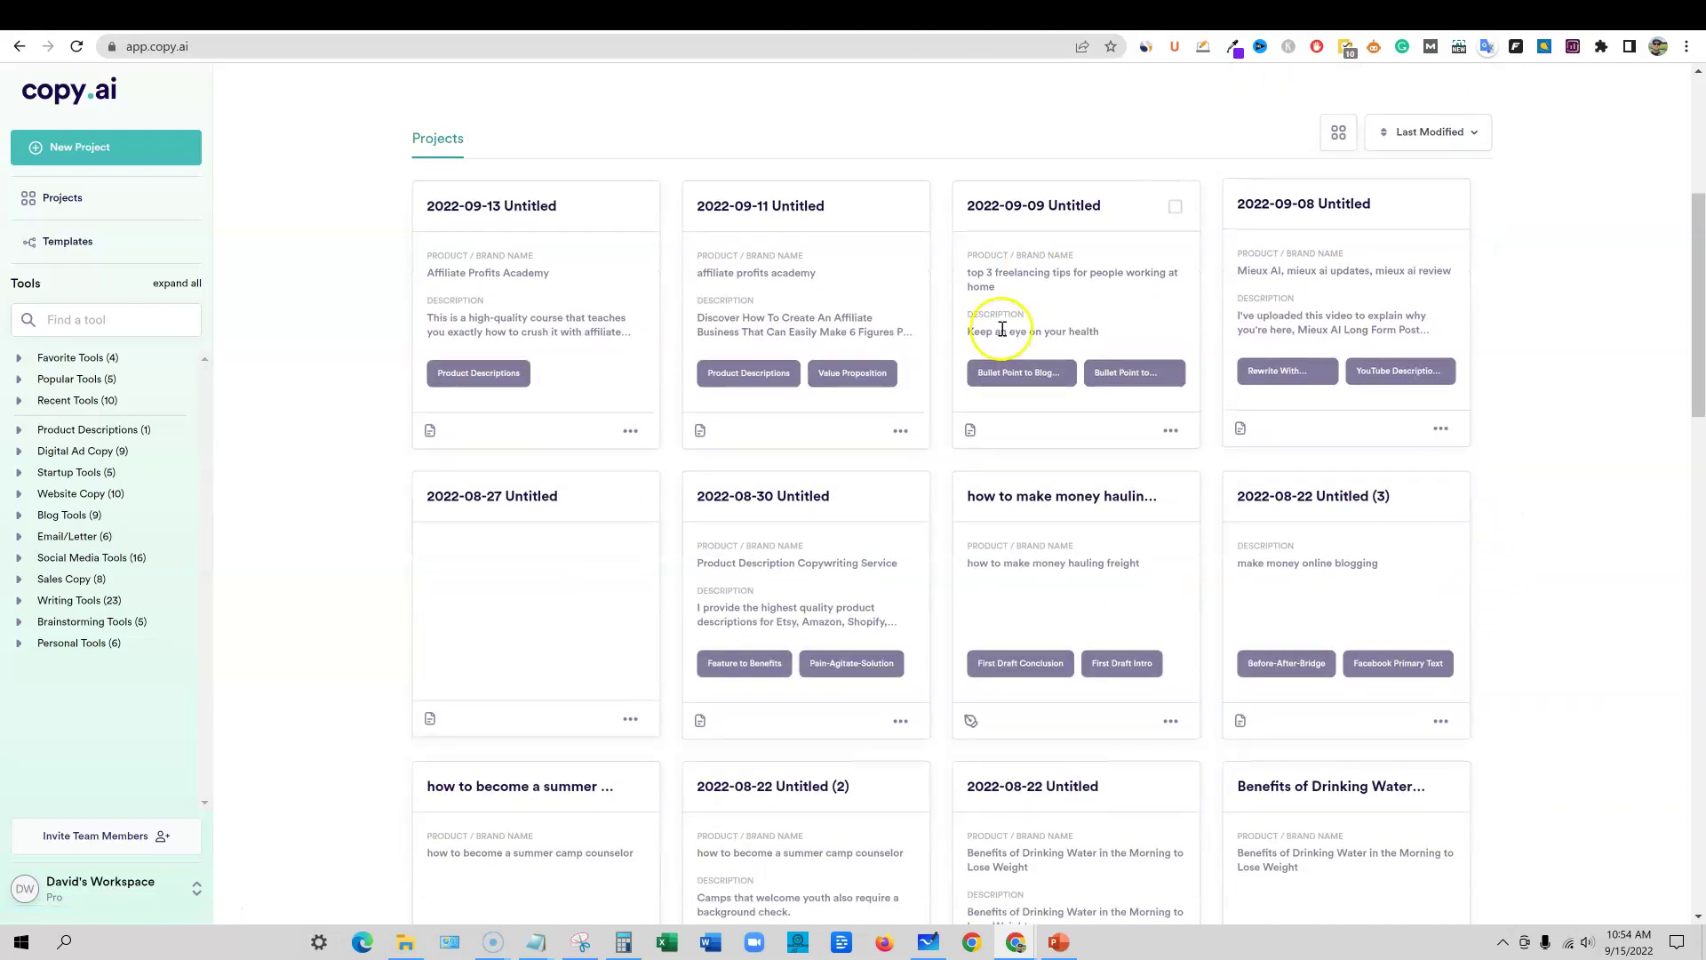
pyautogui.scroll(-1, 1271, 621)
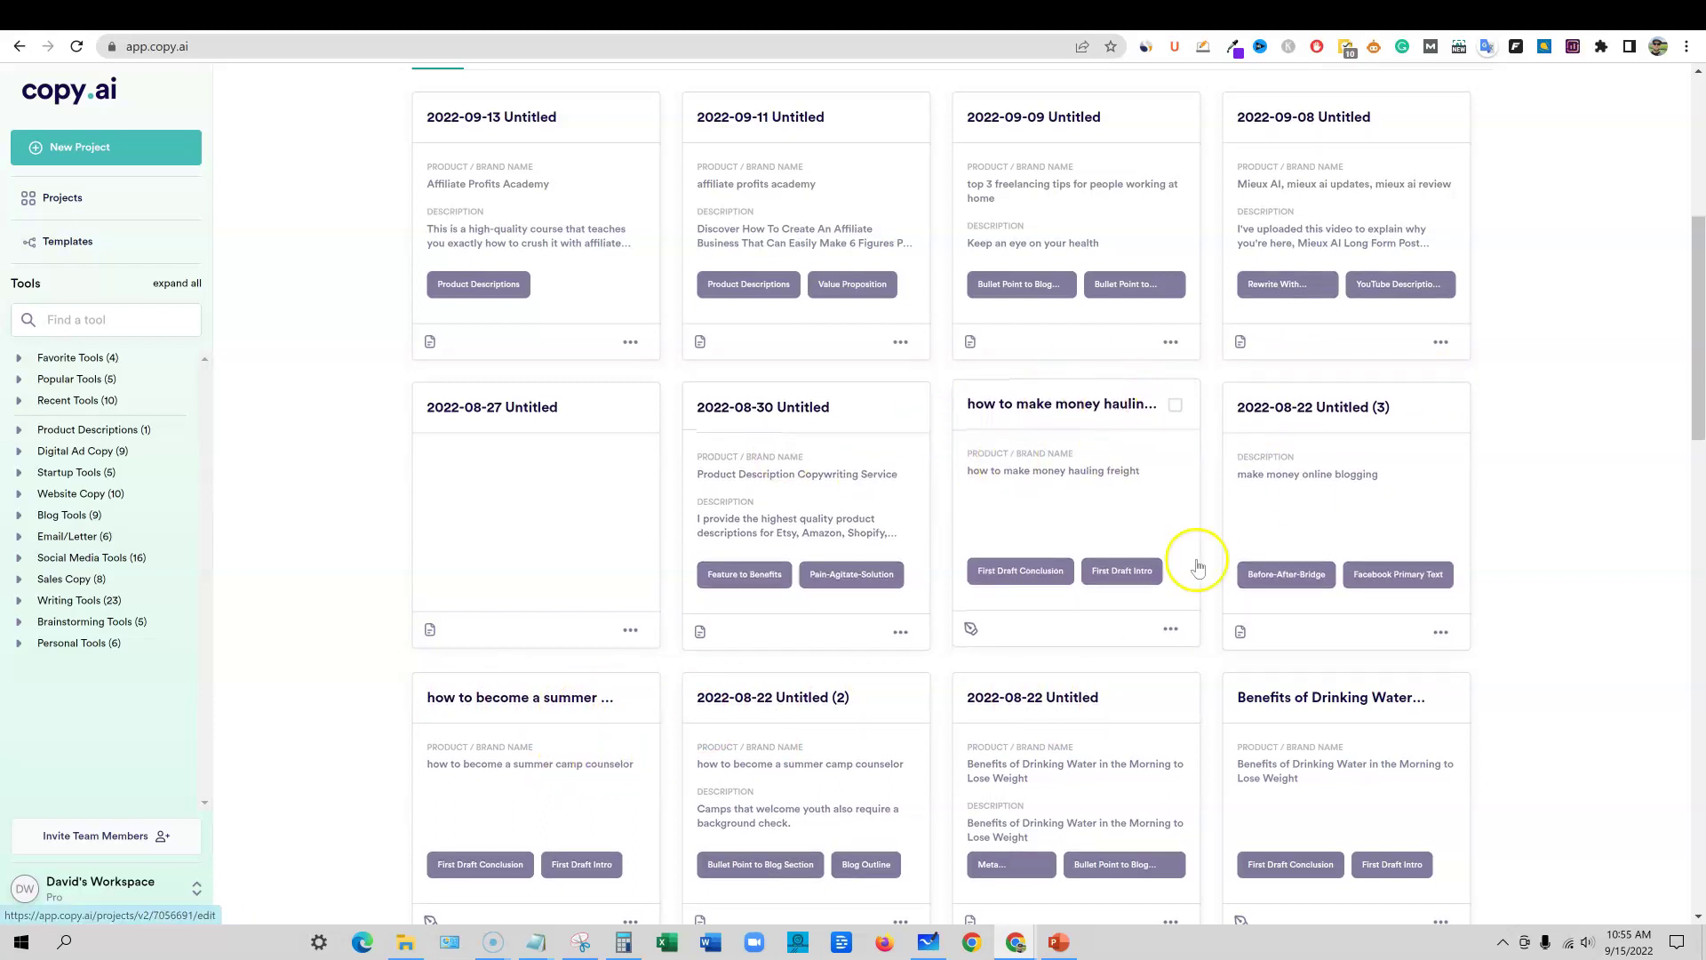
pyautogui.scroll(-5, 1191, 591)
pyautogui.scroll(-6, 1303, 613)
pyautogui.scroll(-8, 1303, 620)
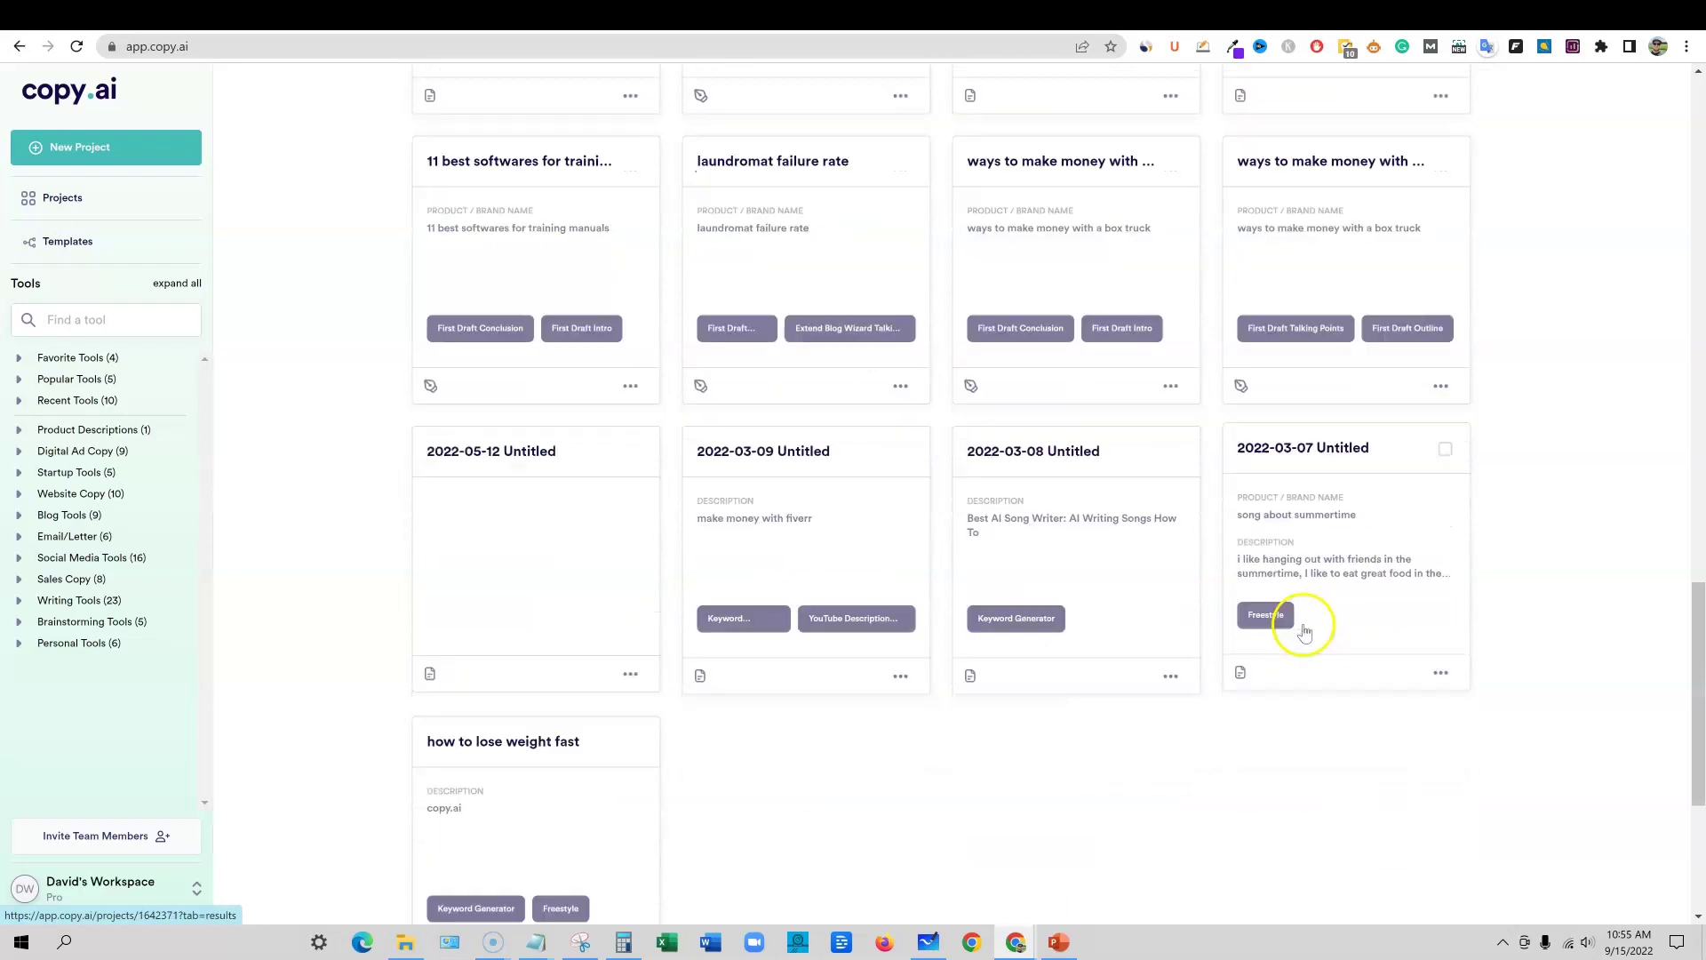
pyautogui.scroll(15, 1303, 628)
pyautogui.scroll(10, 1307, 634)
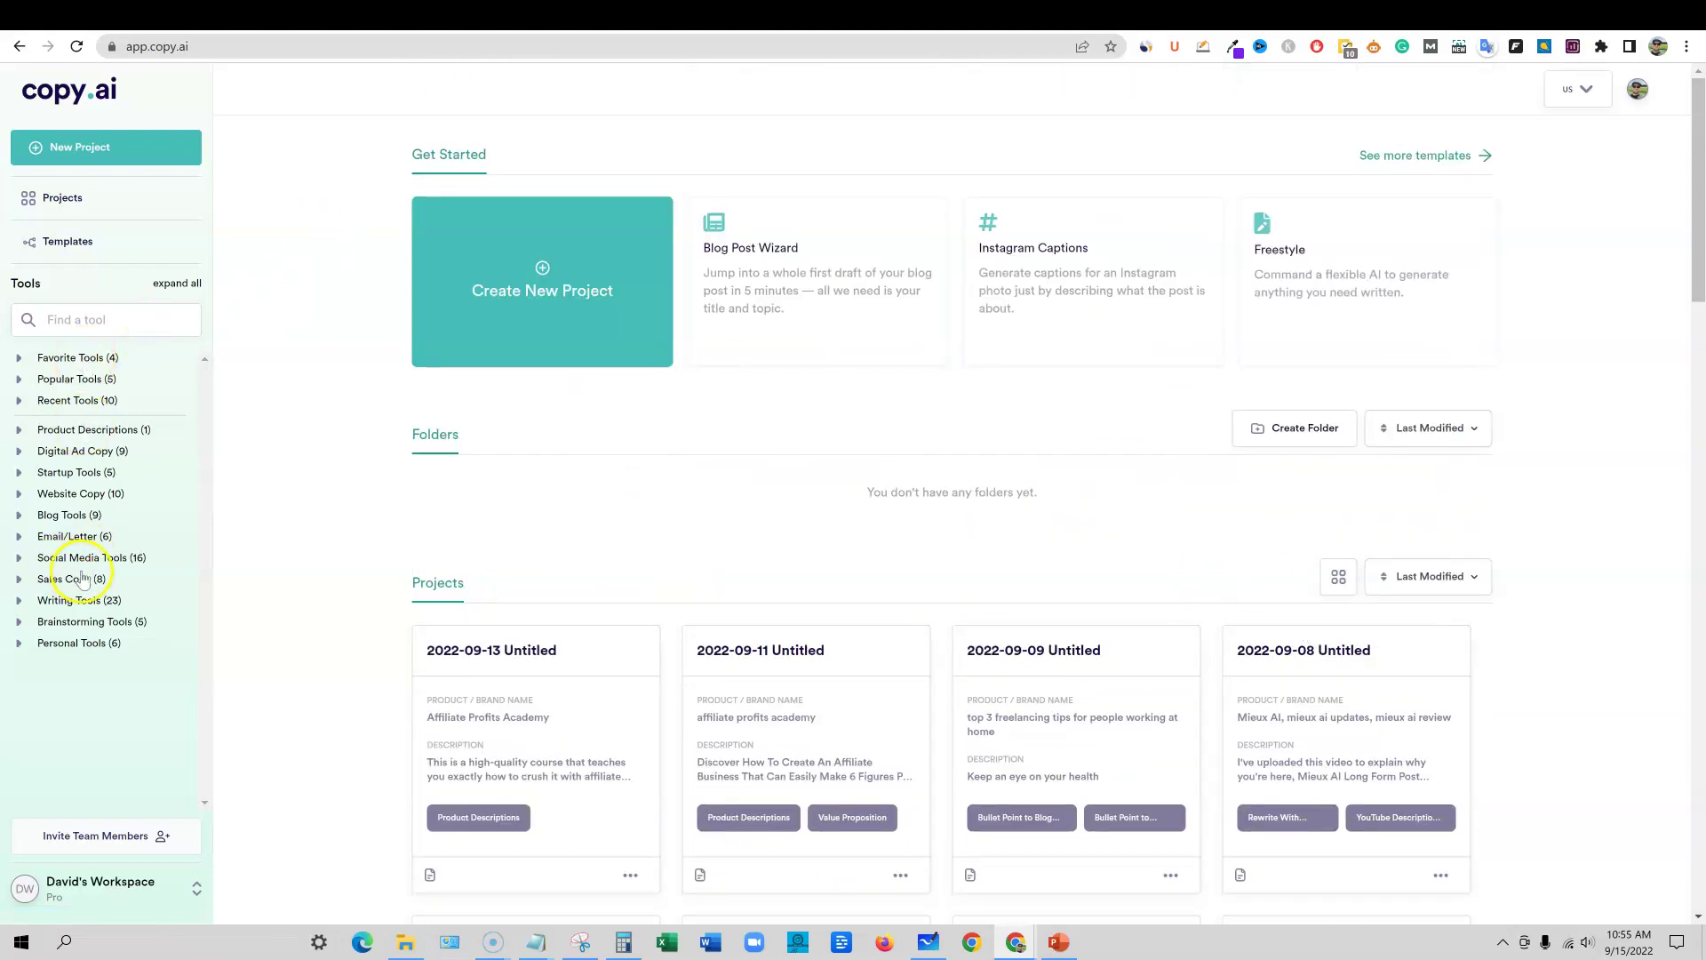
# - Examine the Digital Ad Copy tools and the fully expanded tool list, collapsing all categories when done
pyautogui.click(25, 453)
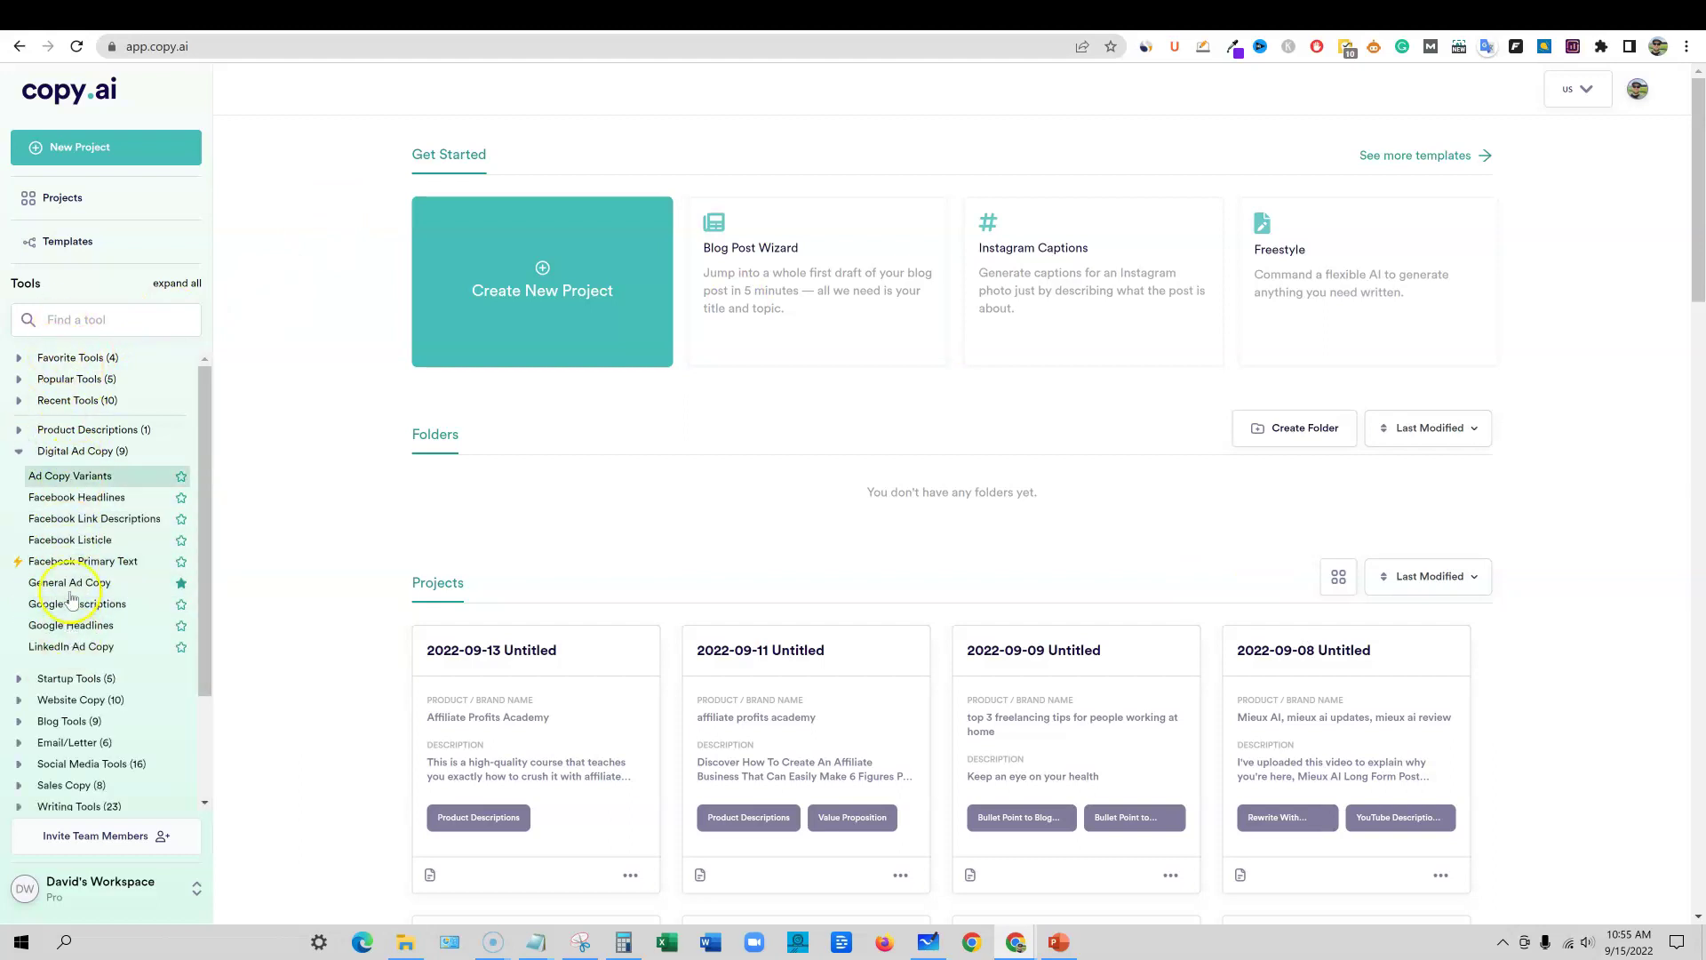
pyautogui.click(19, 453)
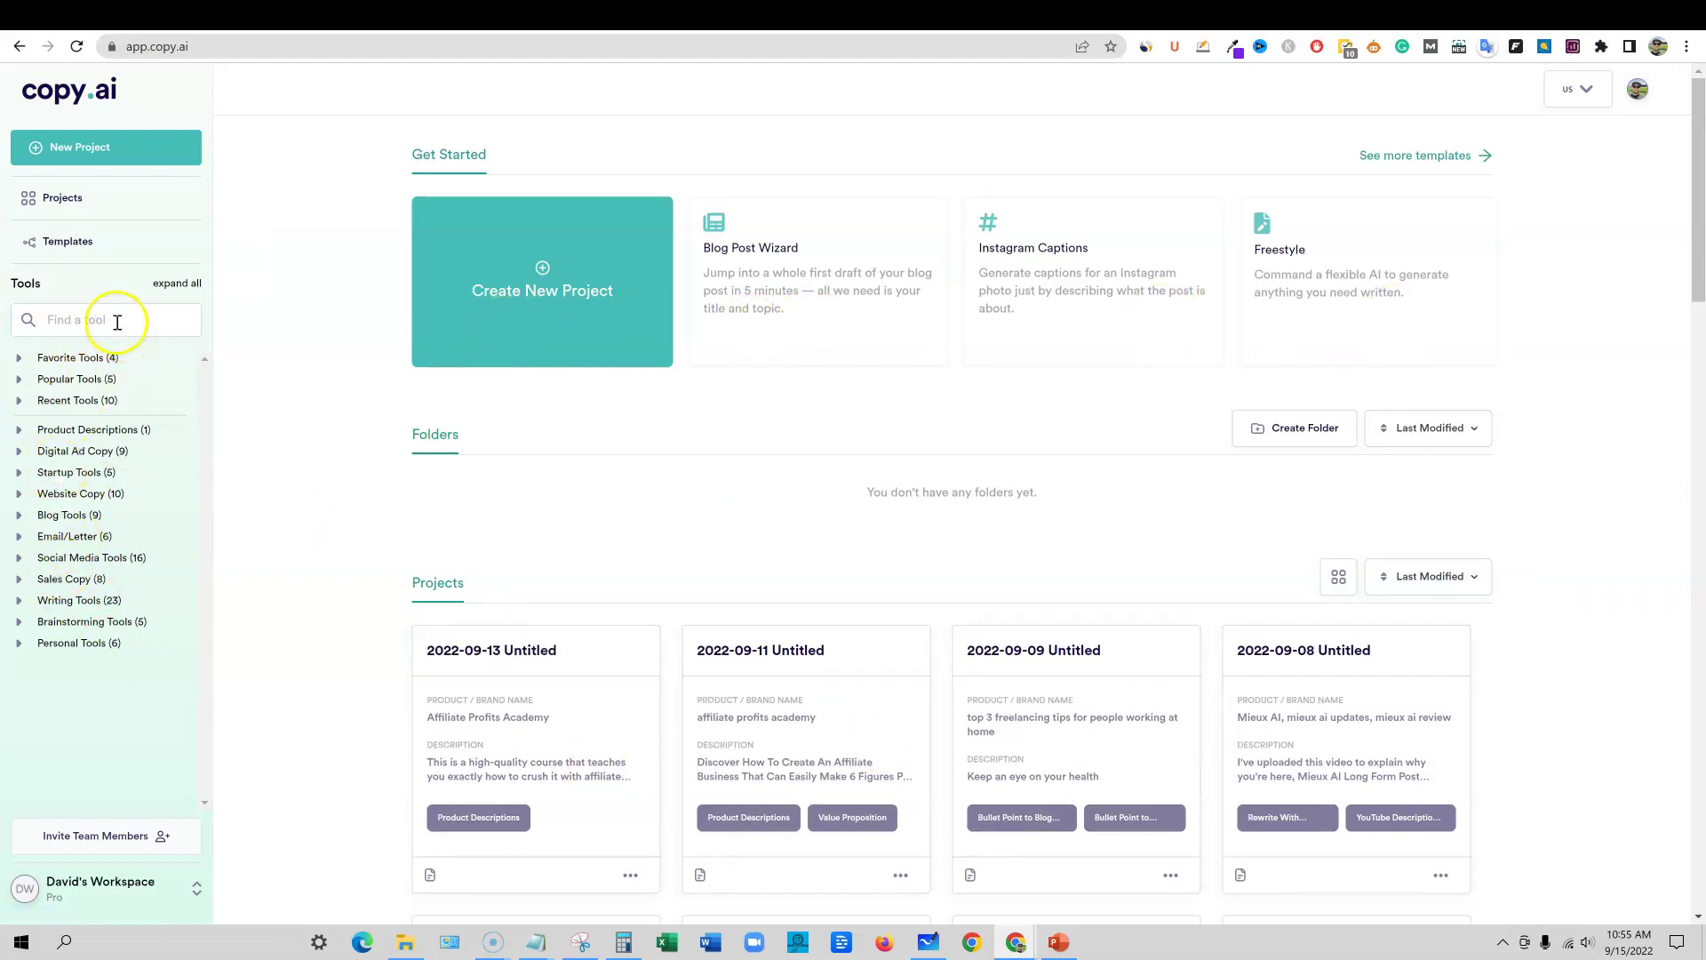
pyautogui.click(177, 283)
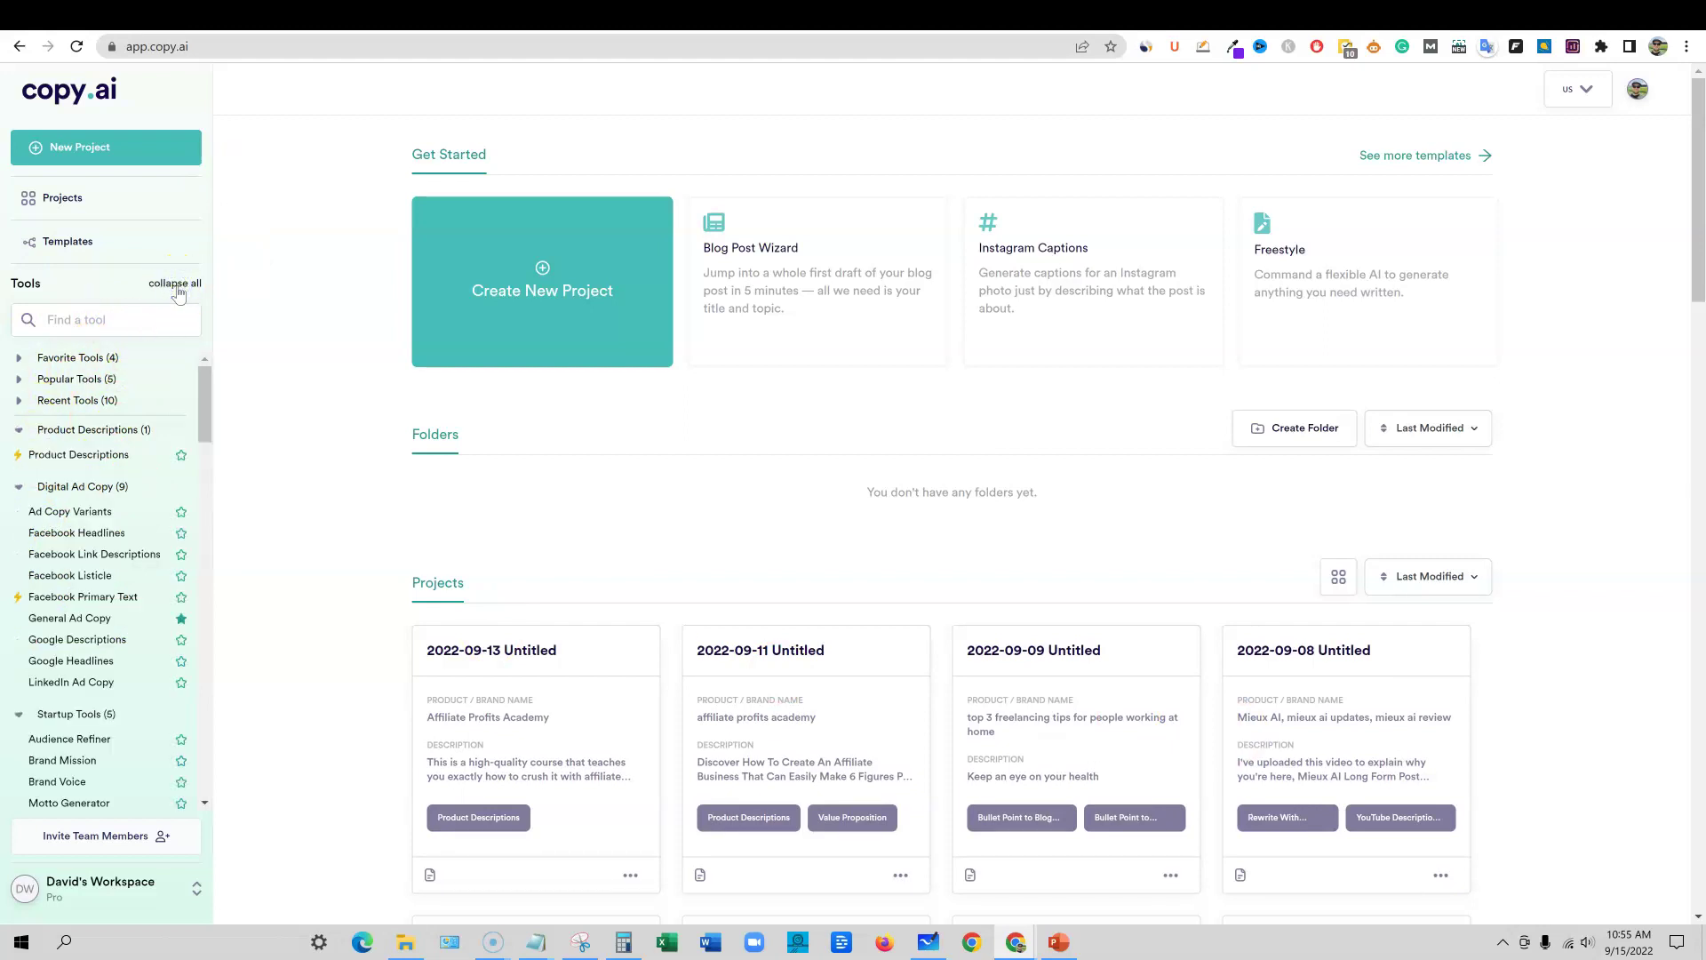
pyautogui.scroll(-15, 89, 480)
pyautogui.click(177, 284)
# - Search the tools for "youtube" and clear the search
pyautogui.click(86, 322)
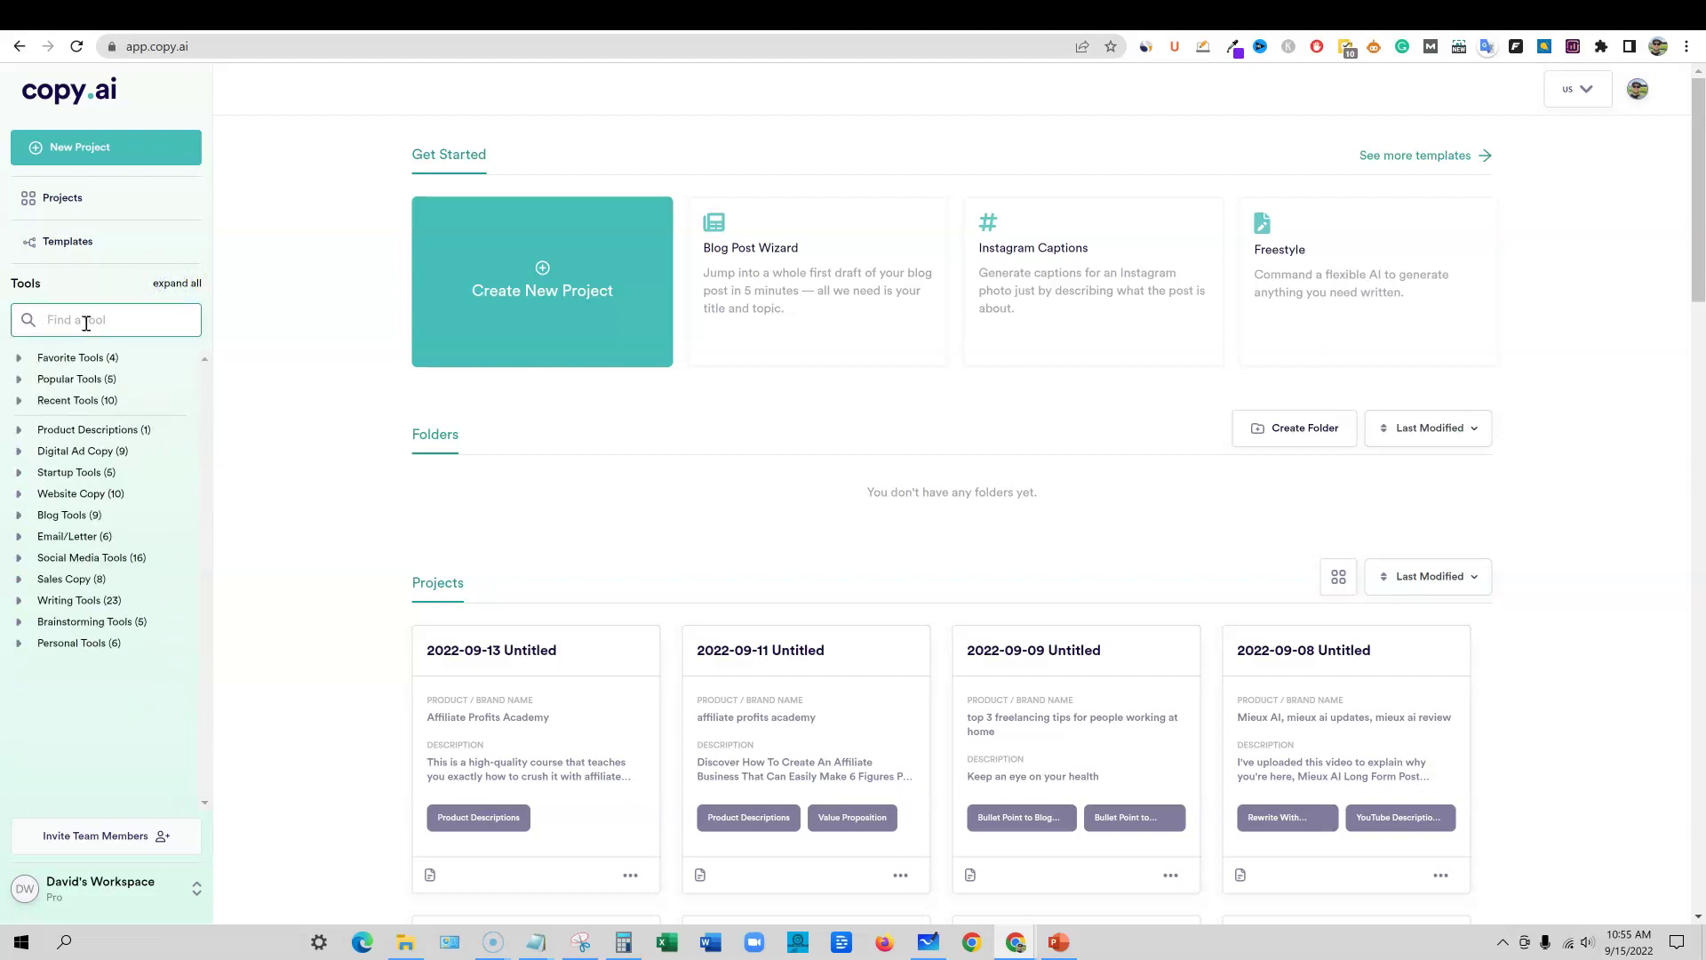
pyautogui.write('youtube')
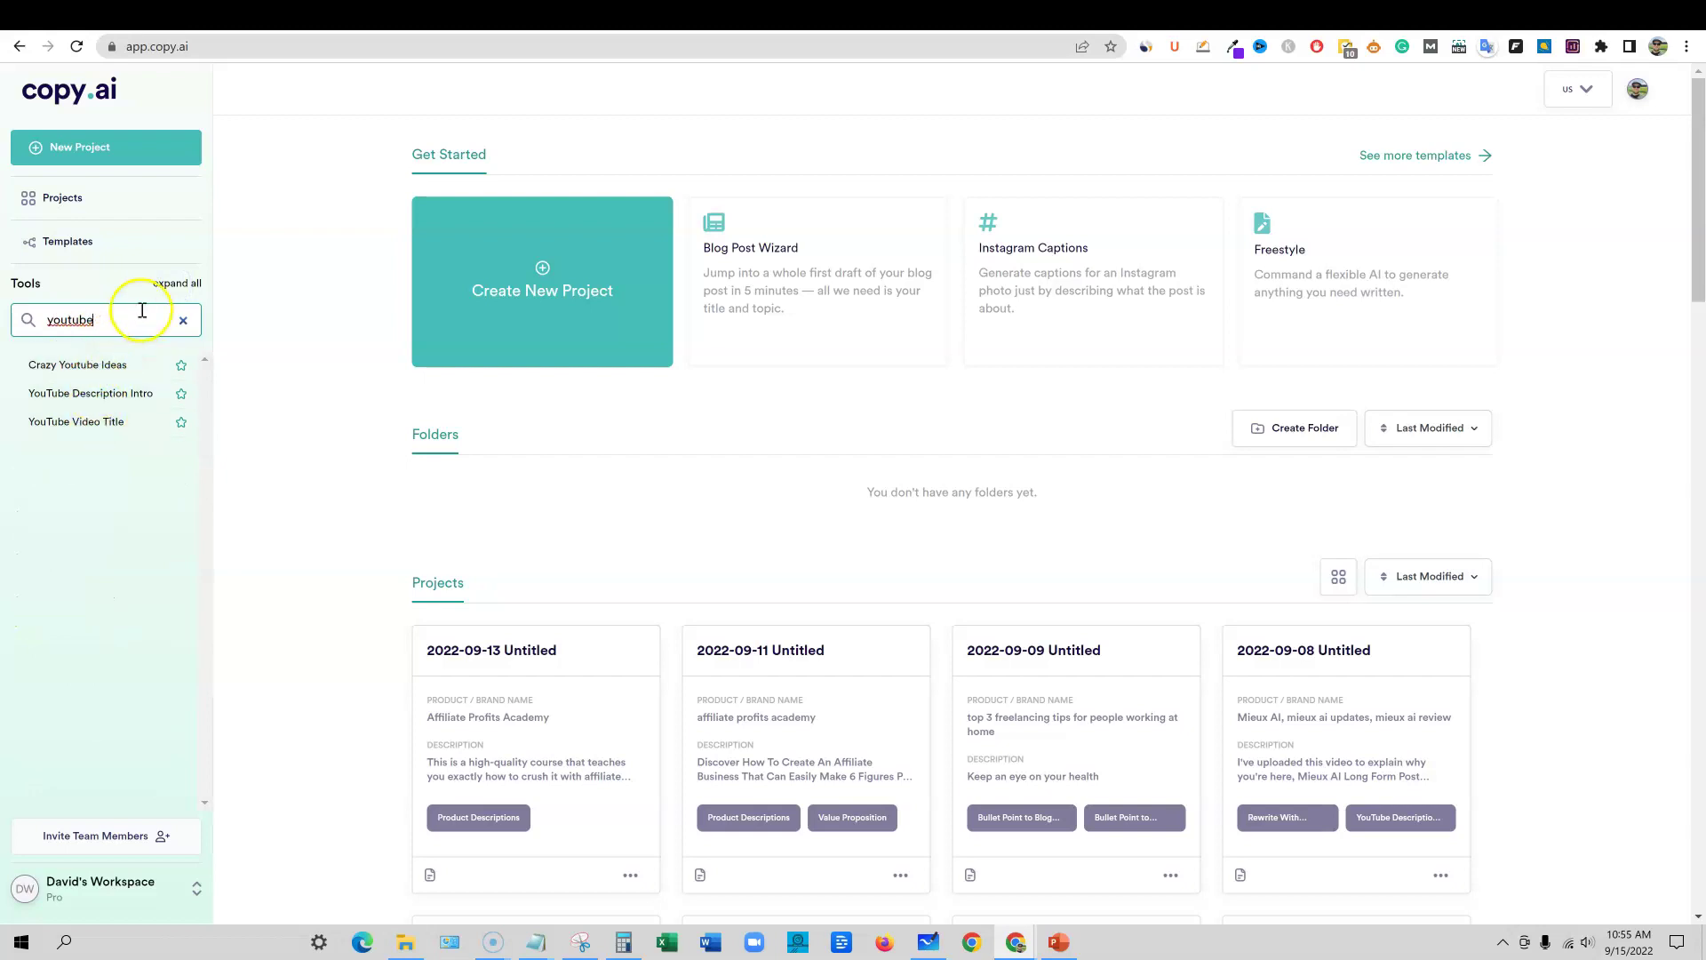
pyautogui.click(183, 320)
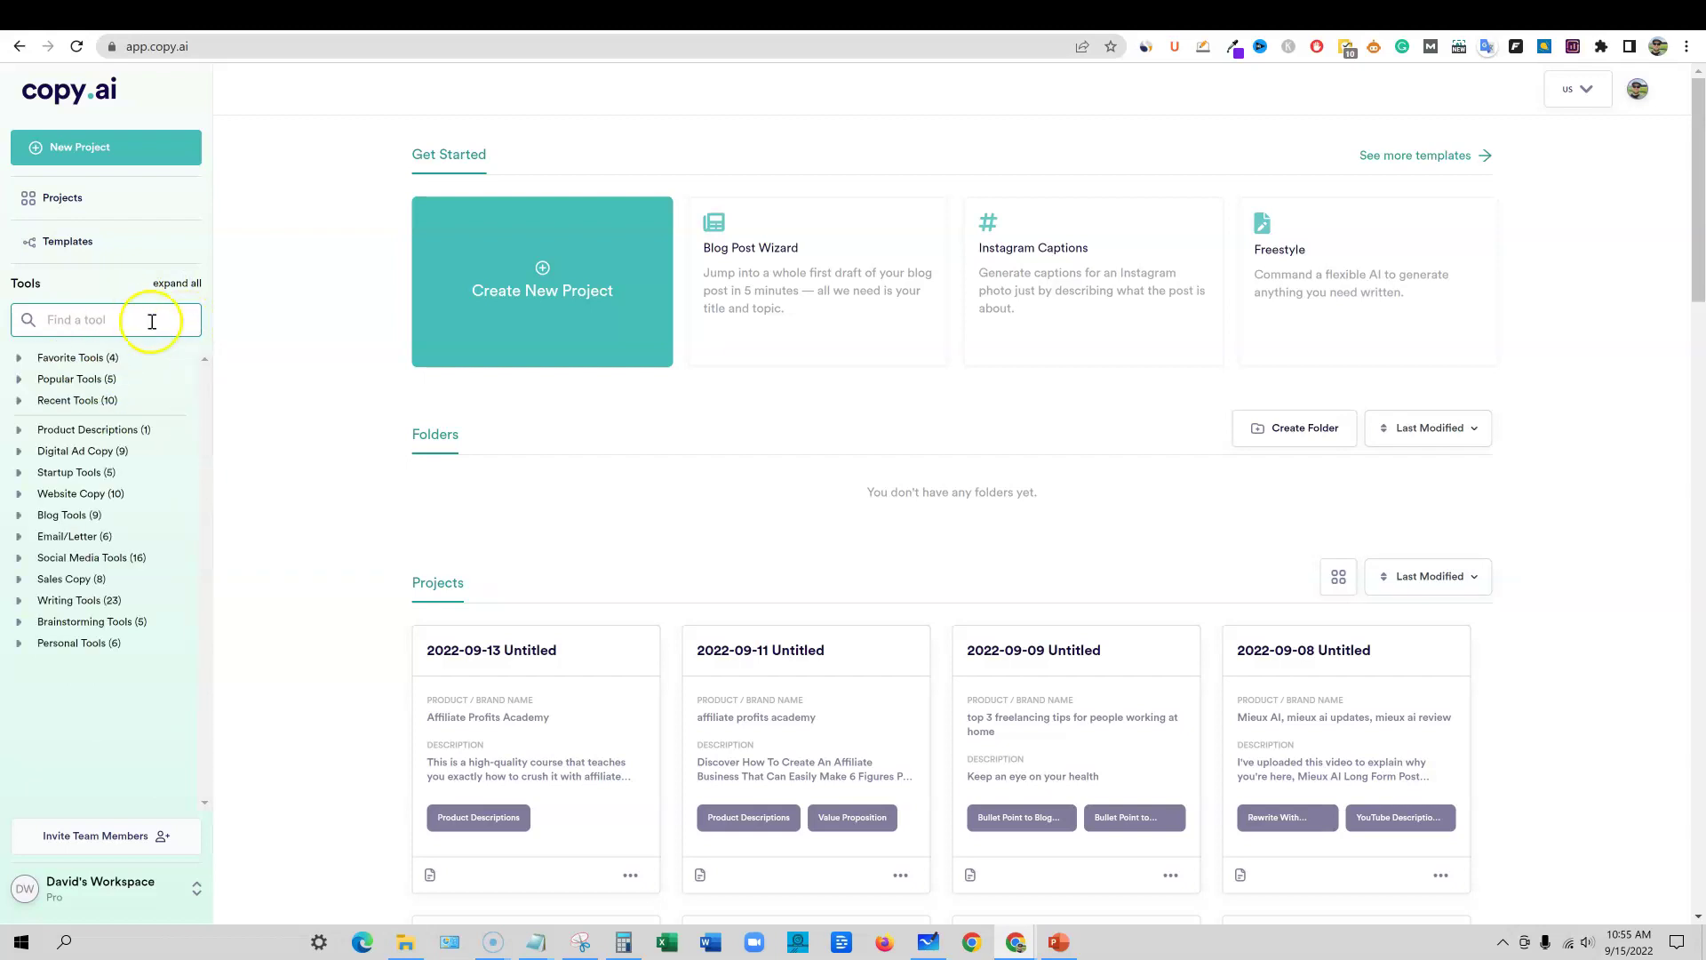
# - Search the tools for "blog" and open the Blog Ideas tool
pyautogui.write('blog')
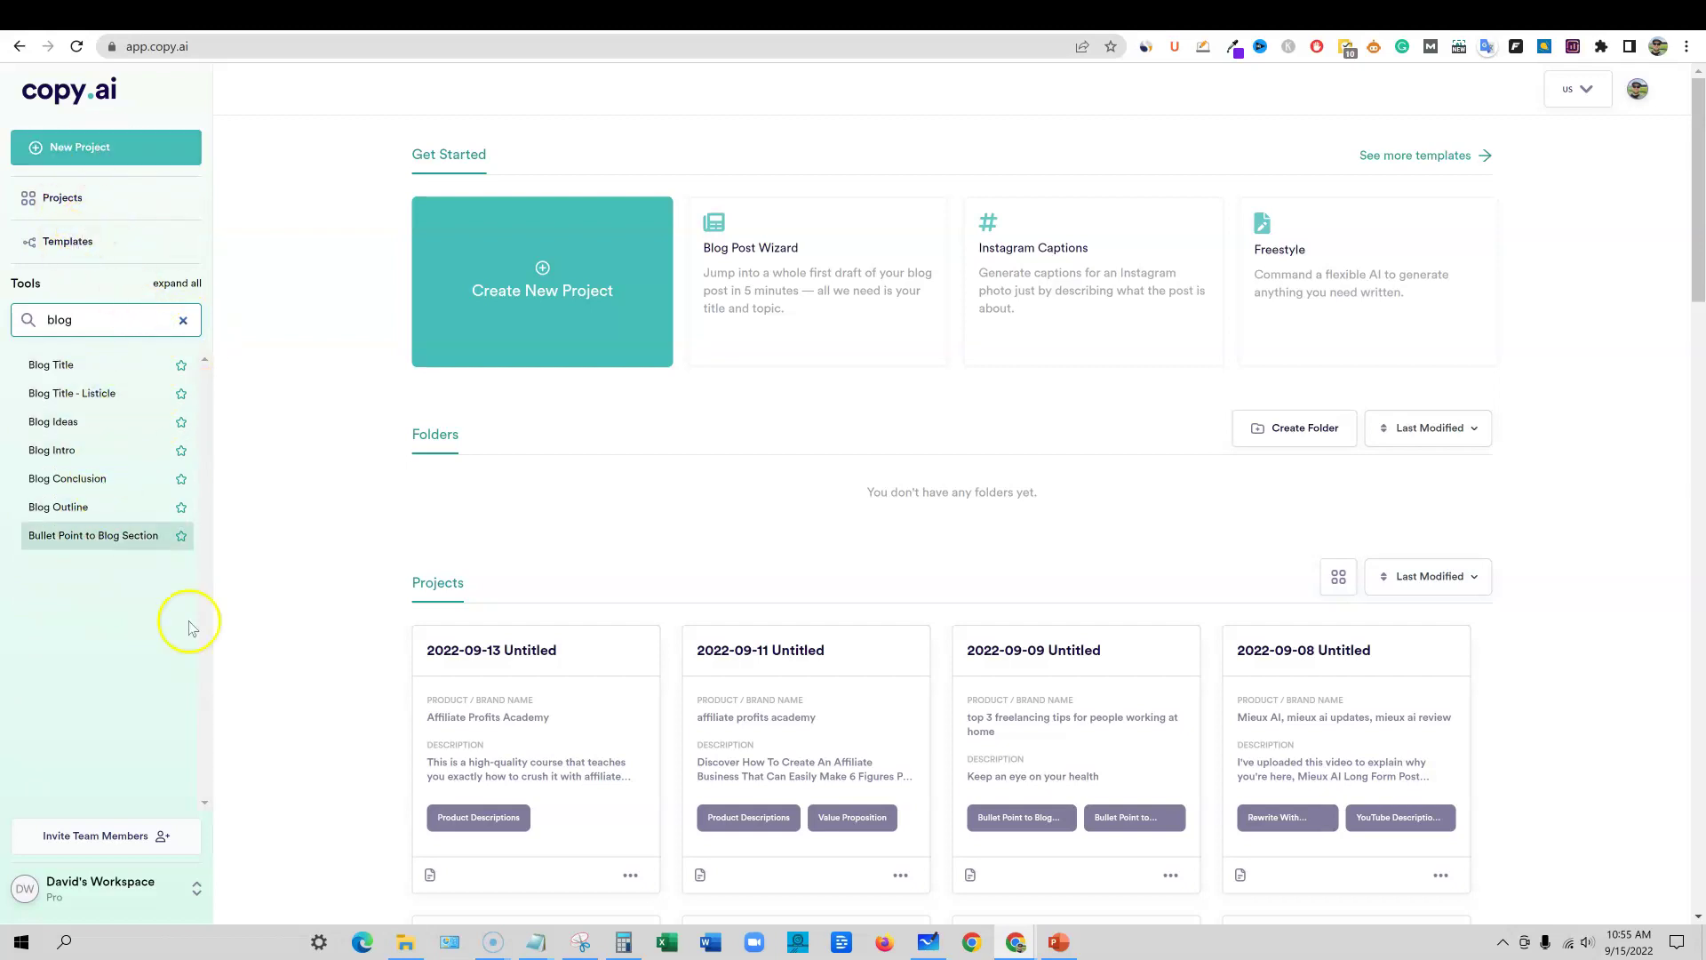
pyautogui.scroll(-5, 256, 770)
pyautogui.scroll(5, 256, 770)
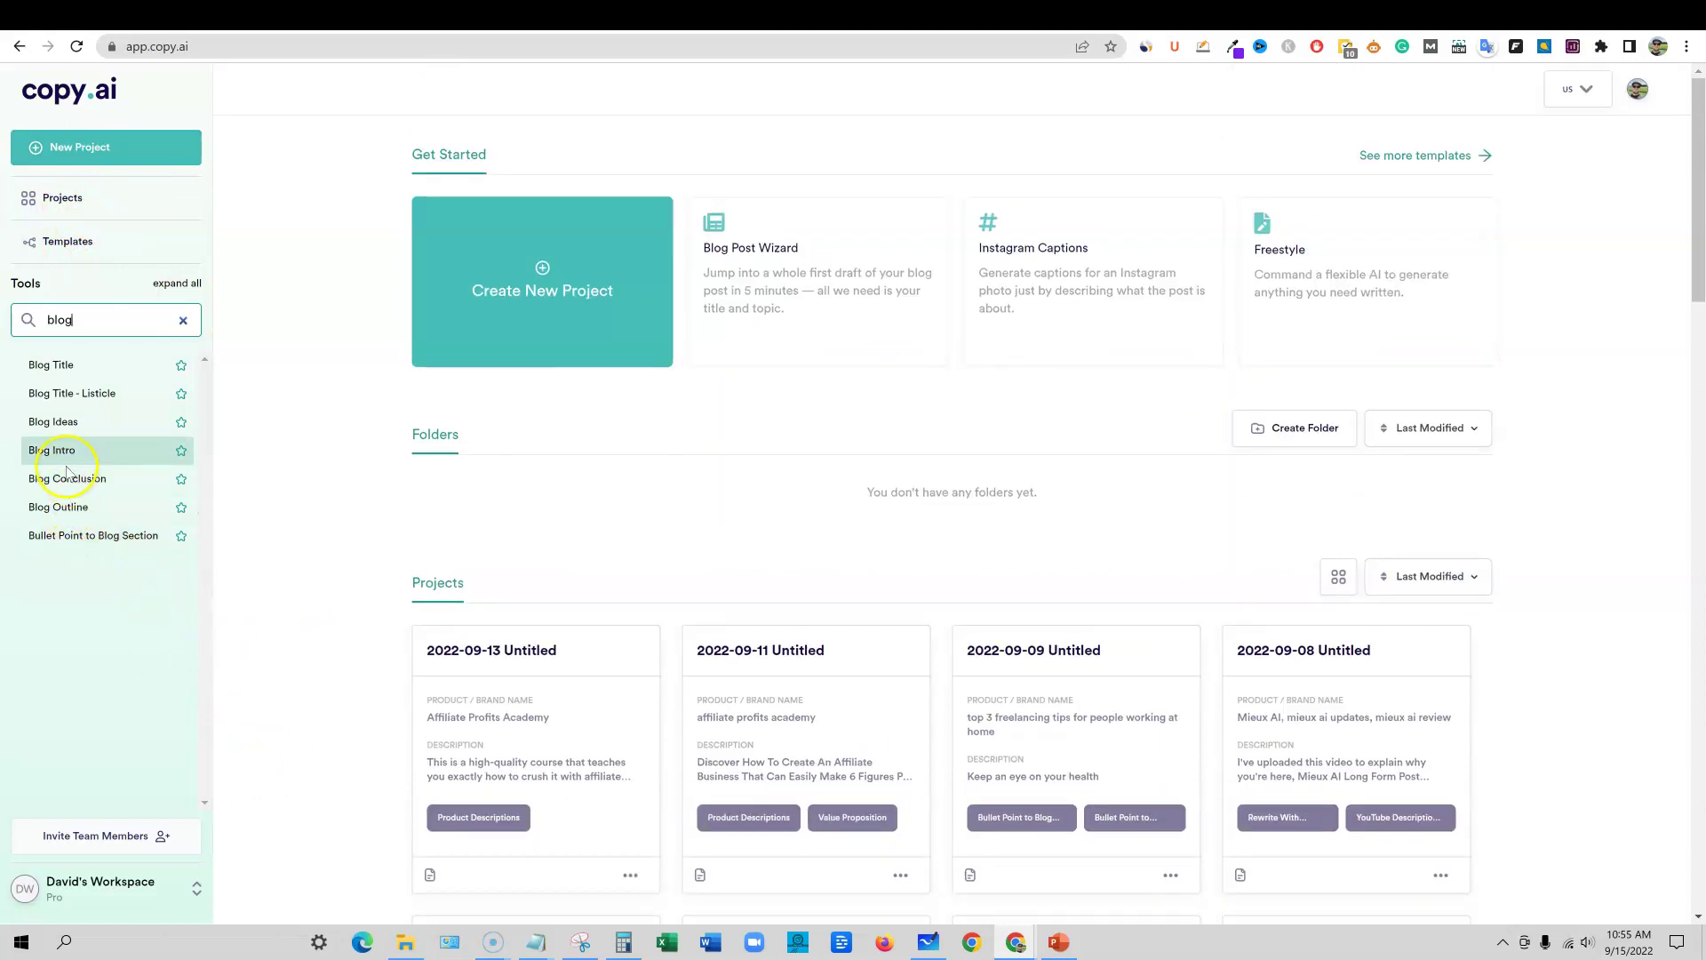
pyautogui.click(60, 426)
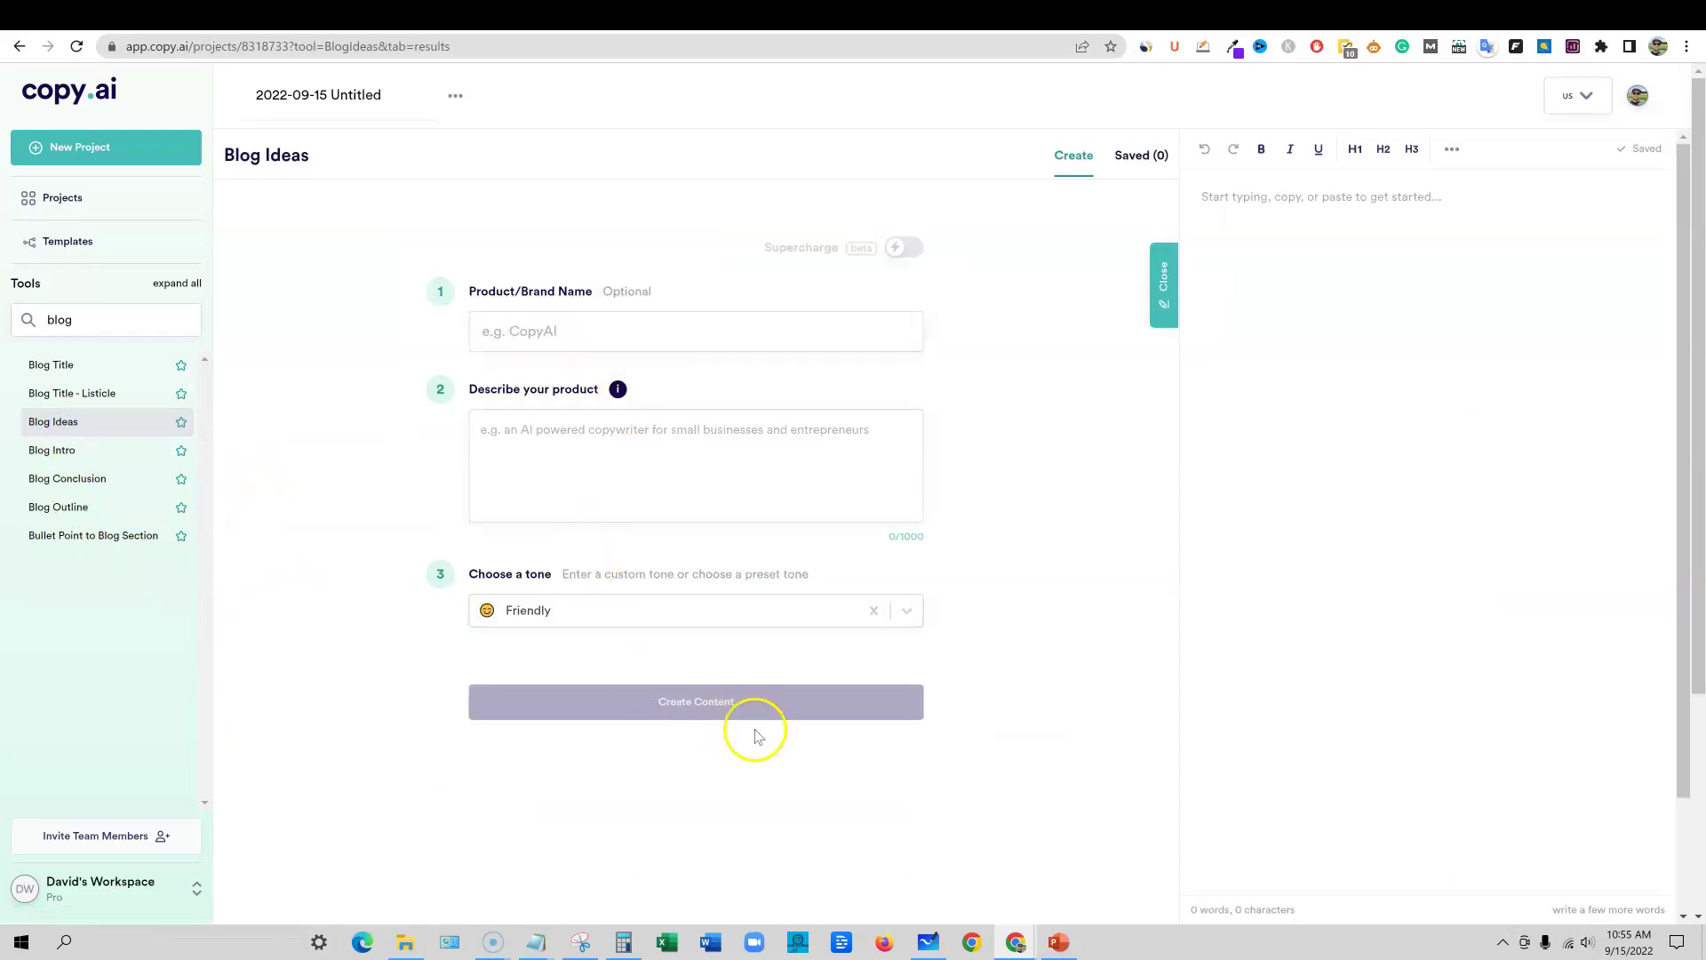
# - Enter "Pickleball Expert" as the product/brand name and "how to start playing pickleball as a beginner" as the product description
pyautogui.scroll(-2, 705, 605)
pyautogui.scroll(2, 705, 605)
pyautogui.click(687, 347)
pyautogui.write('Pickleball Expert')
pyautogui.click(643, 432)
pyautogui.write('how to')
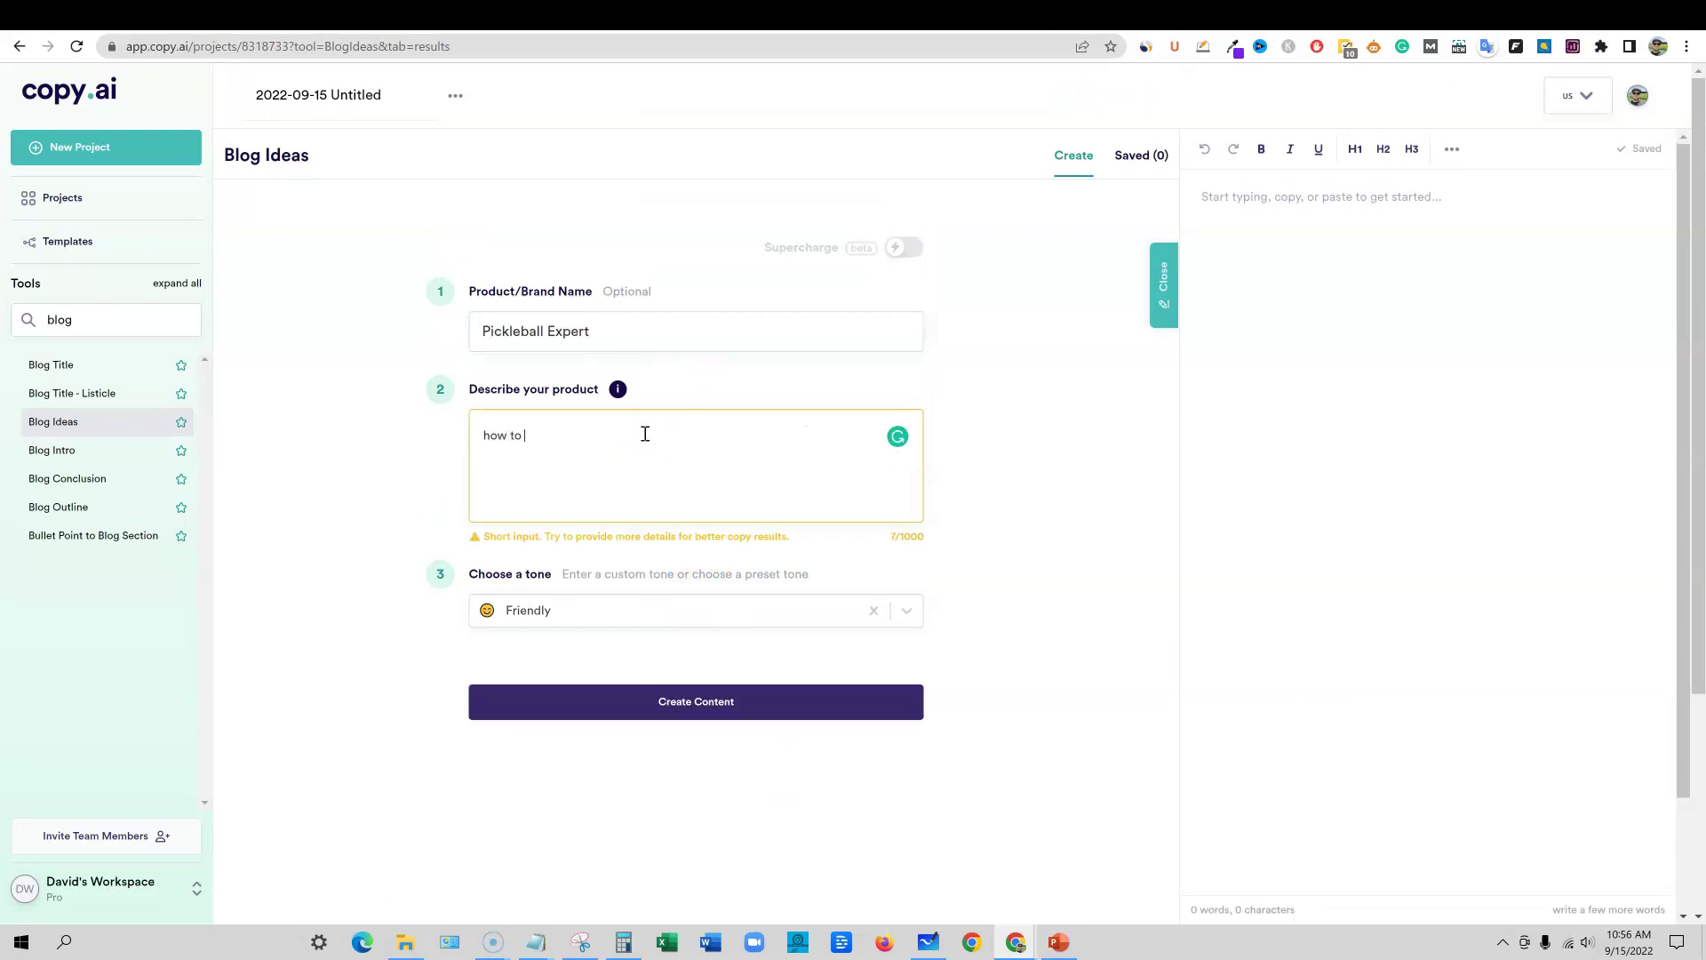
pyautogui.write(' start playing p')
pyautogui.click(576, 448)
pyautogui.write('ickleball as a beginner')
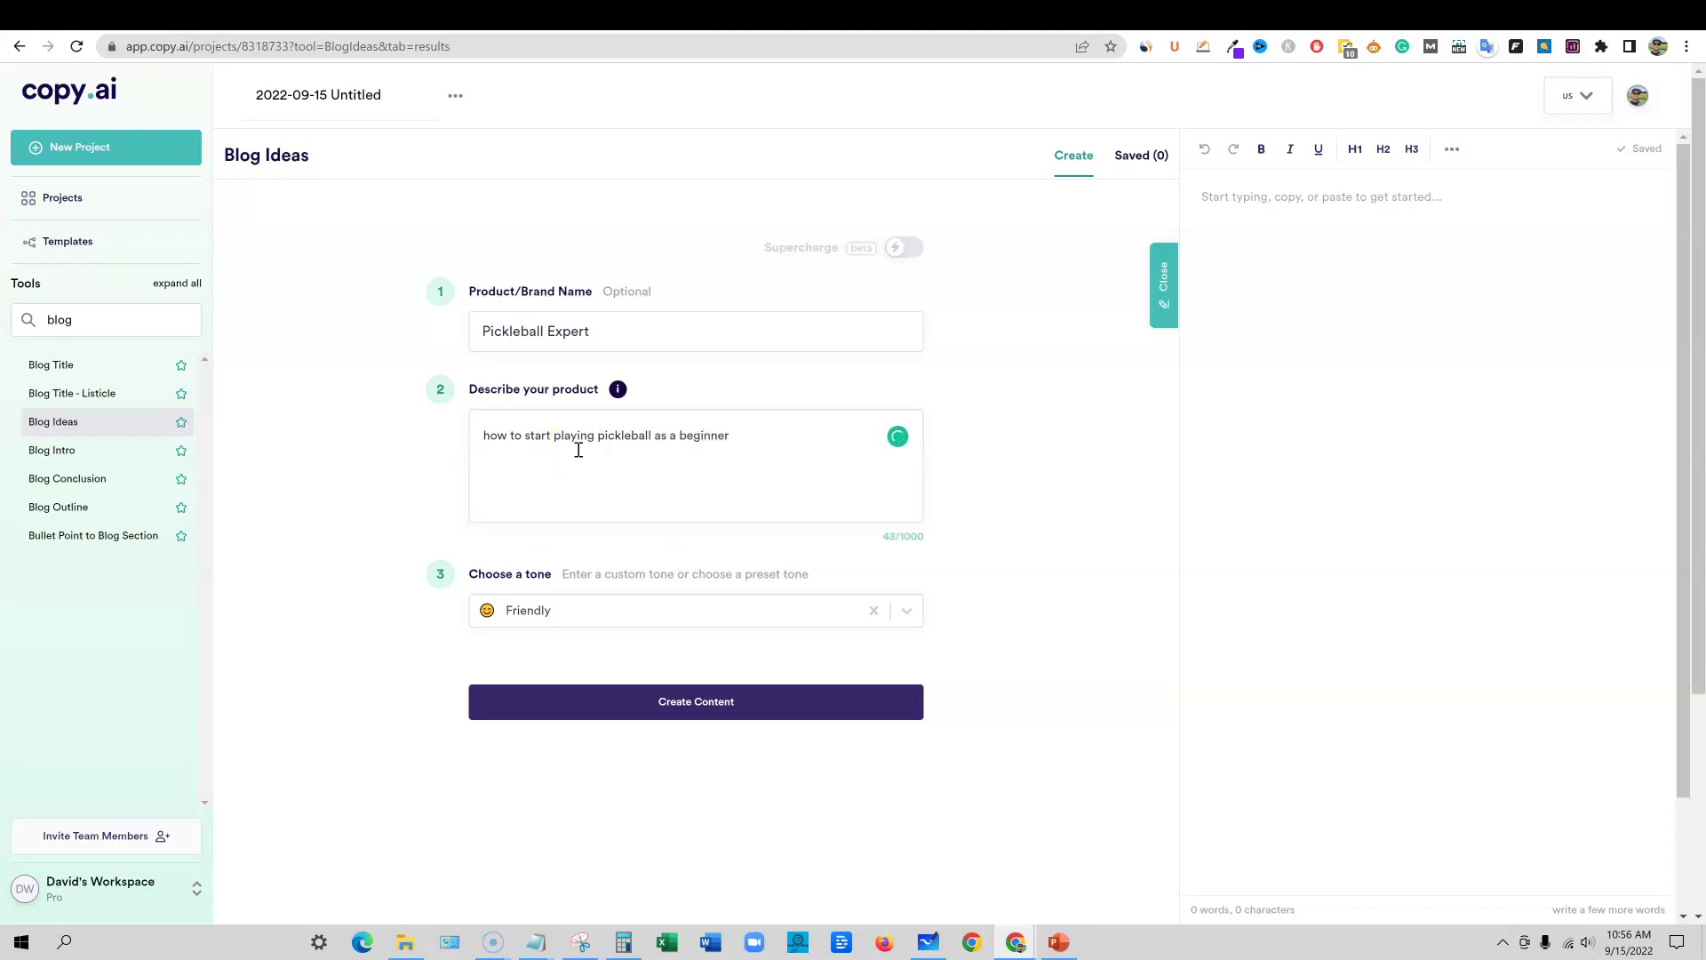
# - Set the tone to Relaxed and generate the blog ideas
pyautogui.click(904, 610)
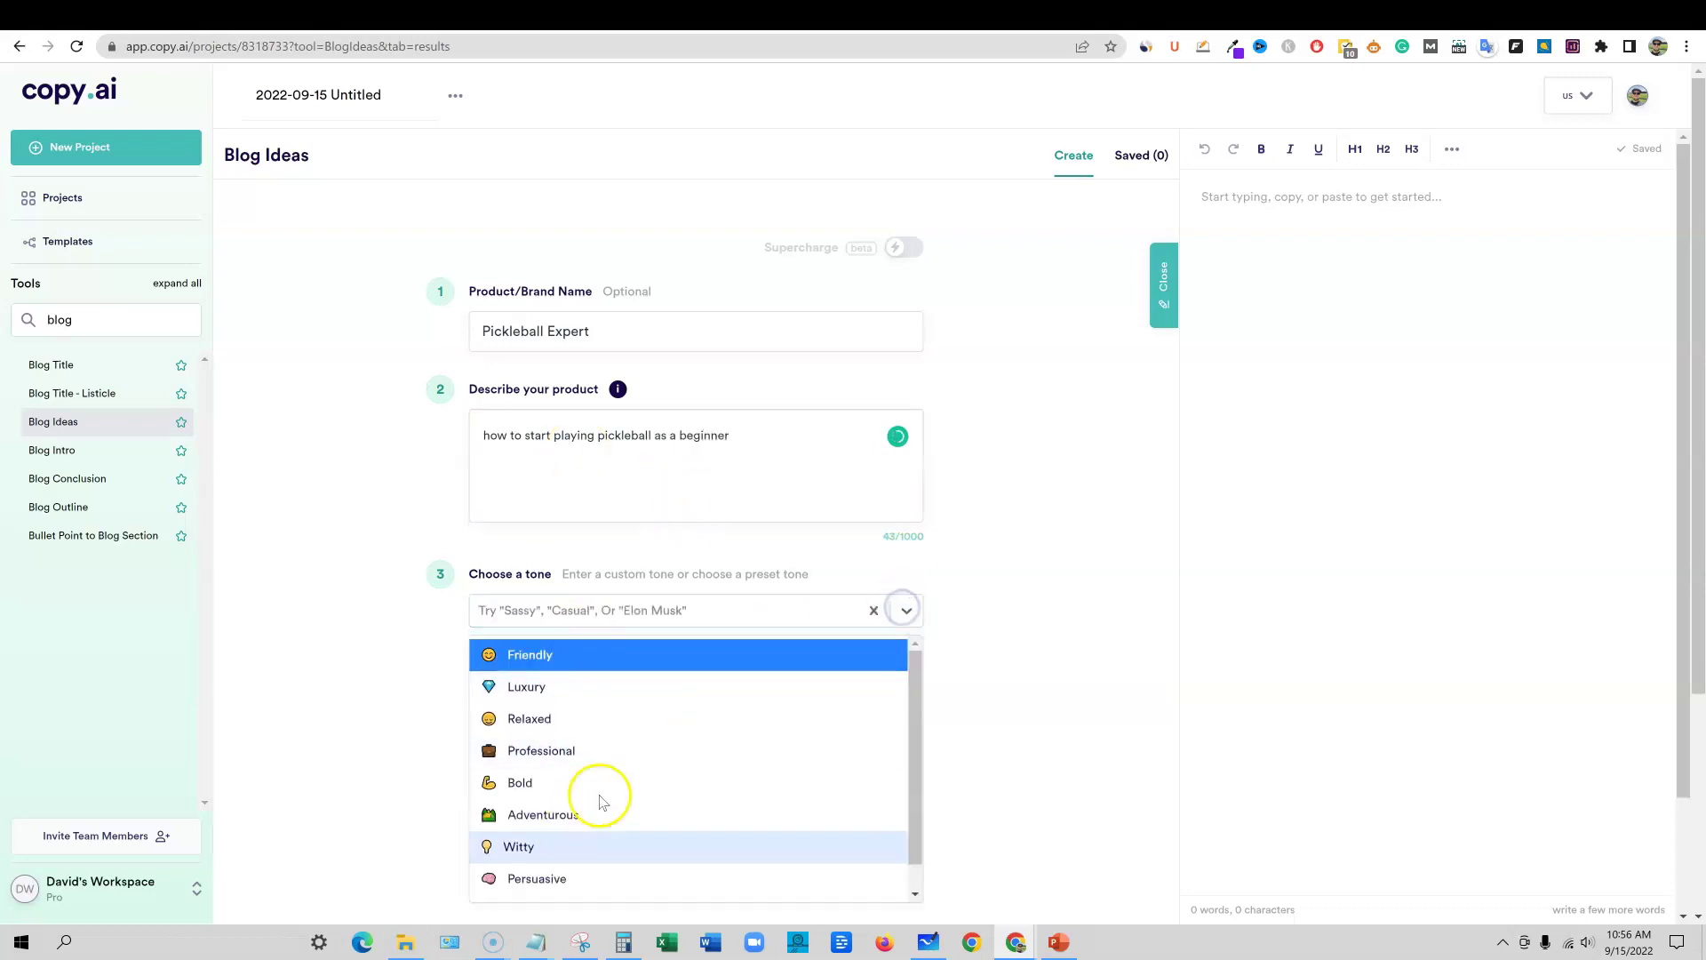
pyautogui.scroll(-1, 600, 840)
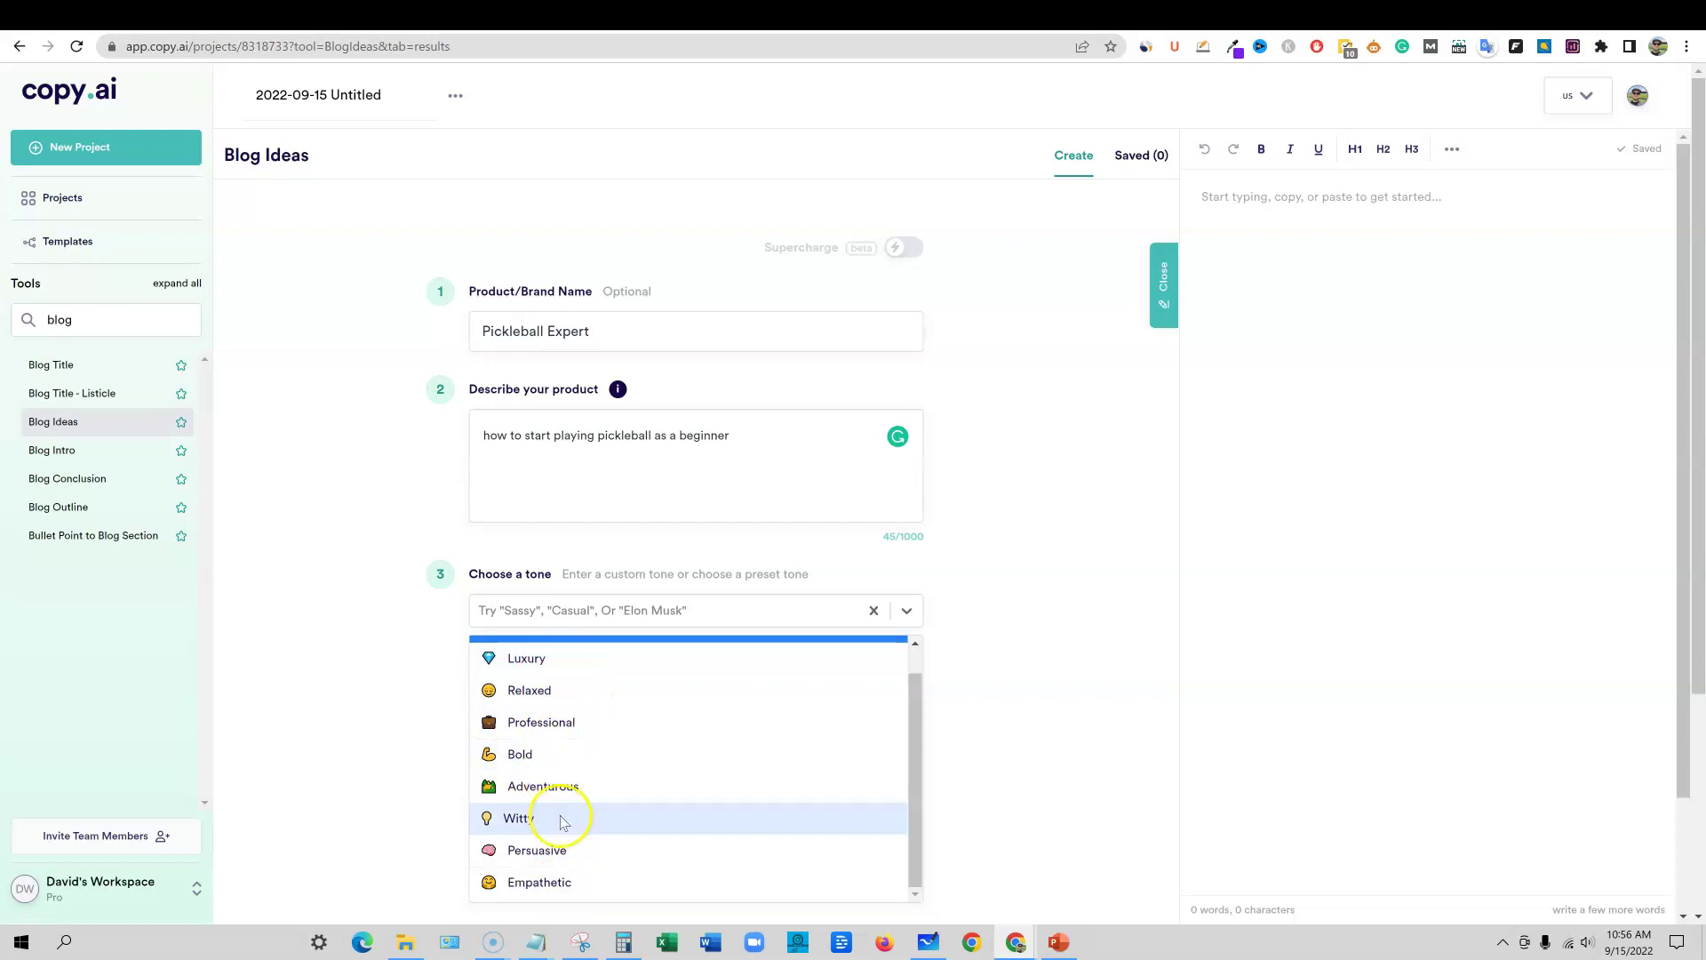
pyautogui.click(542, 689)
pyautogui.click(751, 701)
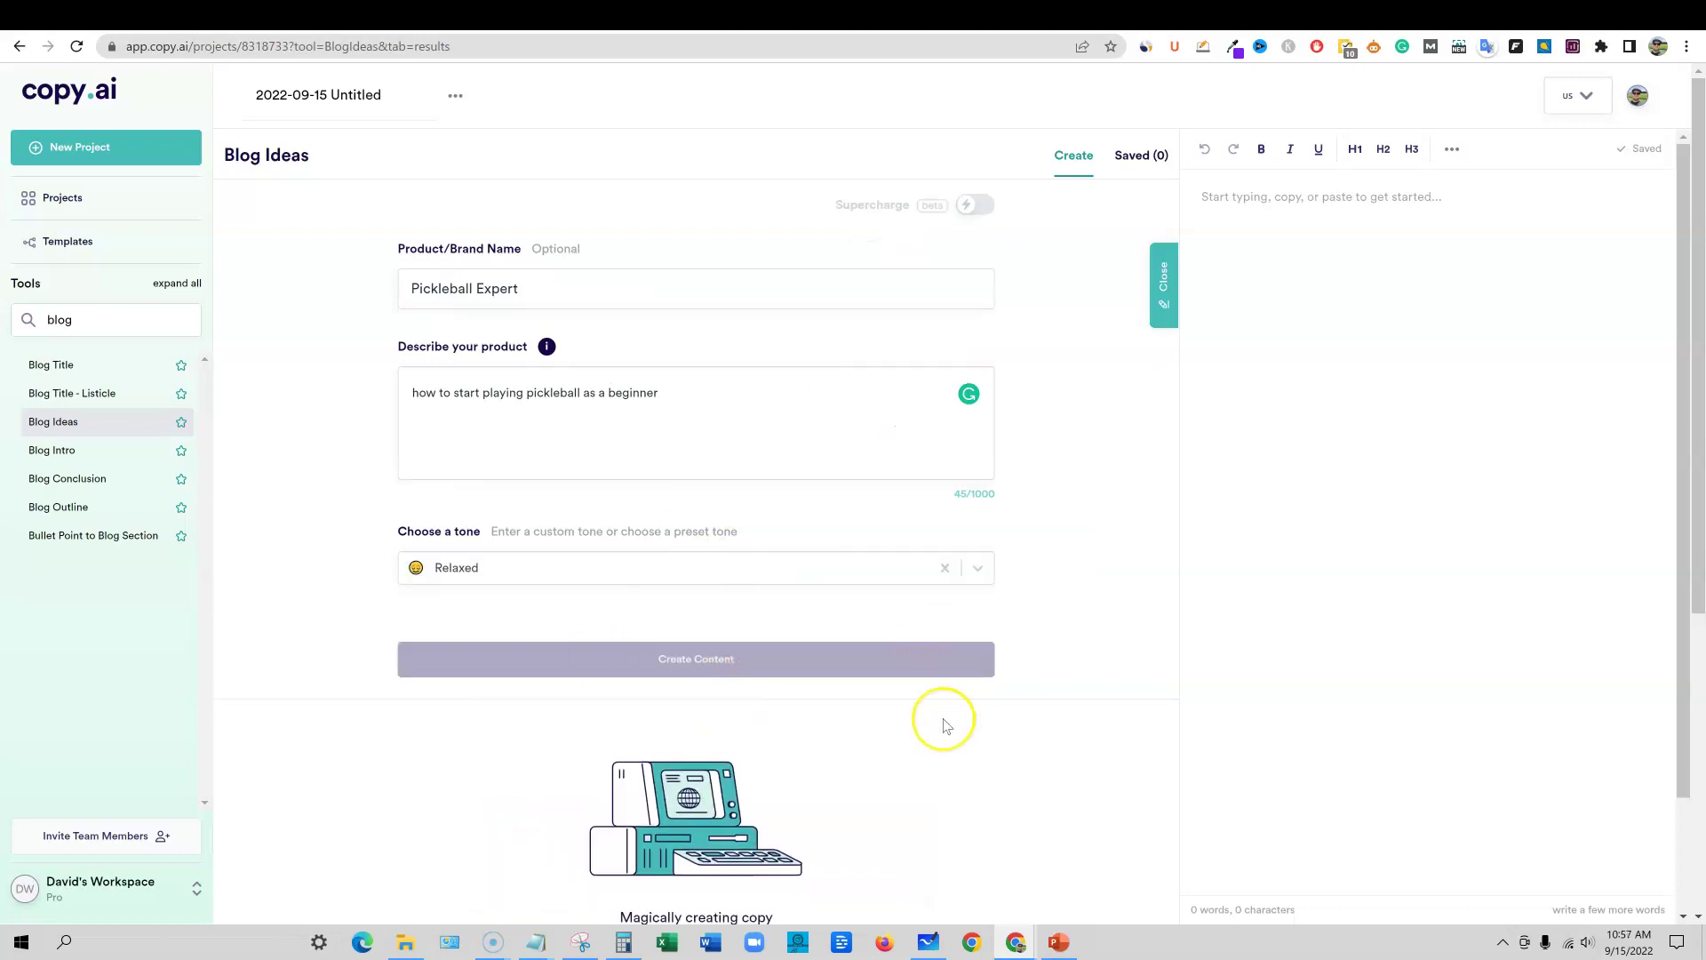
# - Copy the first generated idea, "How to Play Pickleball as a Beginner", into the project's document editor
pyautogui.scroll(-5, 648, 782)
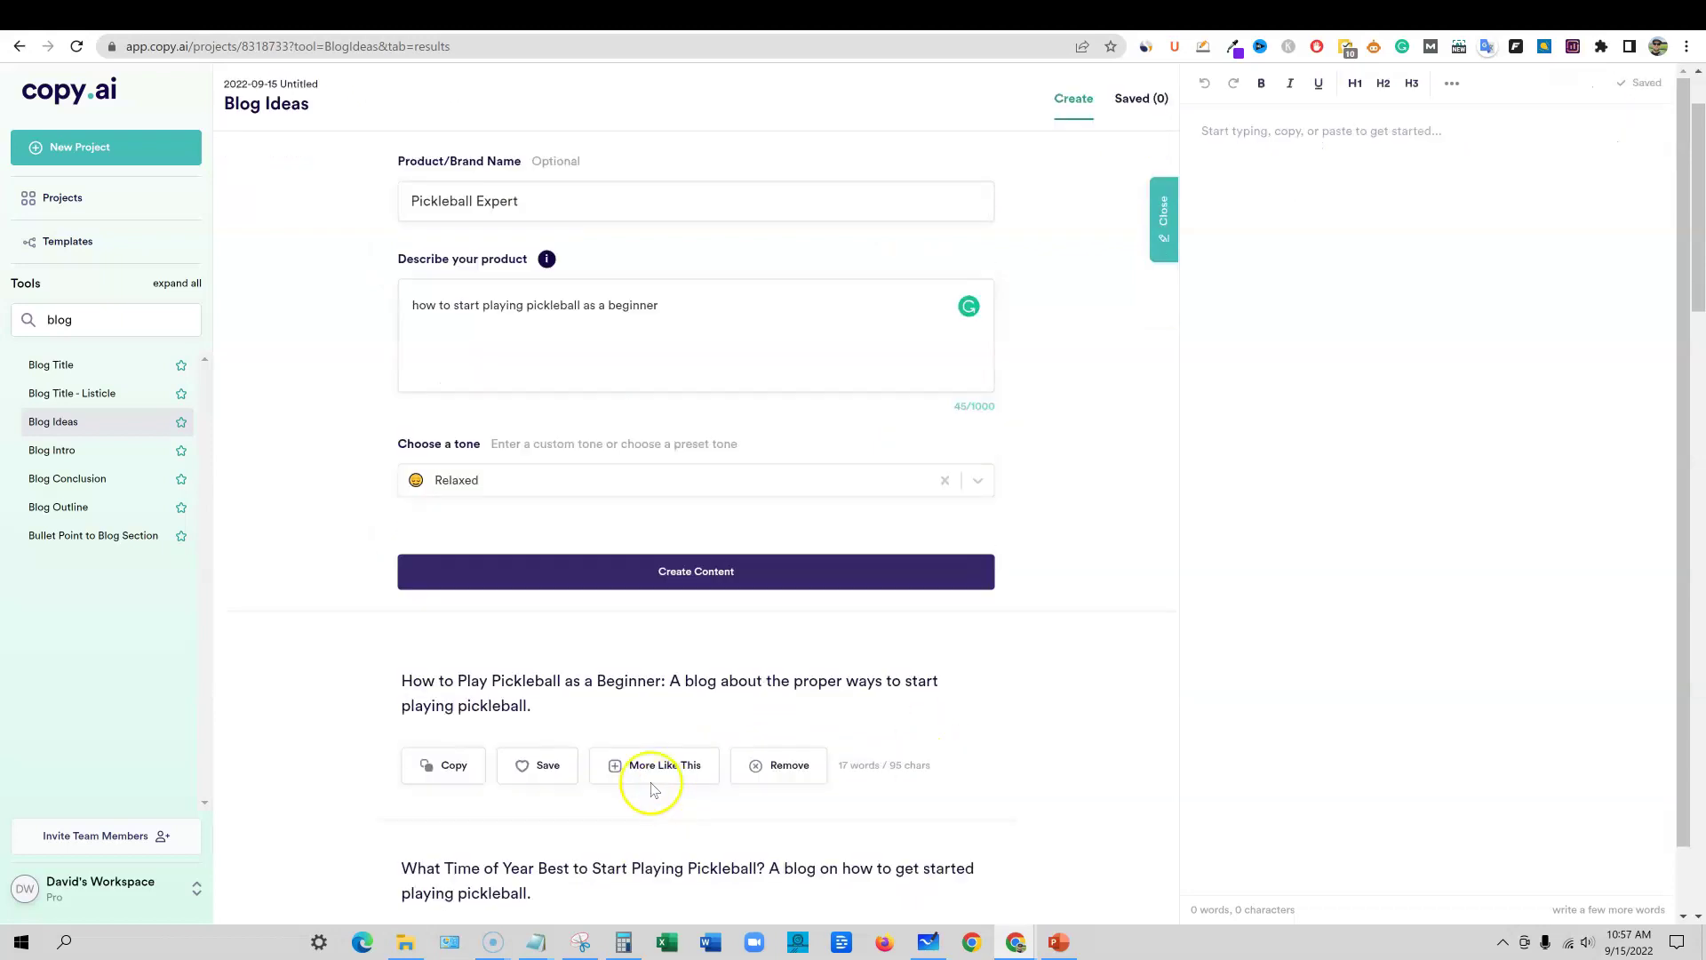
pyautogui.scroll(2, 488, 579)
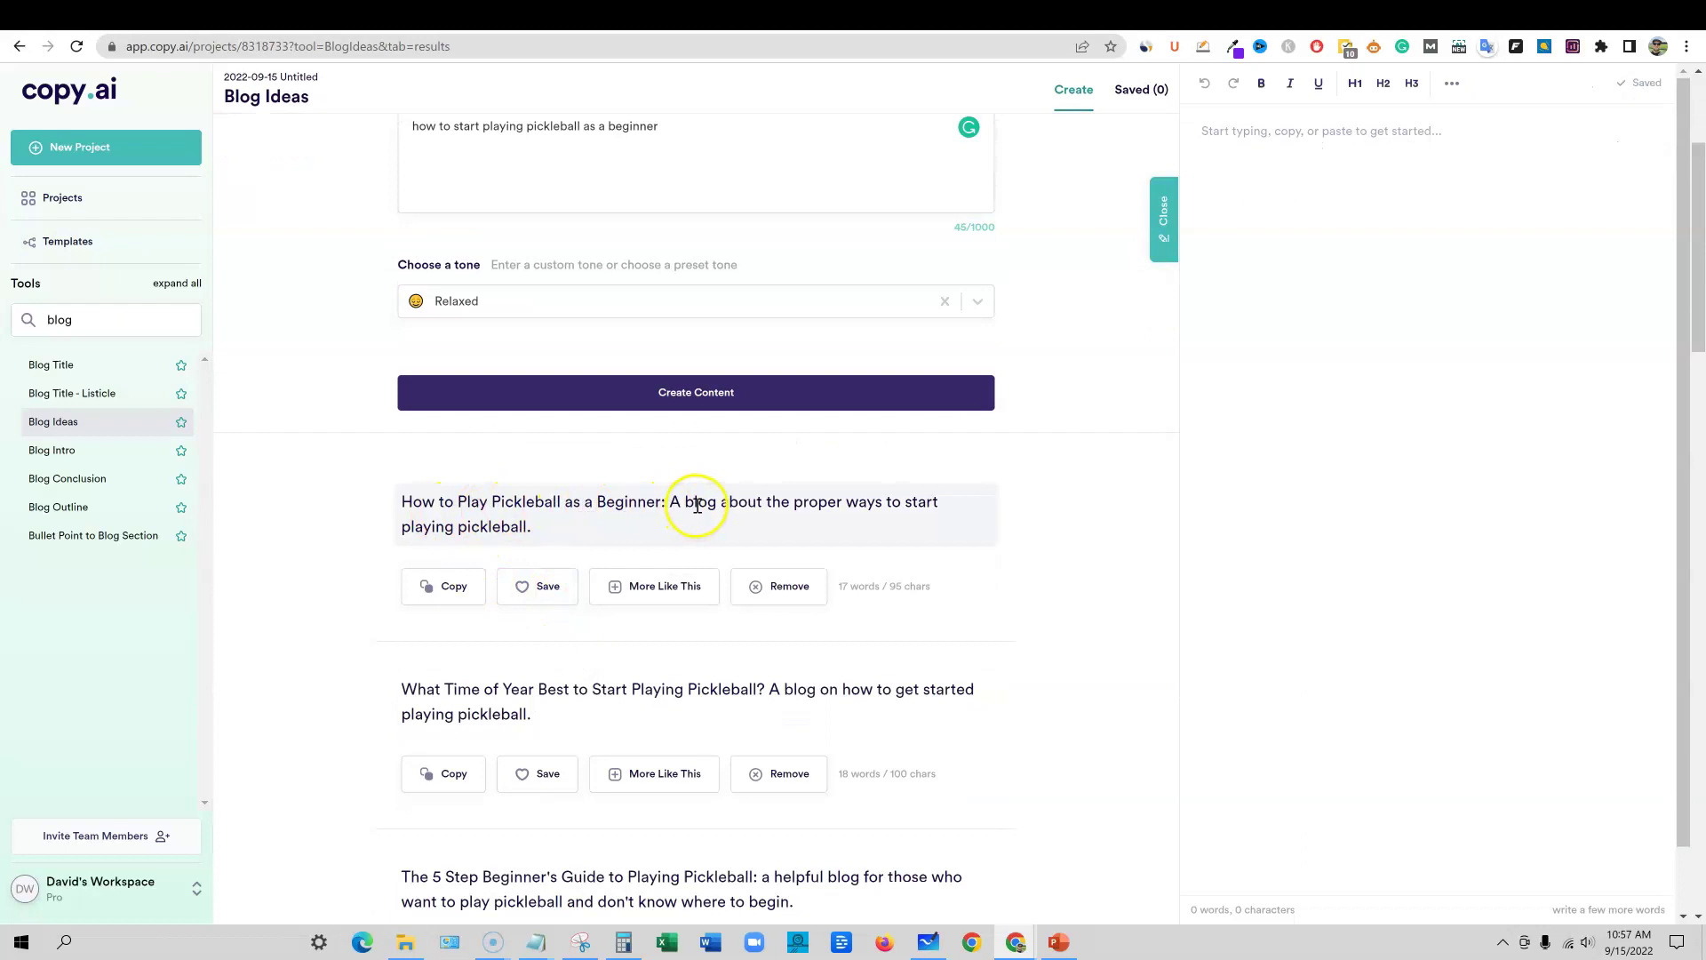
pyautogui.click(455, 586)
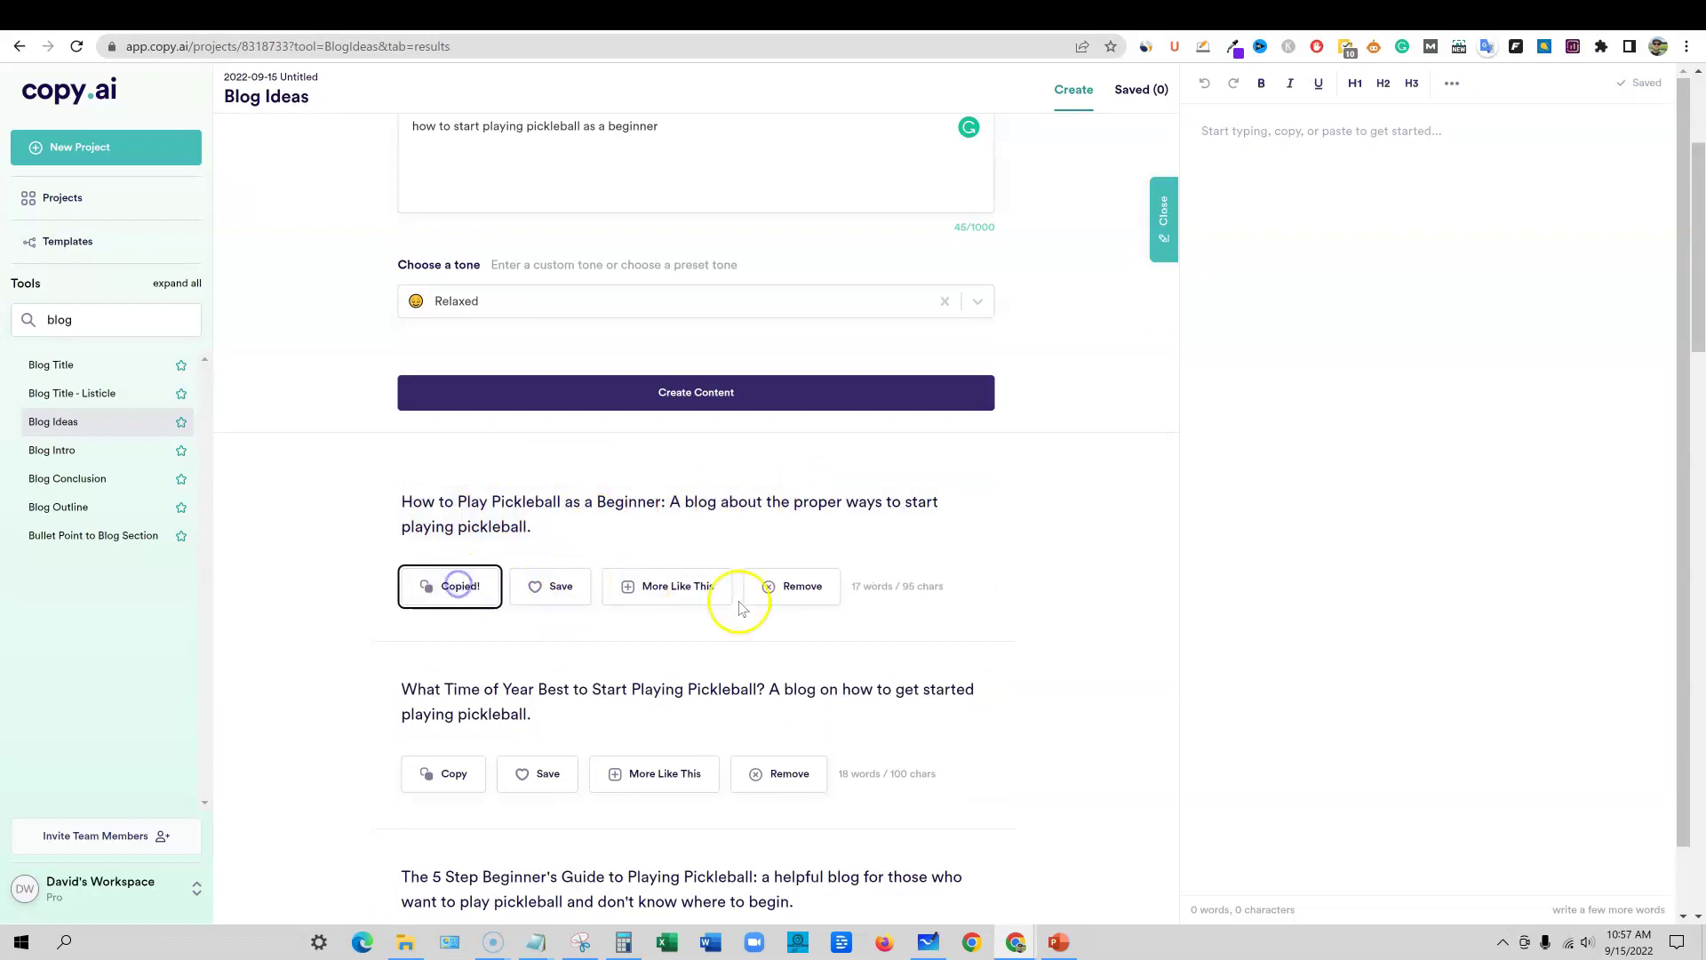
pyautogui.click(1271, 202)
pyautogui.hotkey('ctrl', 'v')
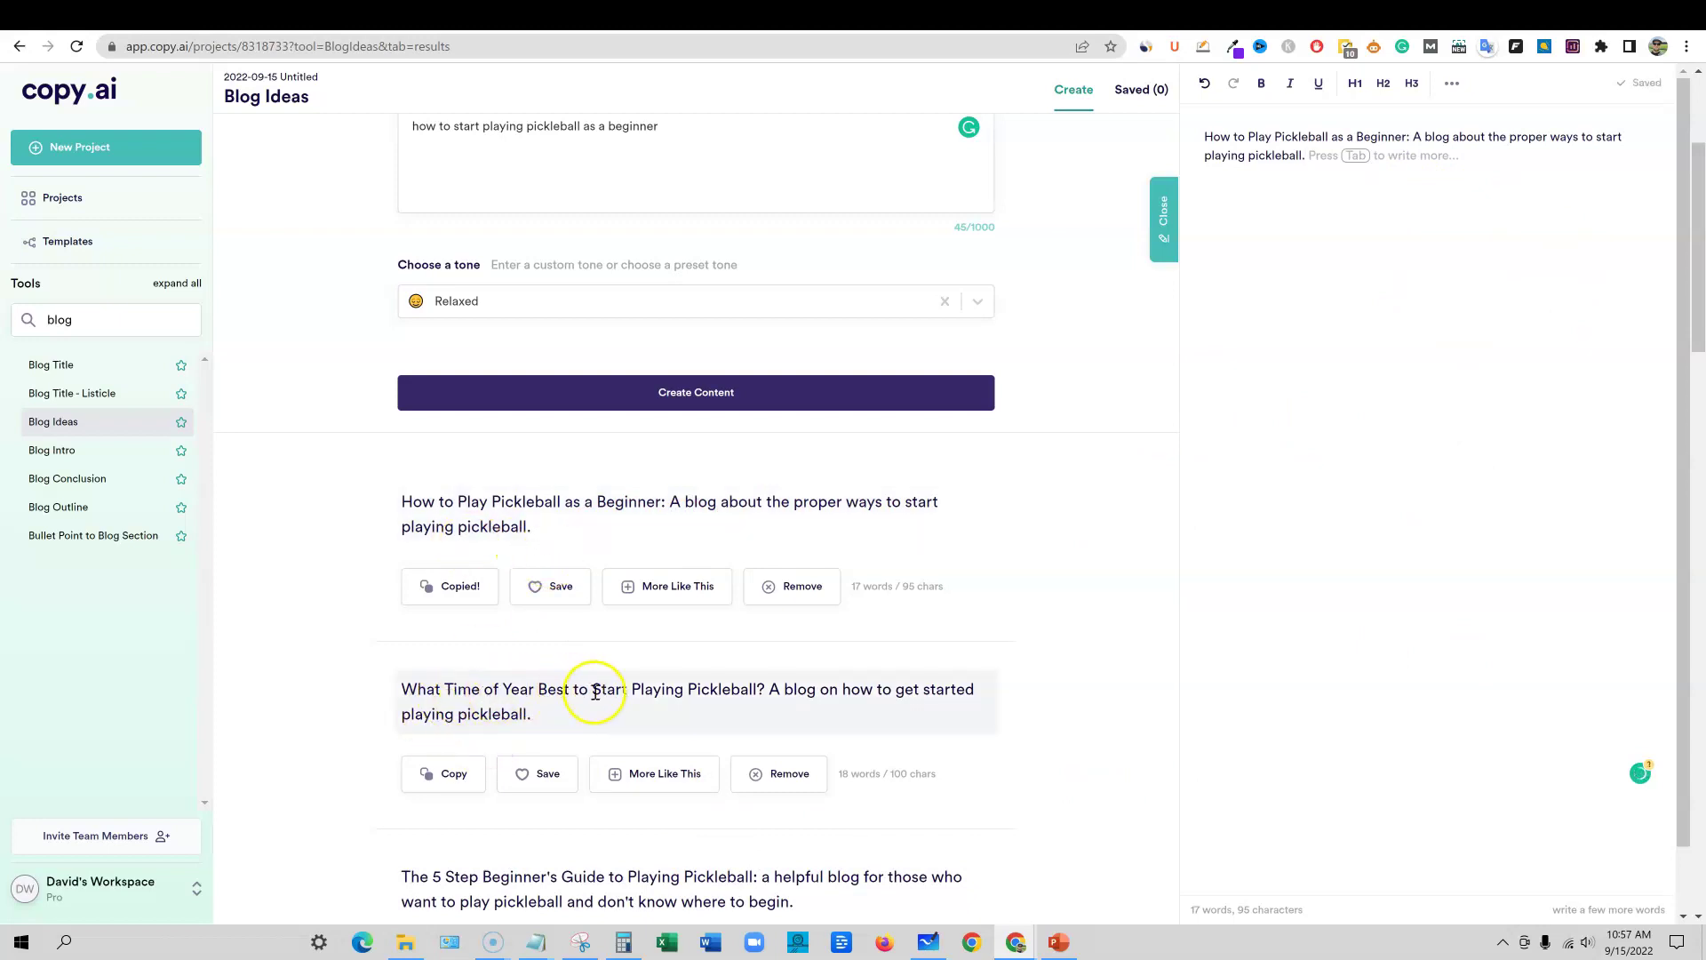
# - Add the "What Time of Year Best to Start Playing Pickleball?" and "The 5 Step Beginner's Guide to Playing Pickleball" ideas to the document, below the first one
pyautogui.click(447, 771)
pyautogui.click(1262, 214)
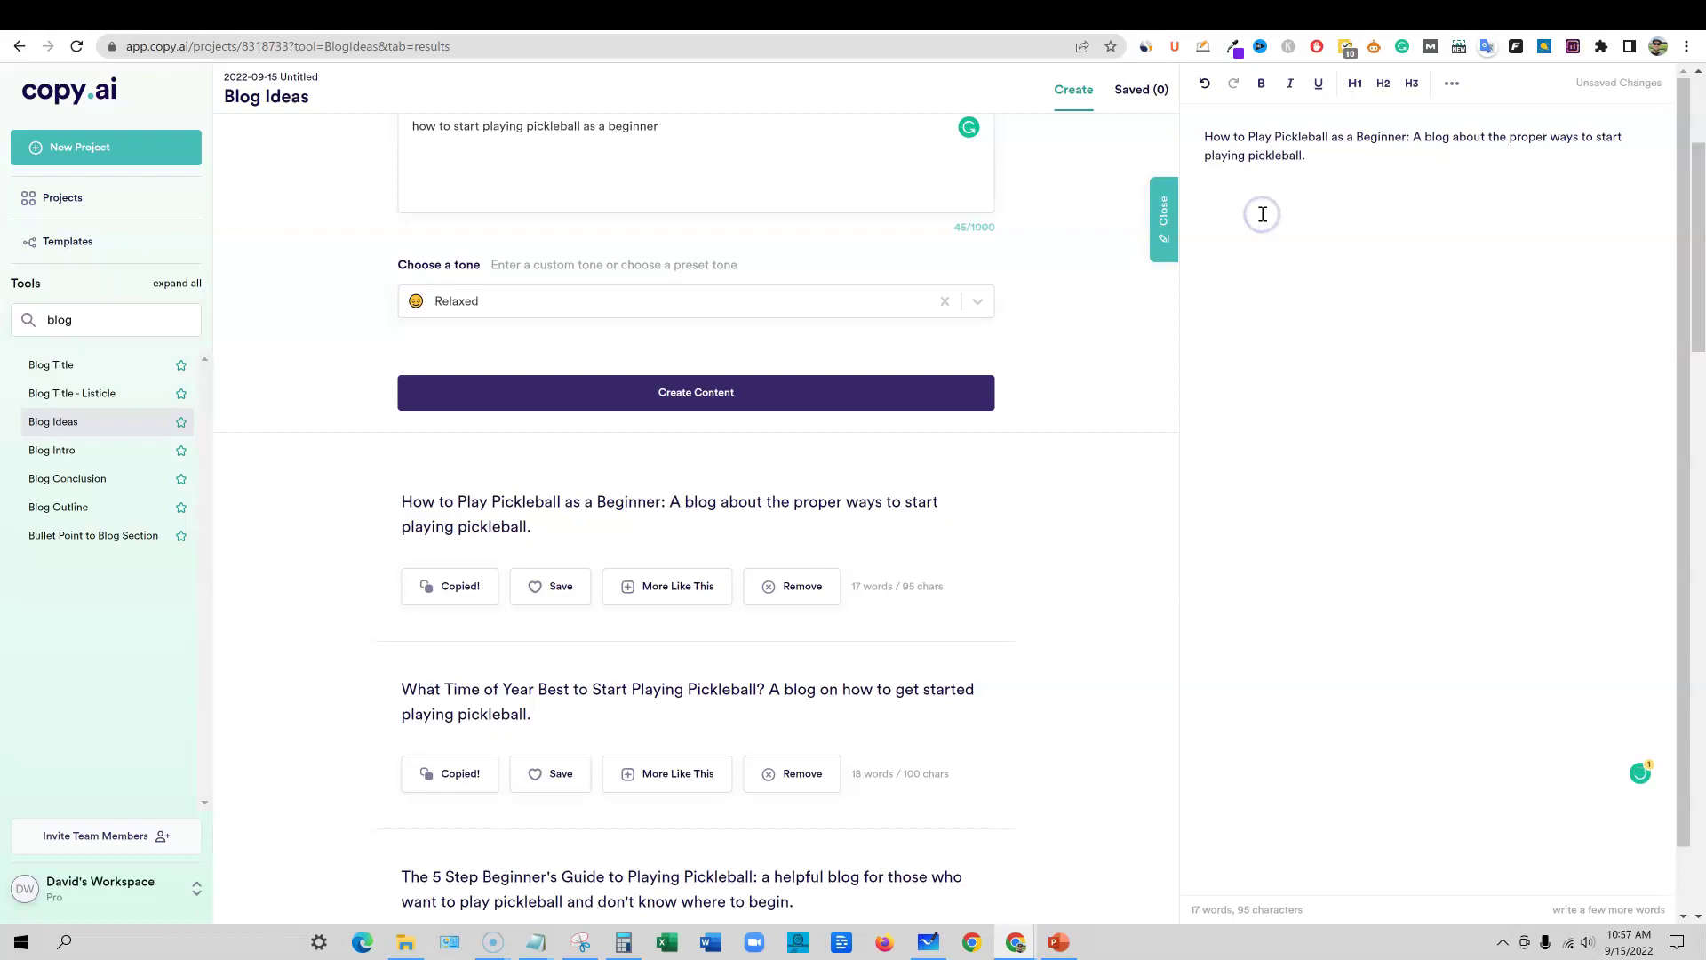
pyautogui.hotkey('ctrl', 'v')
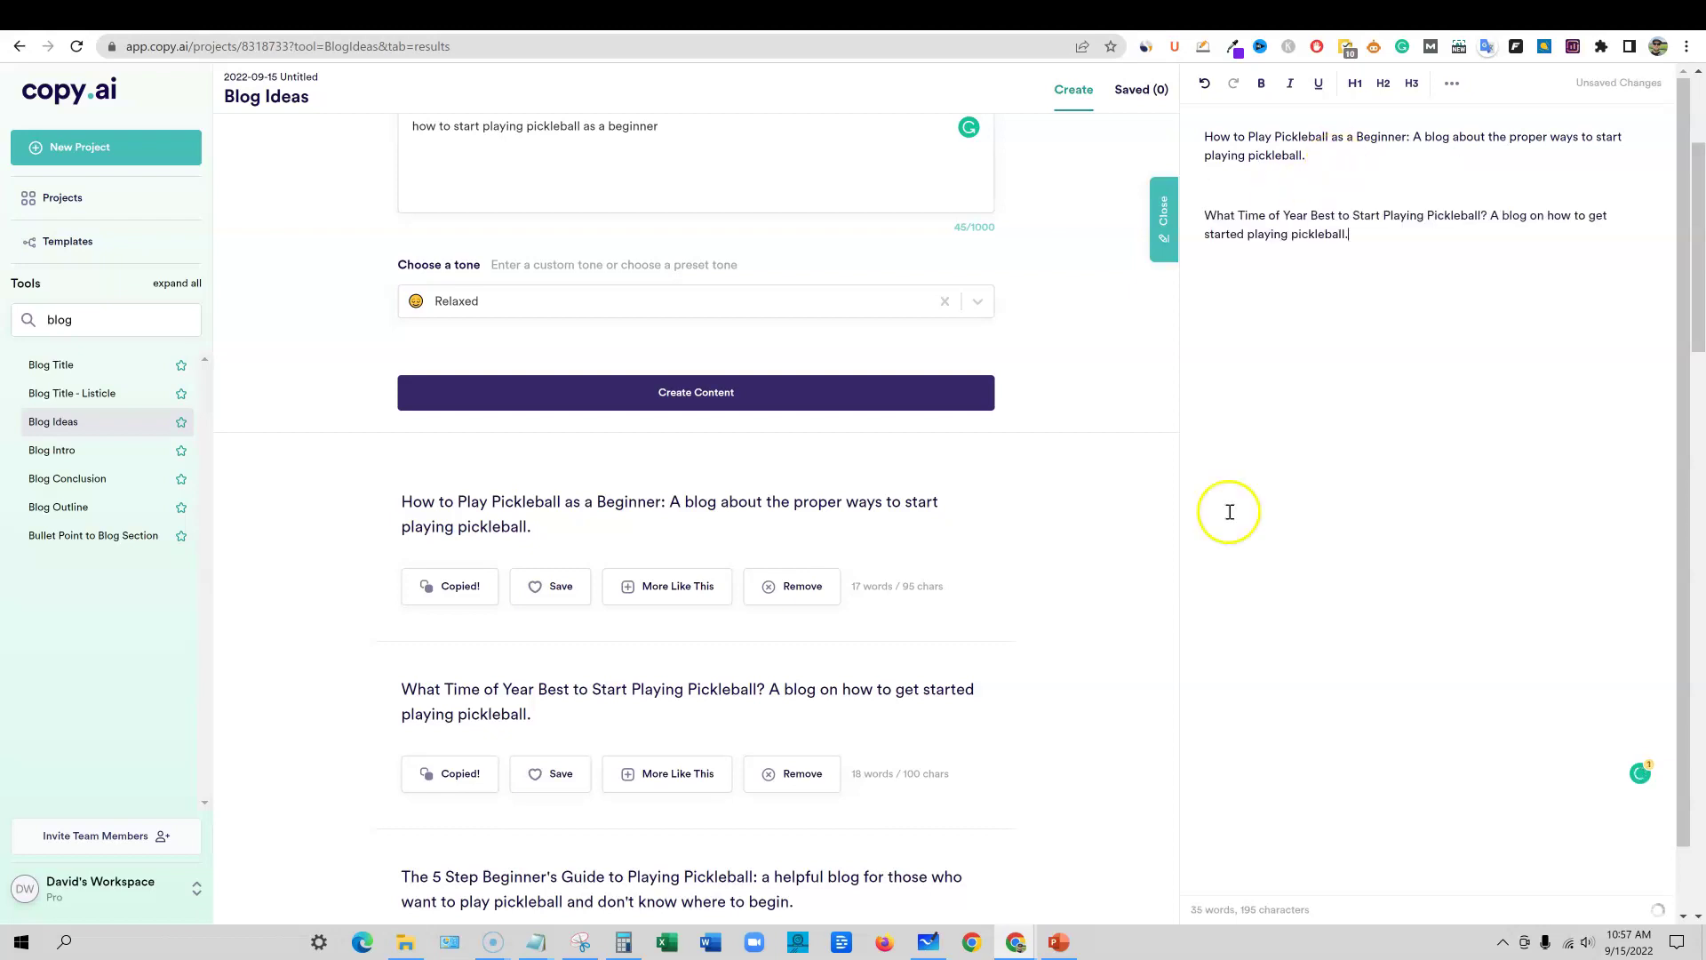
pyautogui.scroll(-4, 578, 587)
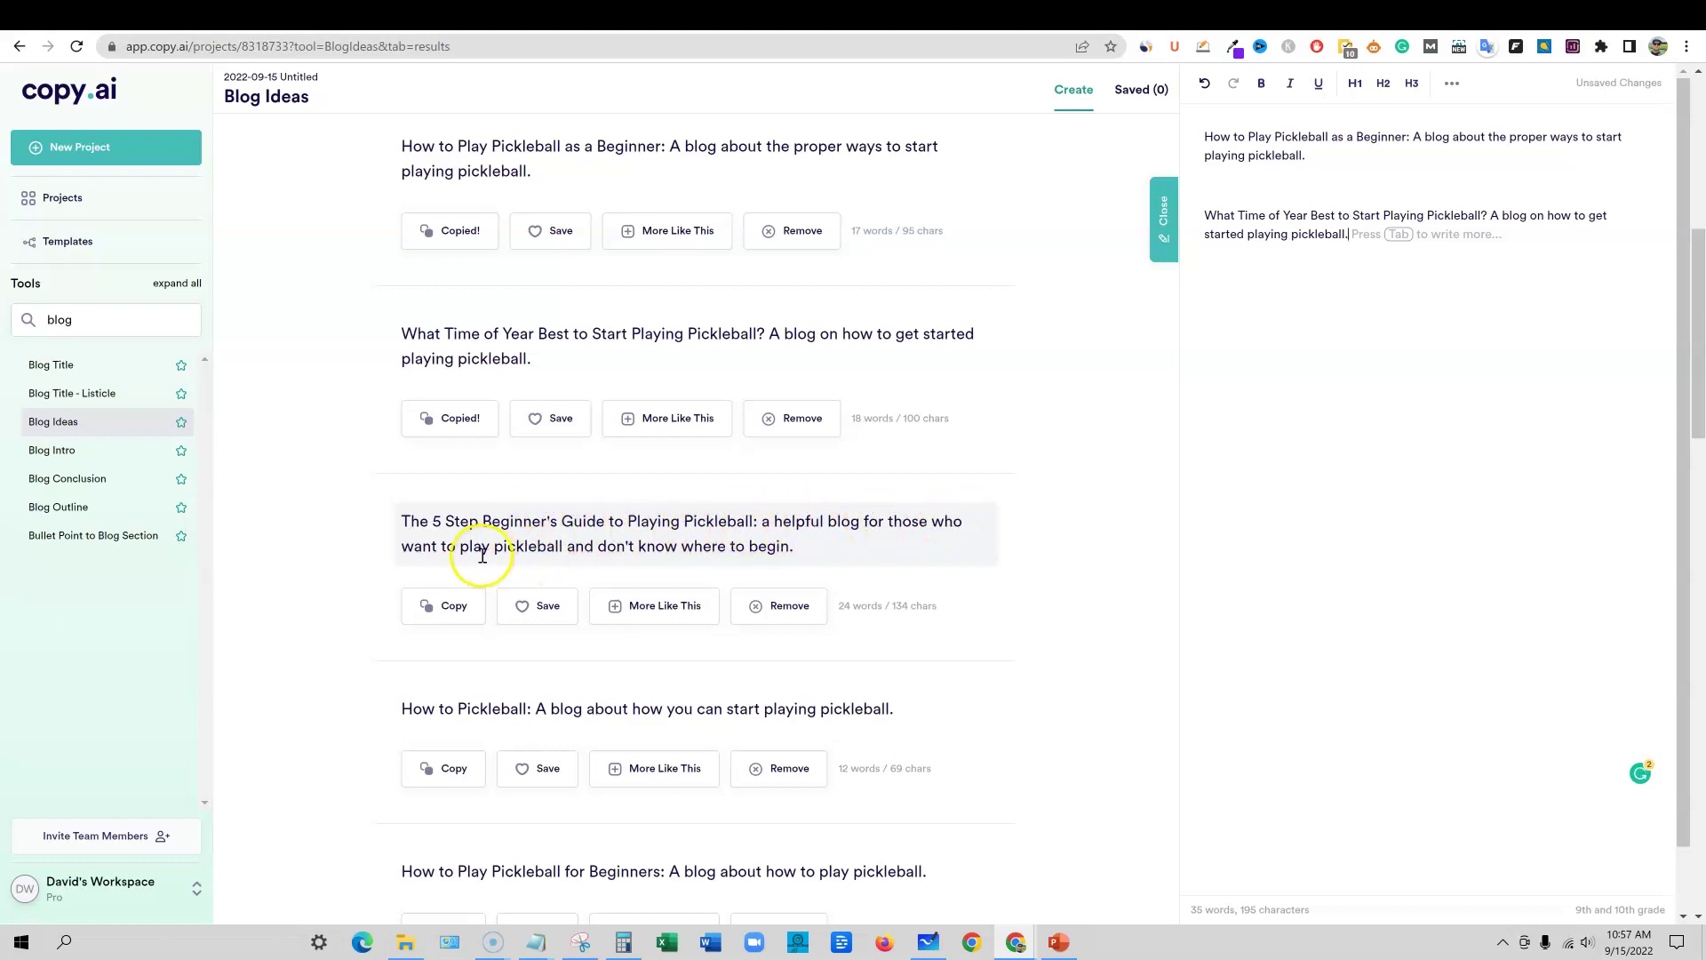
pyautogui.click(449, 605)
pyautogui.scroll(3, 1037, 583)
pyautogui.click(1495, 239)
pyautogui.hotkey('ctrl', 'v')
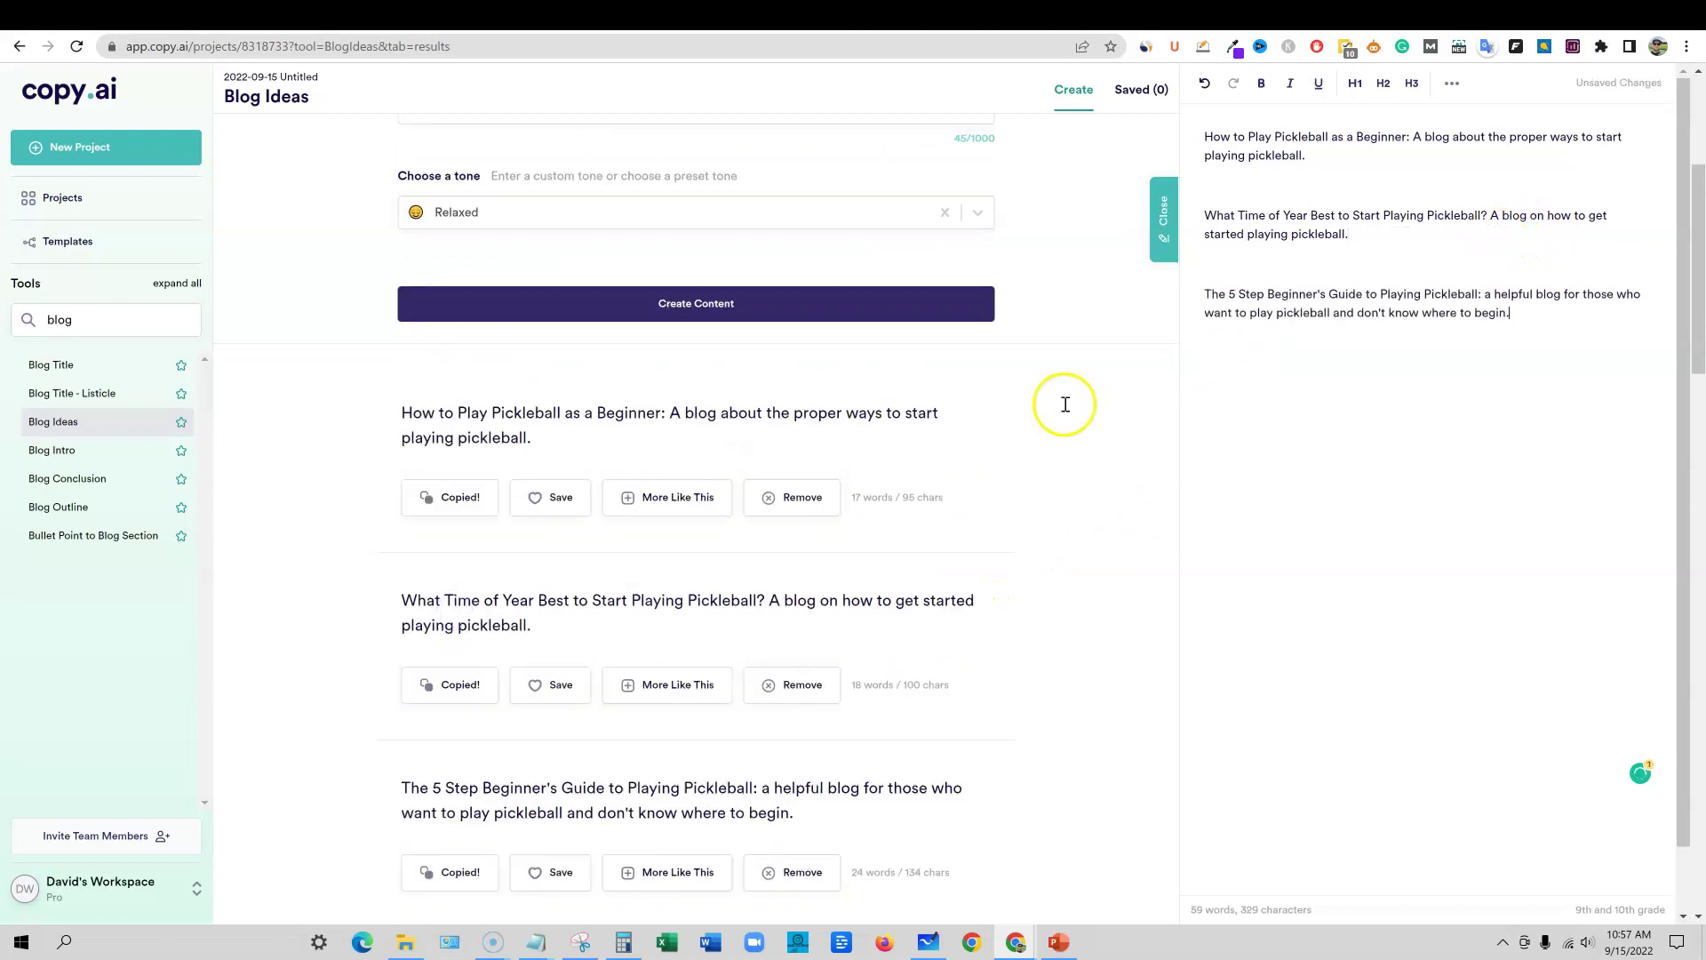
# - View the Blog Intro and Blog Outline tools, and check the keyword rankings slide in PowerPoint before returning to Copy.ai
pyautogui.scroll(5, 635, 738)
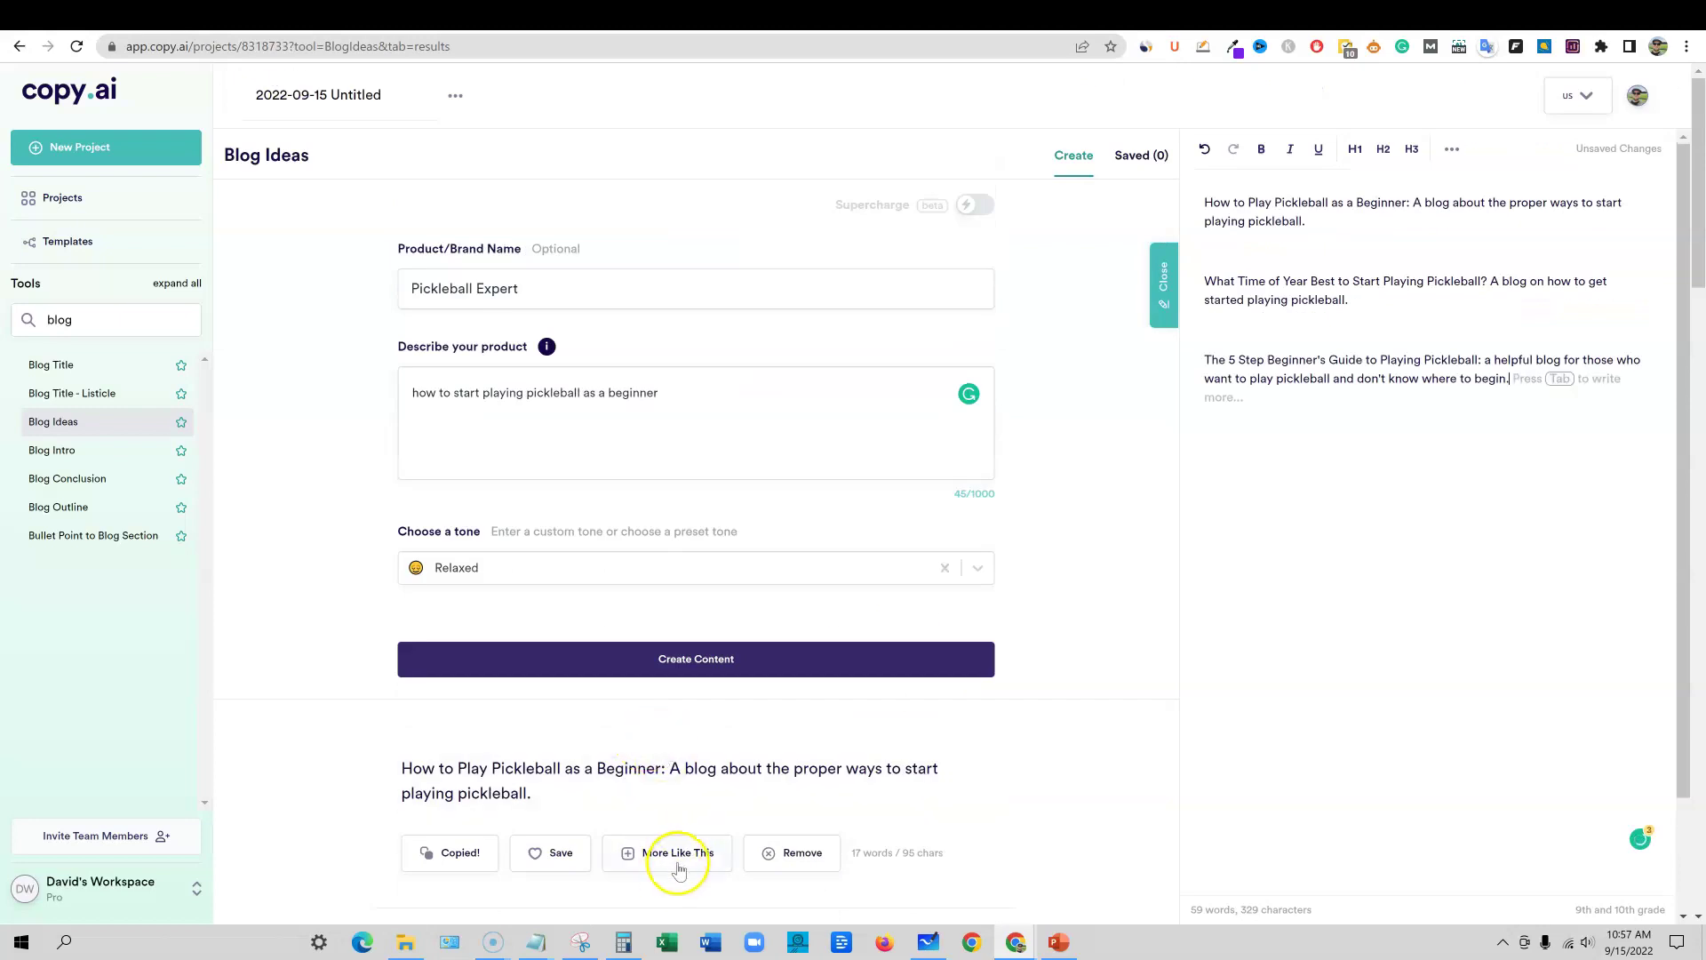
pyautogui.scroll(-3, 702, 854)
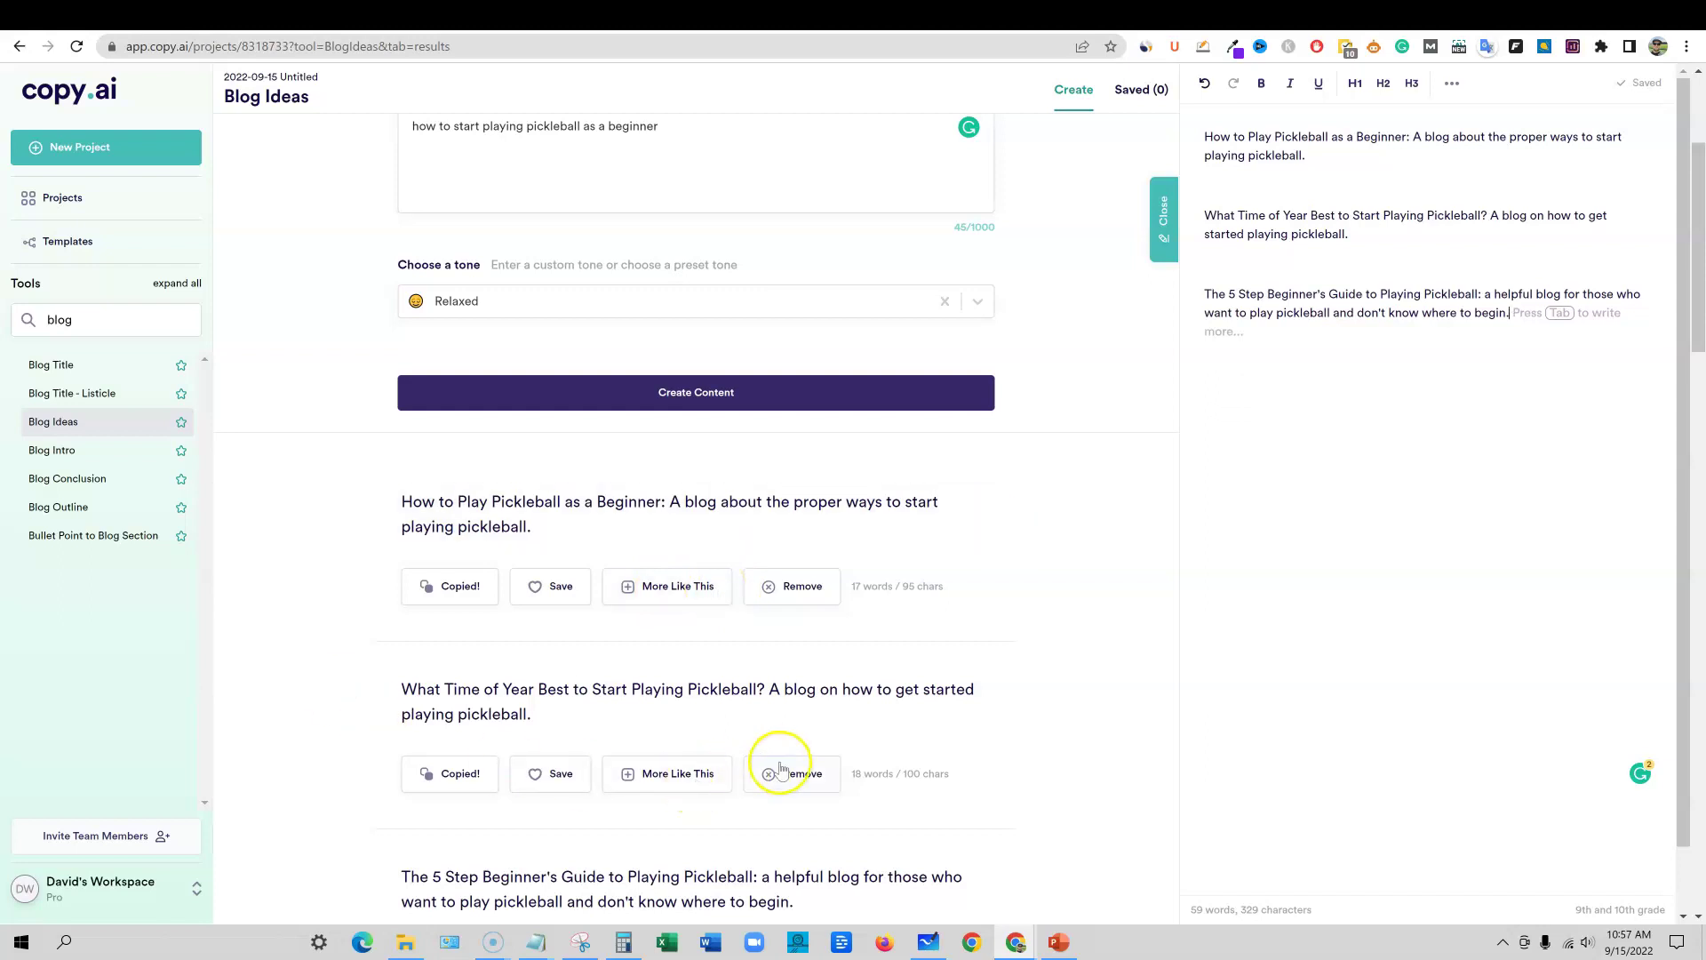
pyautogui.scroll(1, 781, 773)
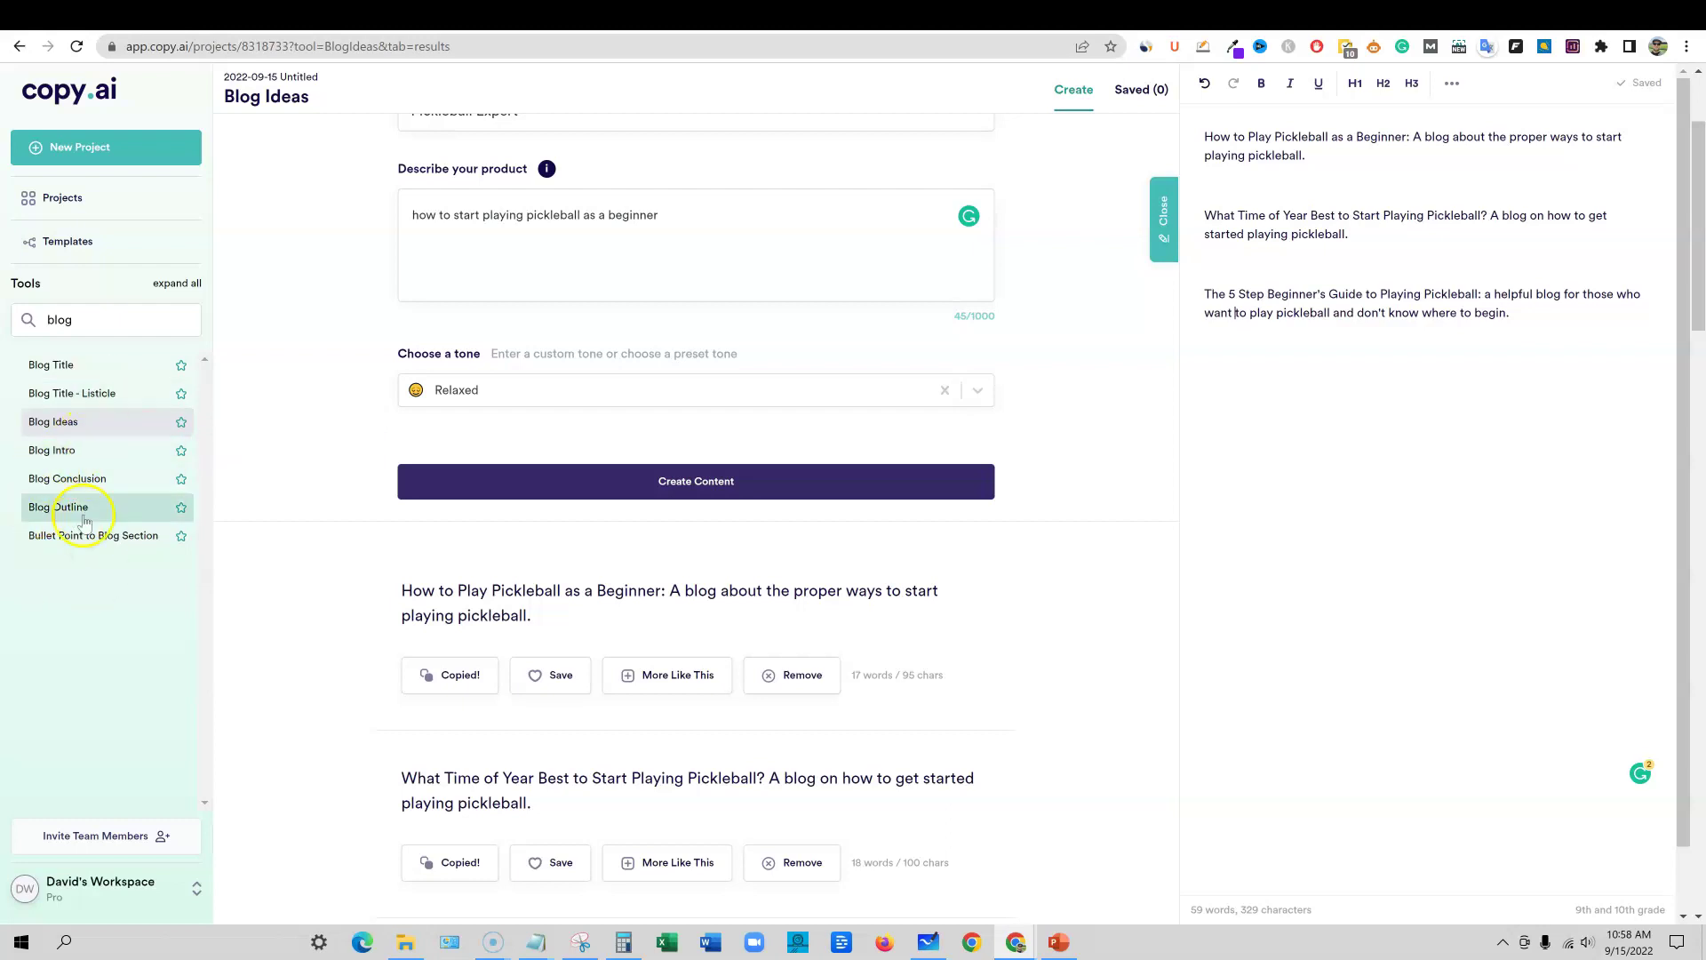
pyautogui.click(69, 450)
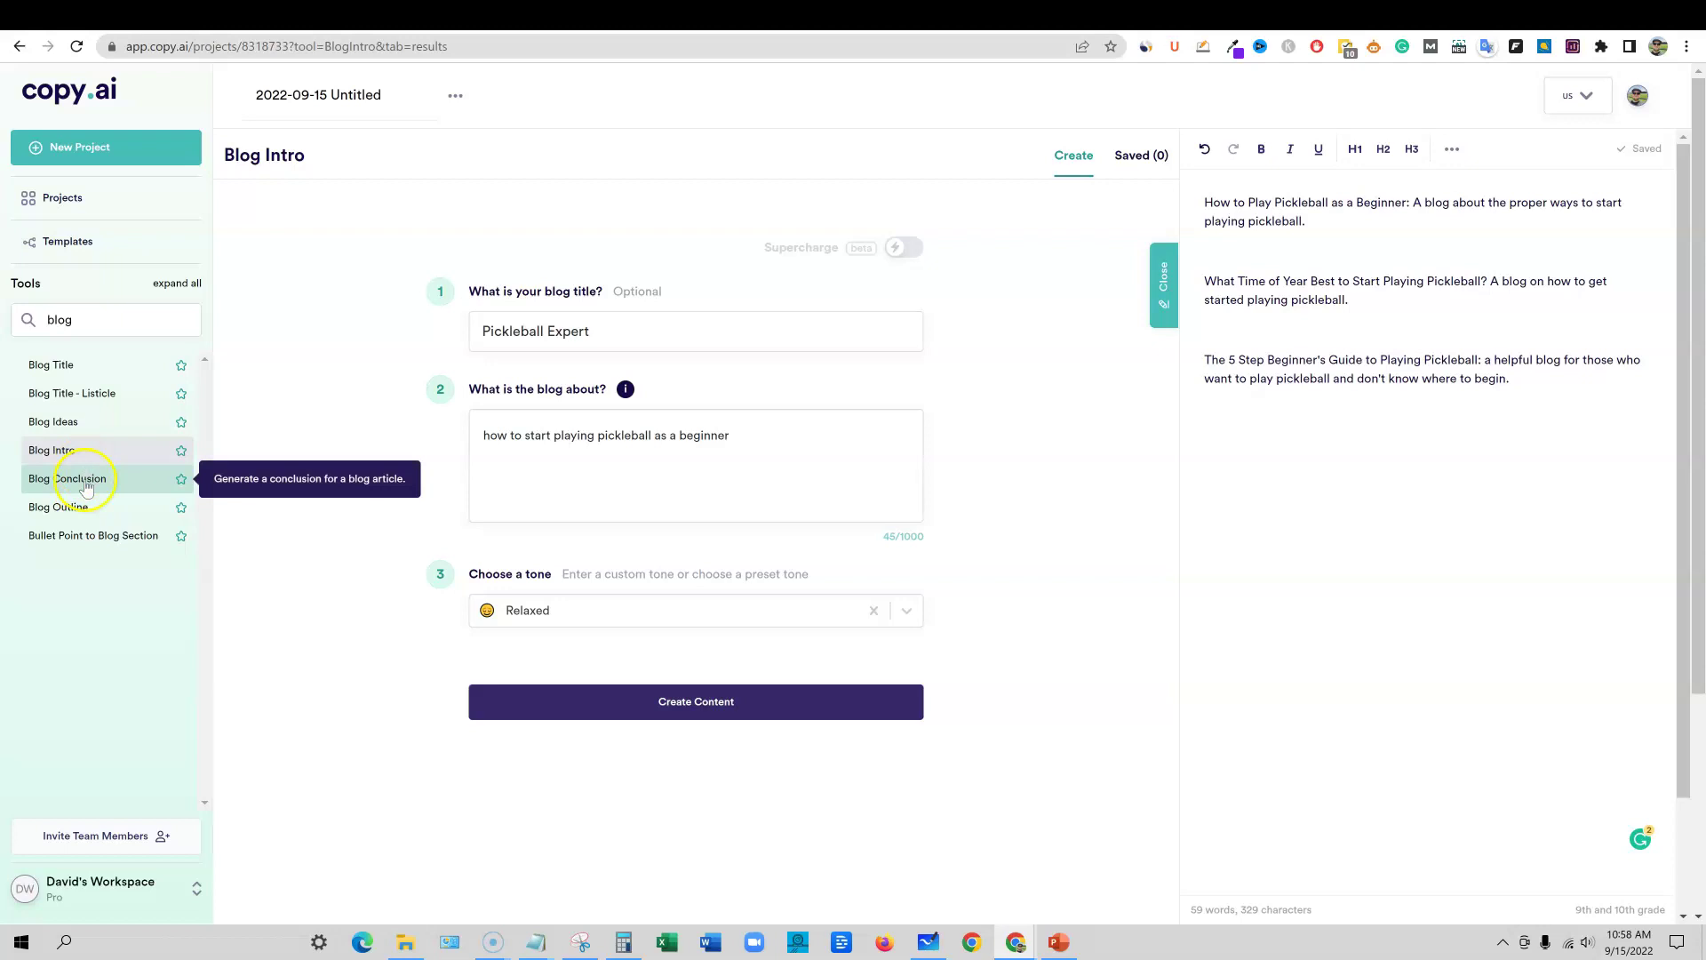
pyautogui.click(73, 508)
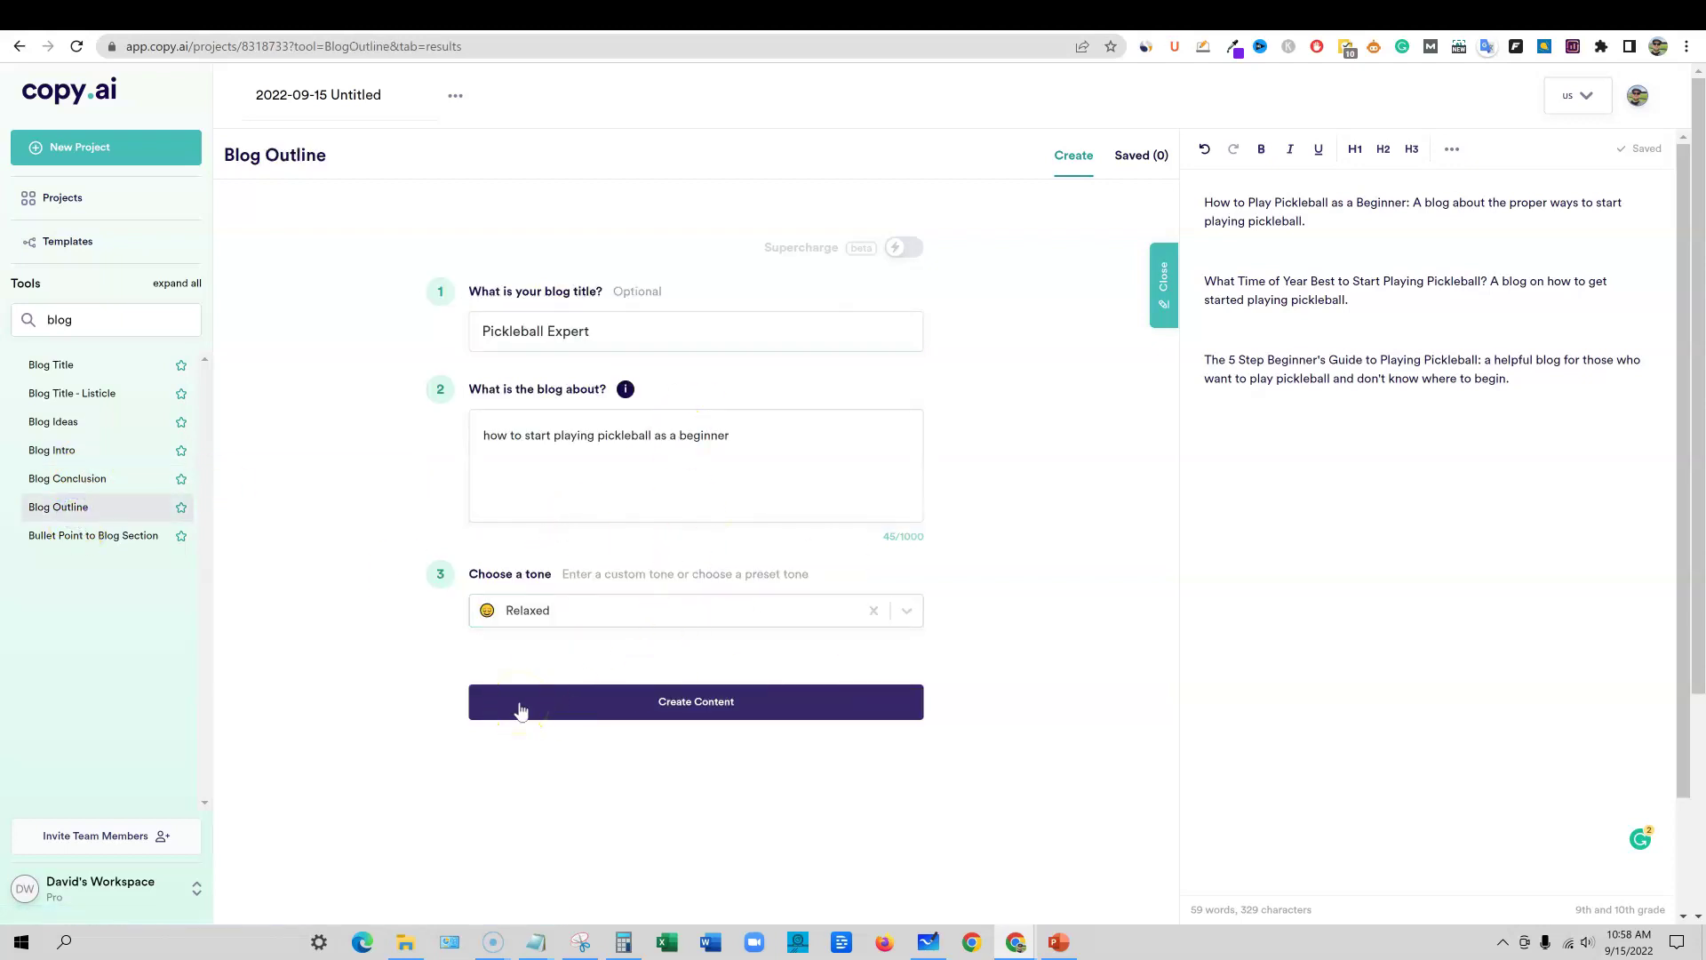
pyautogui.click(1059, 942)
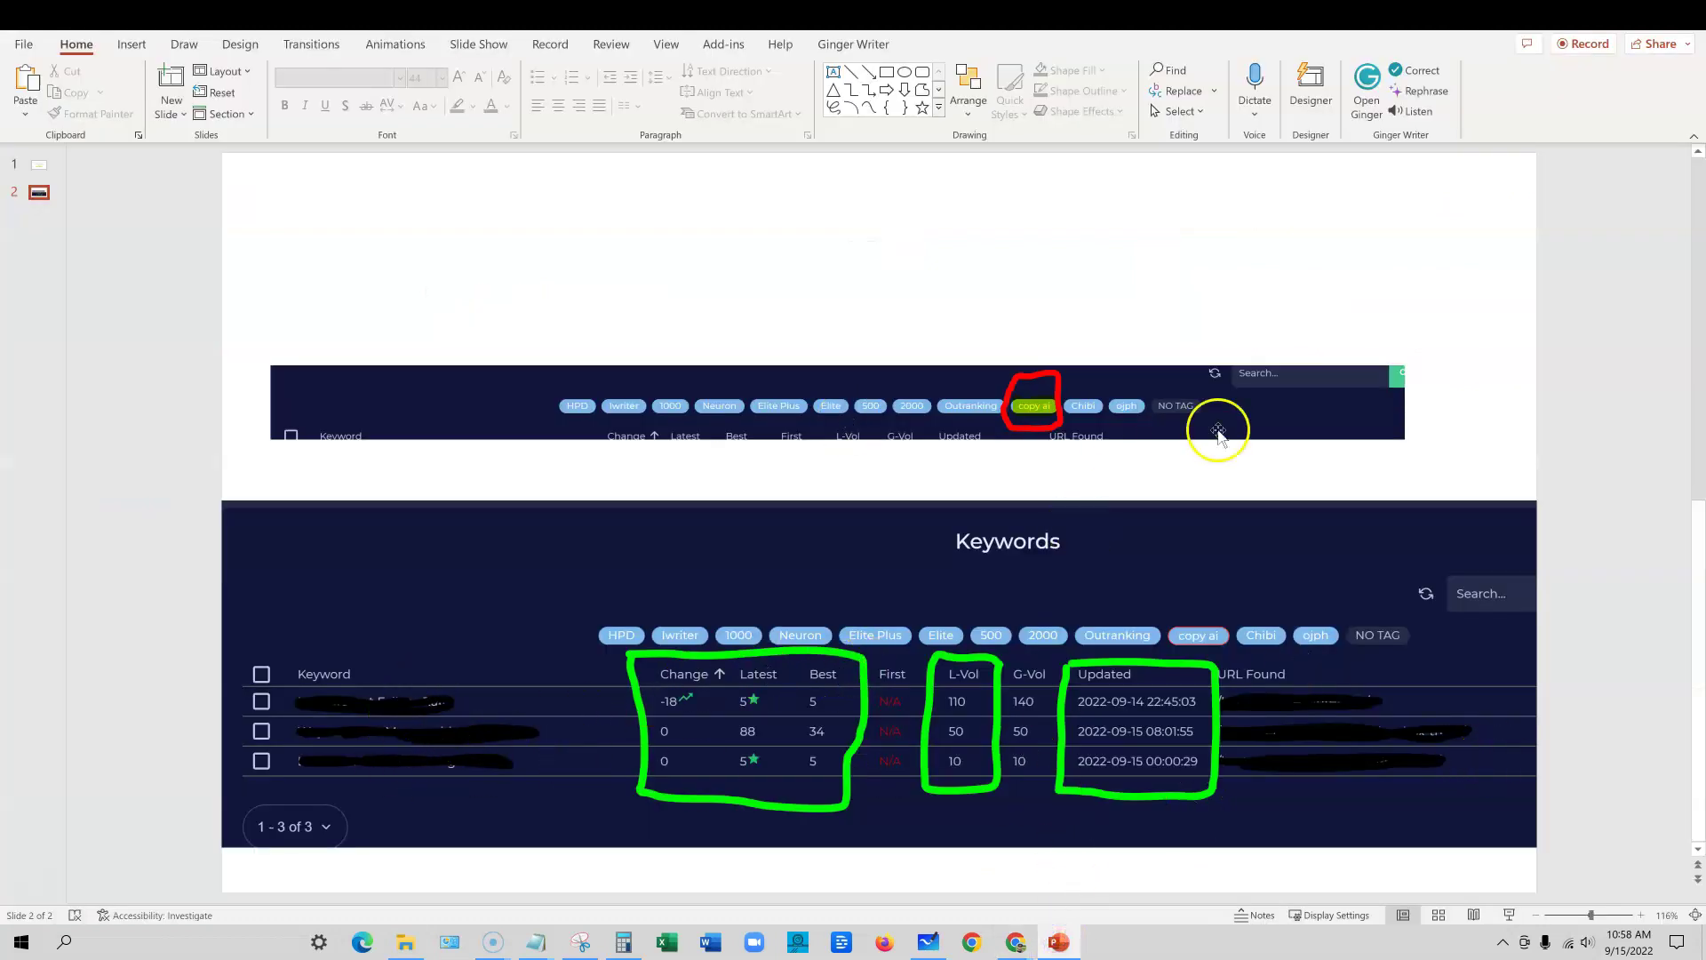
pyautogui.click(1610, 14)
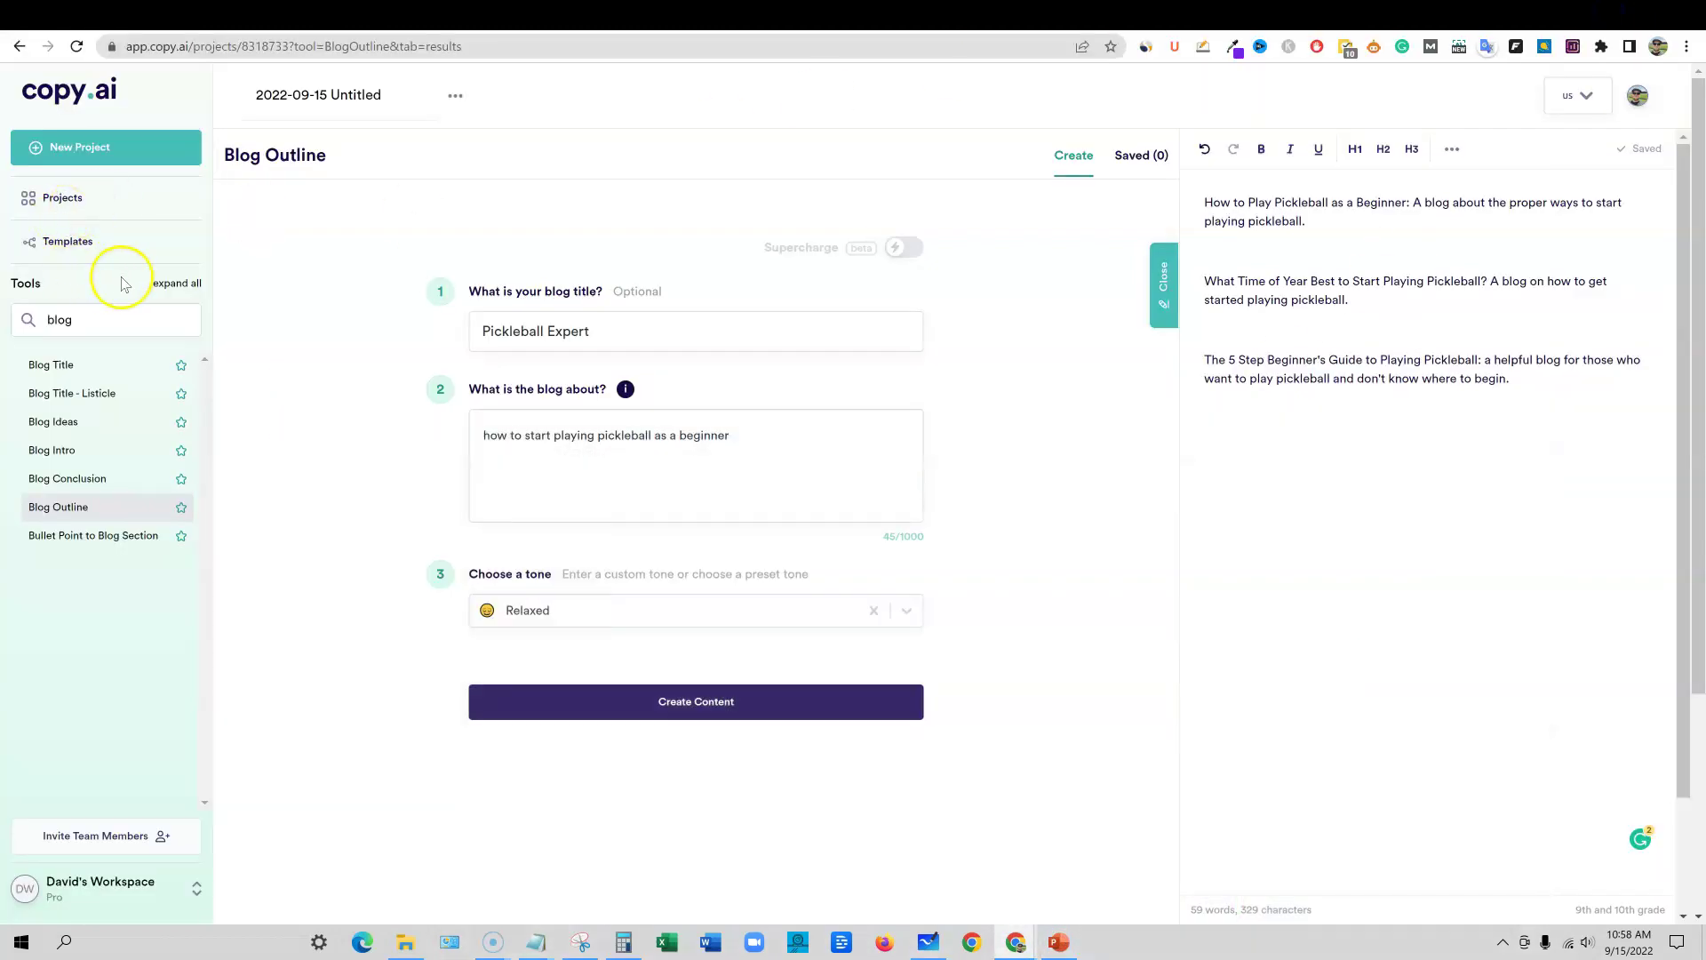
# - Start a Blog Post Wizard project titled "How to Play Pickleball as a Beginner: A blog about the proper ways to start playing pickleball."
pyautogui.click(70, 207)
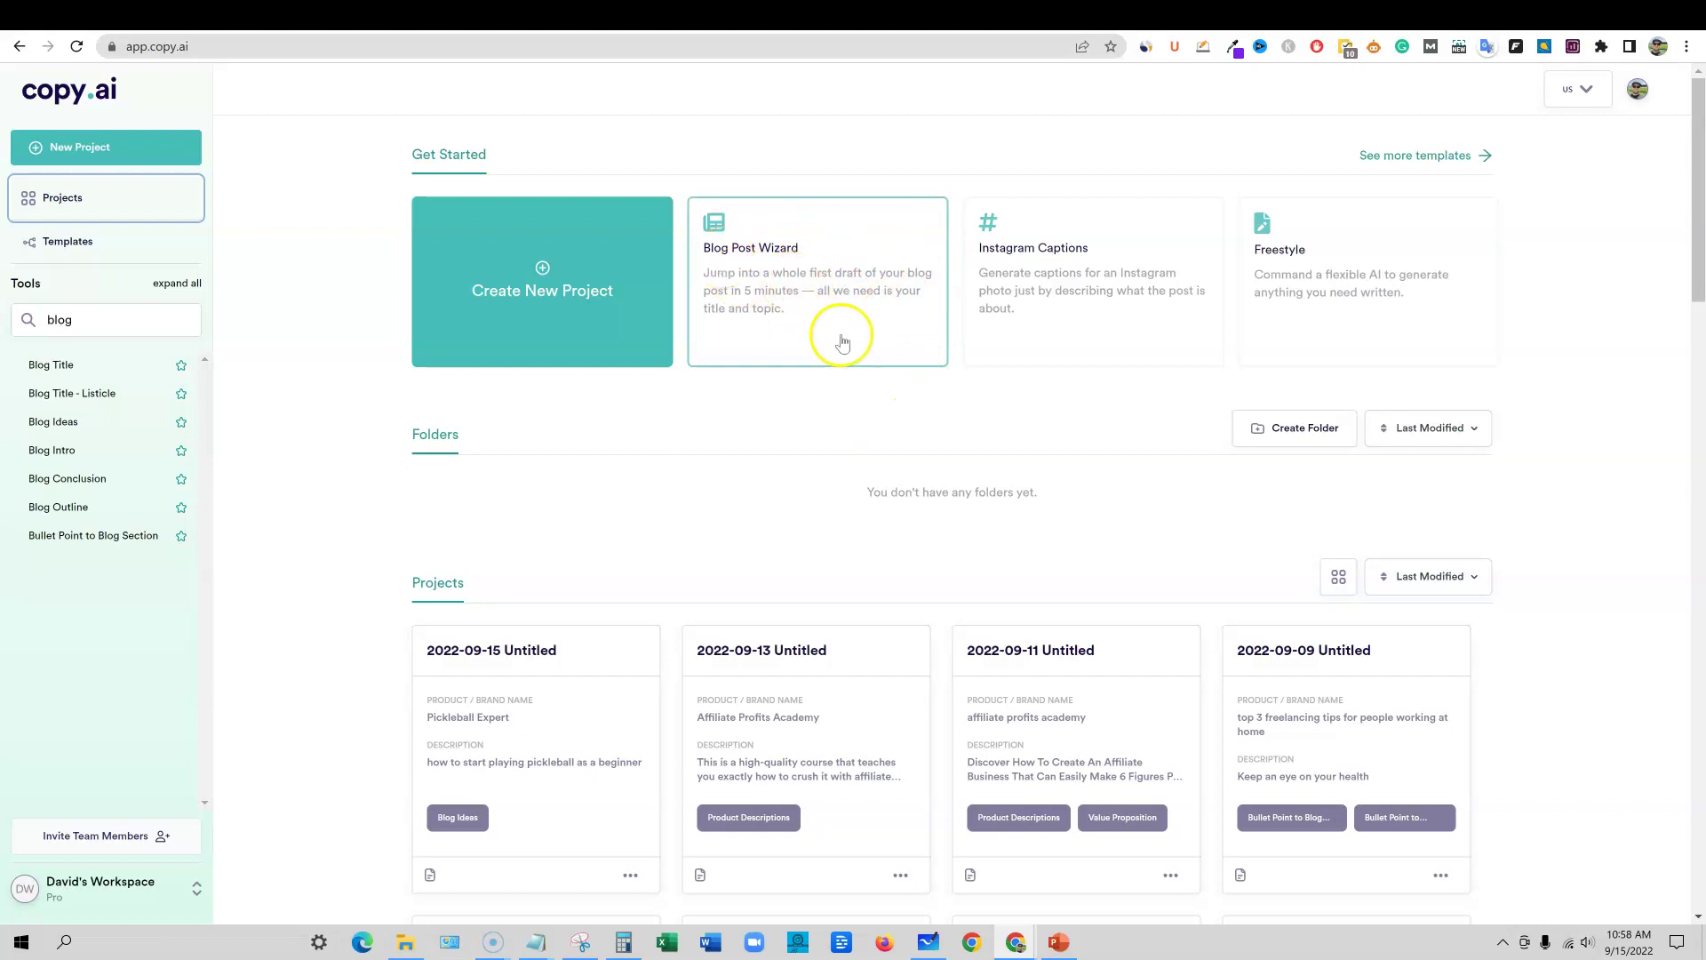
pyautogui.click(800, 286)
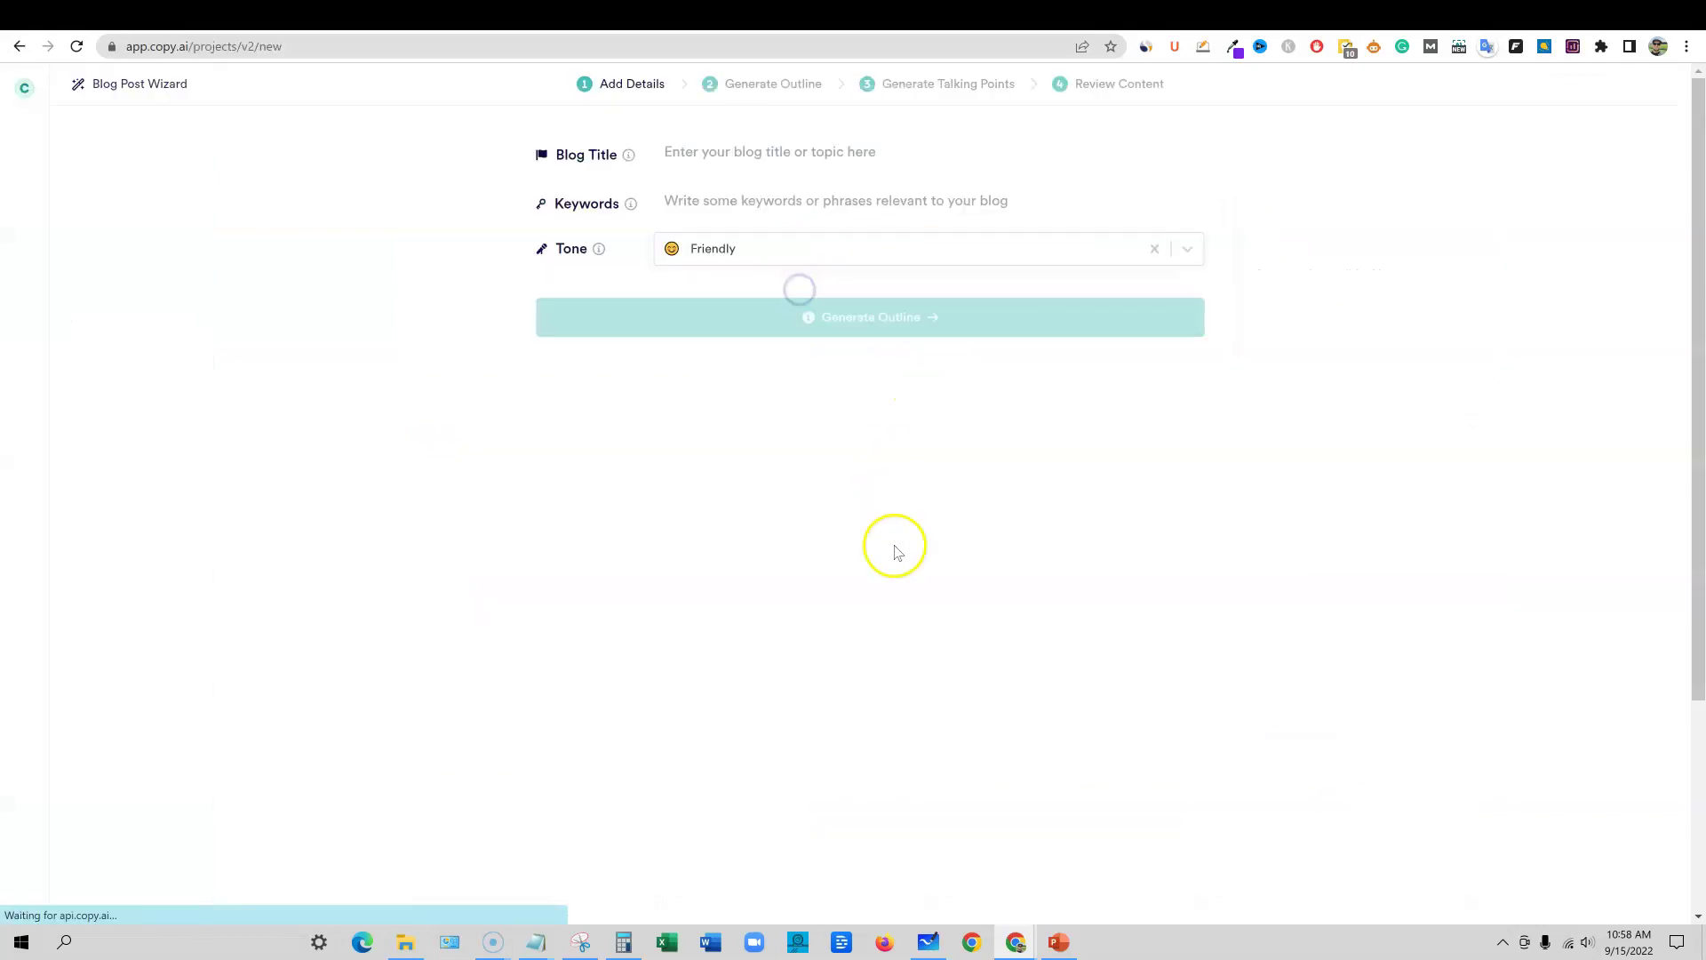
pyautogui.click(690, 157)
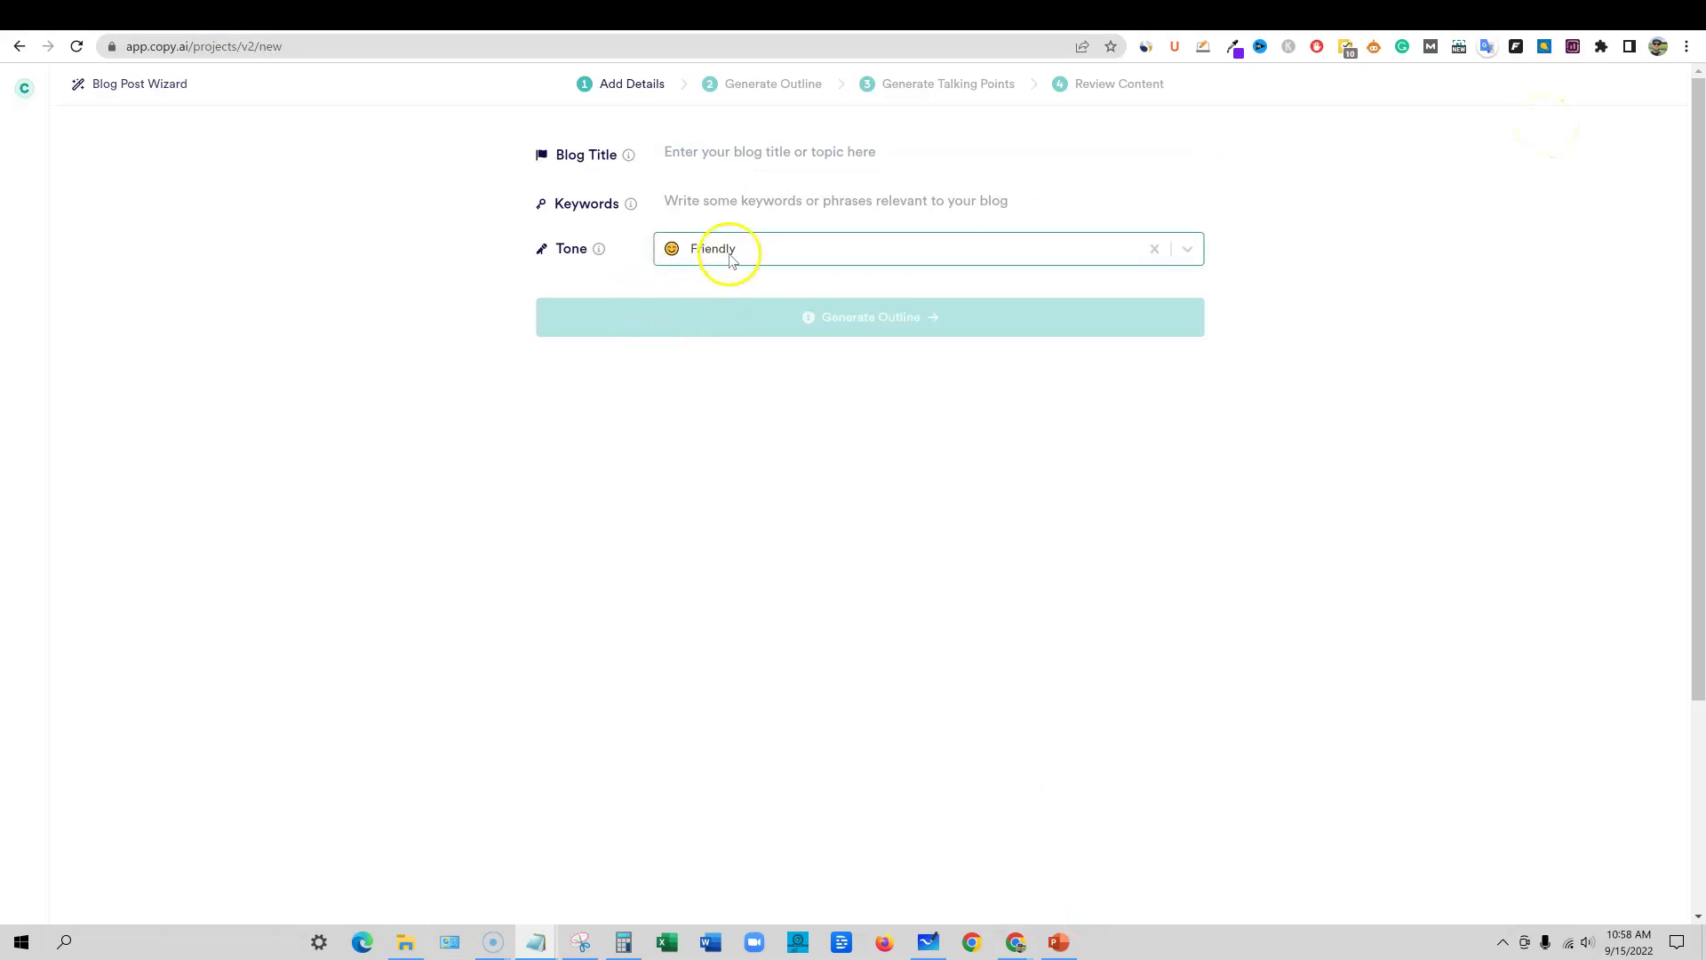
pyautogui.click(723, 152)
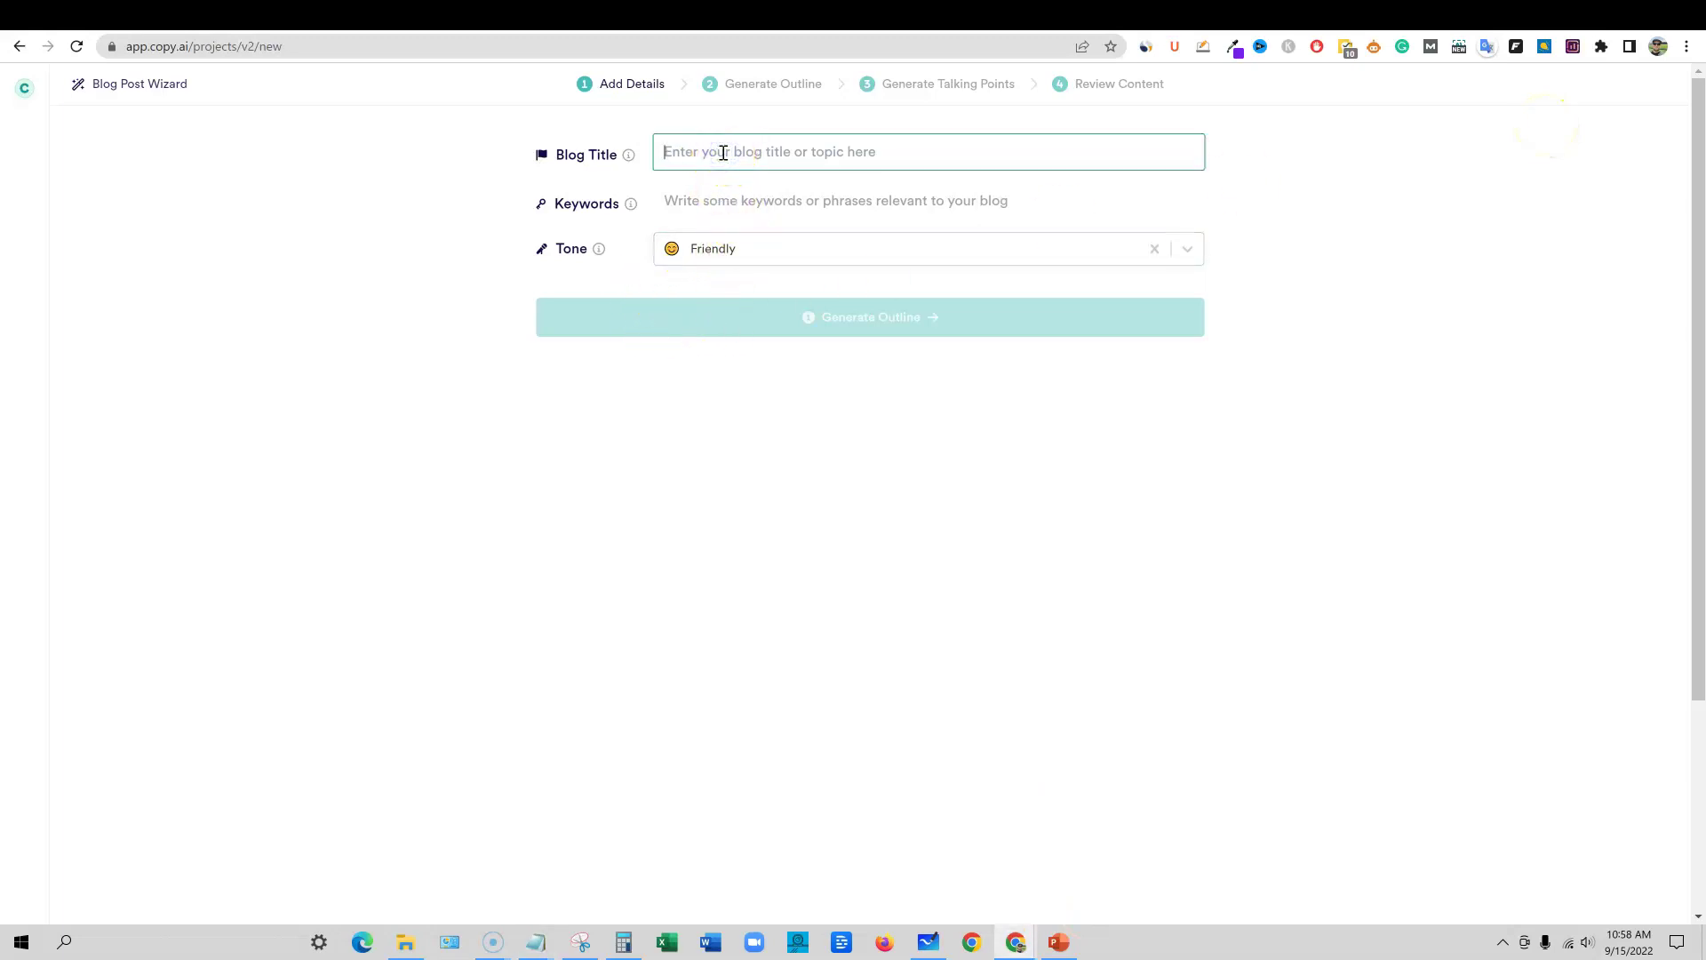
pyautogui.hotkey('ctrl', 'v')
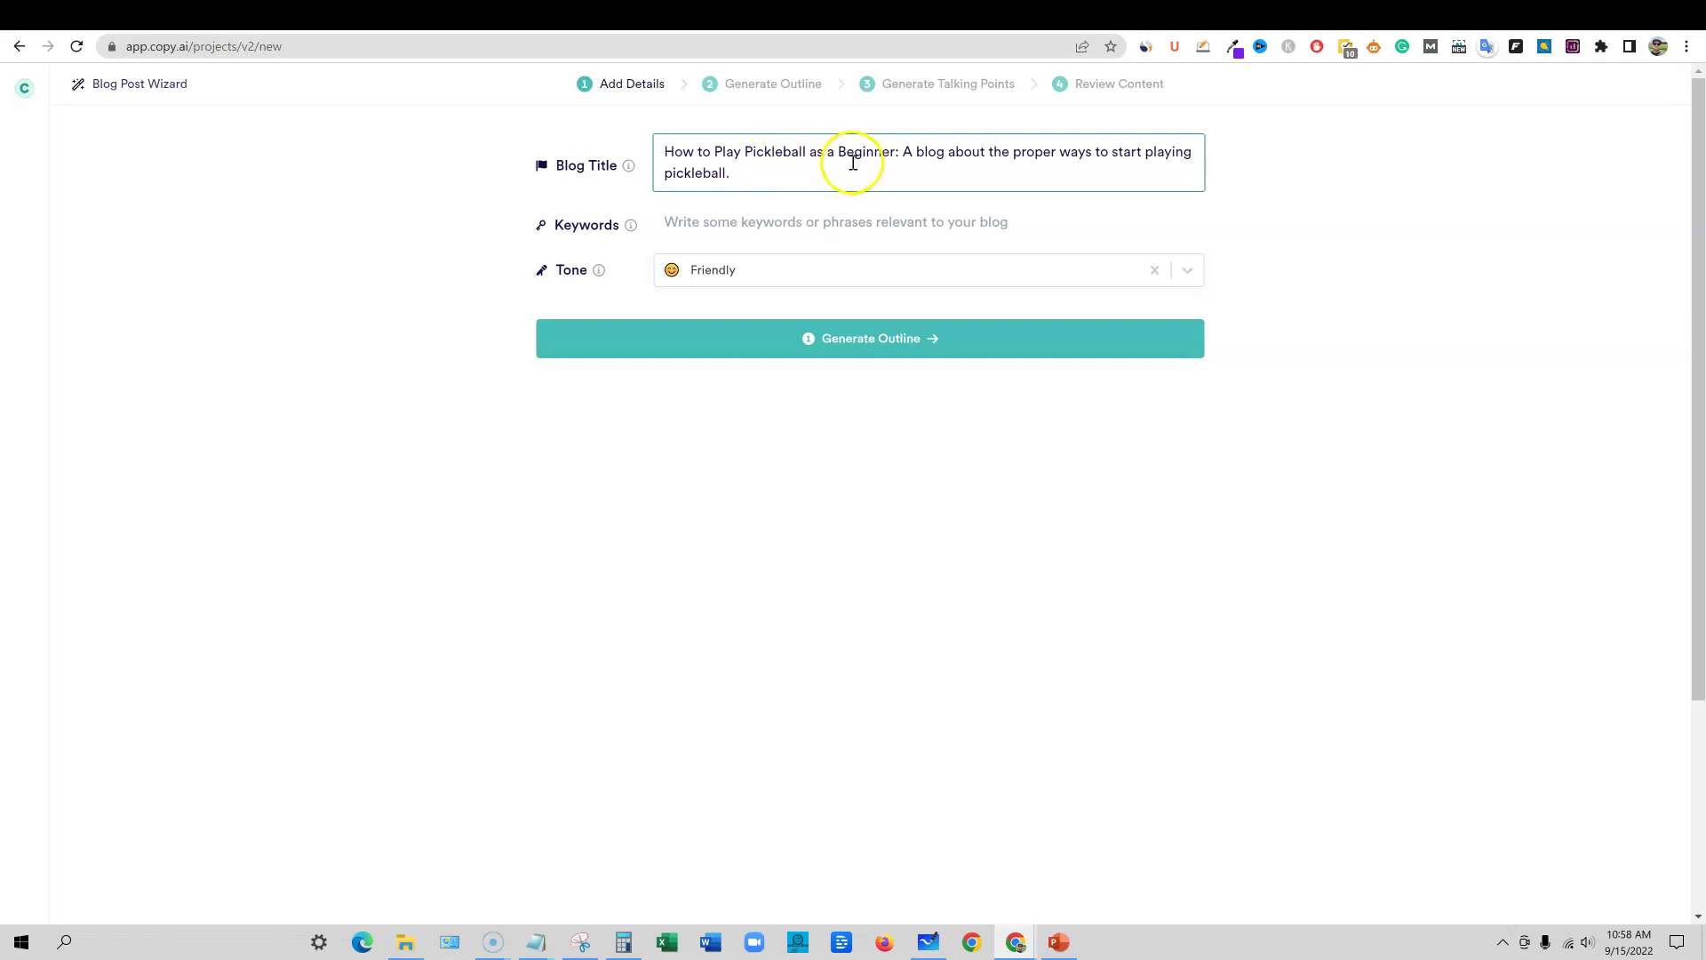
# - Enter the keywords "how to play pickleball, pickleball for beginners, pickleball guide", choose the Friendly tone and generate the outline
pyautogui.click(700, 224)
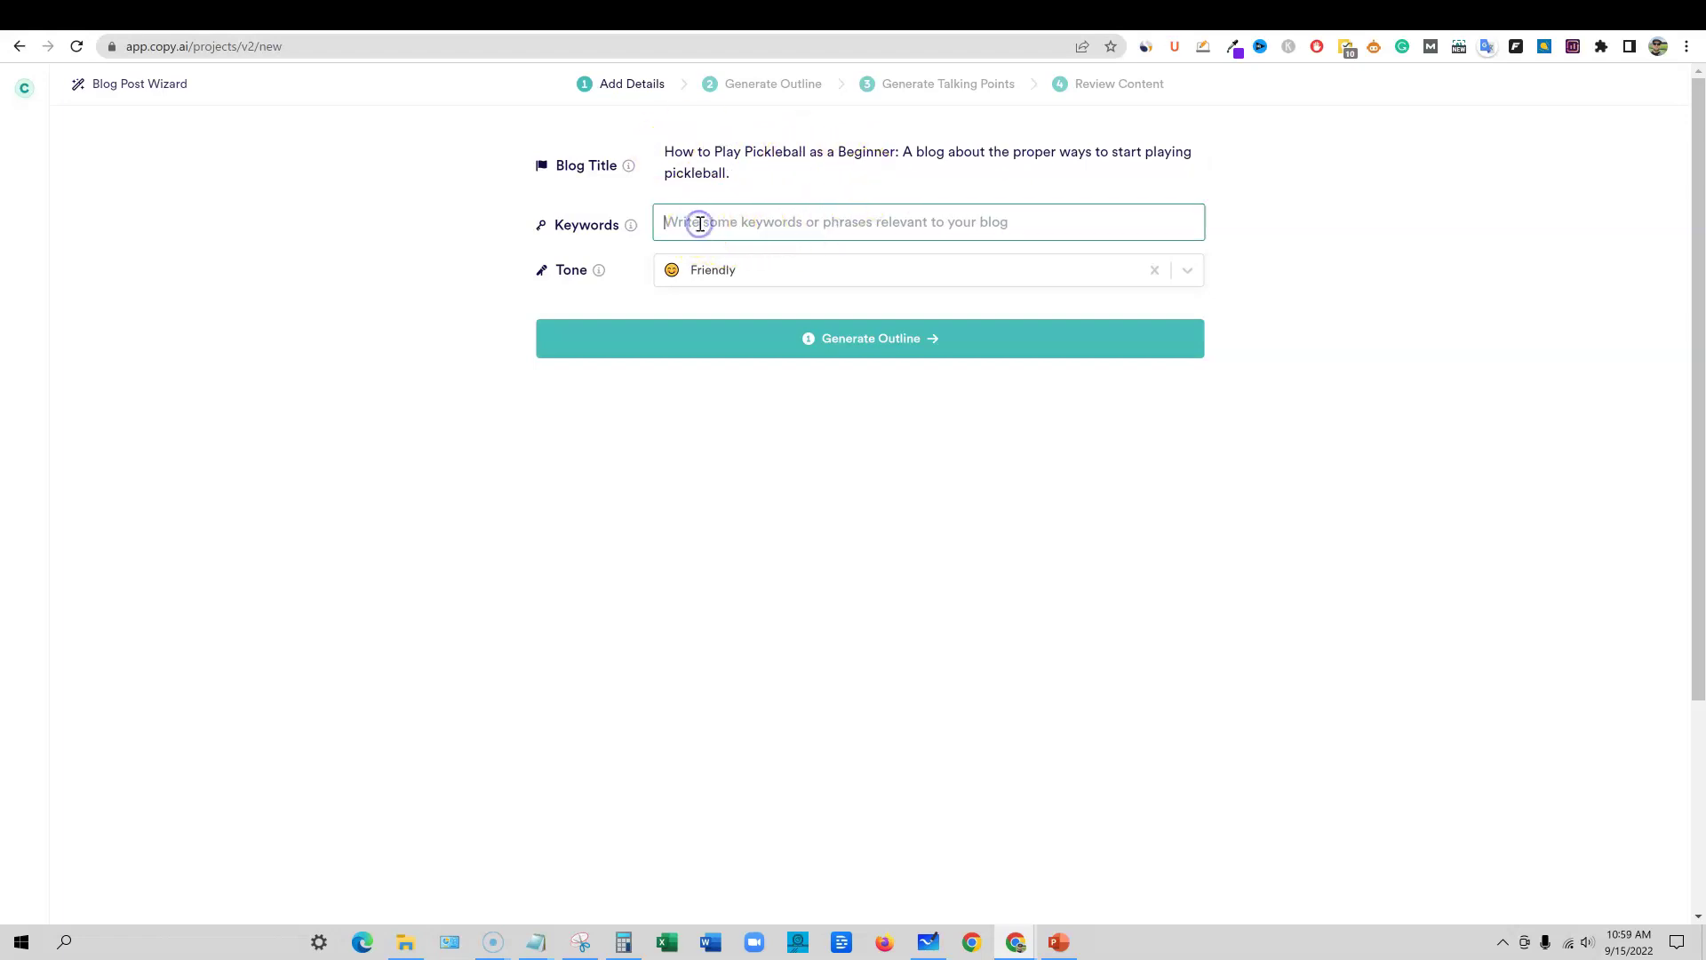
pyautogui.write('how')
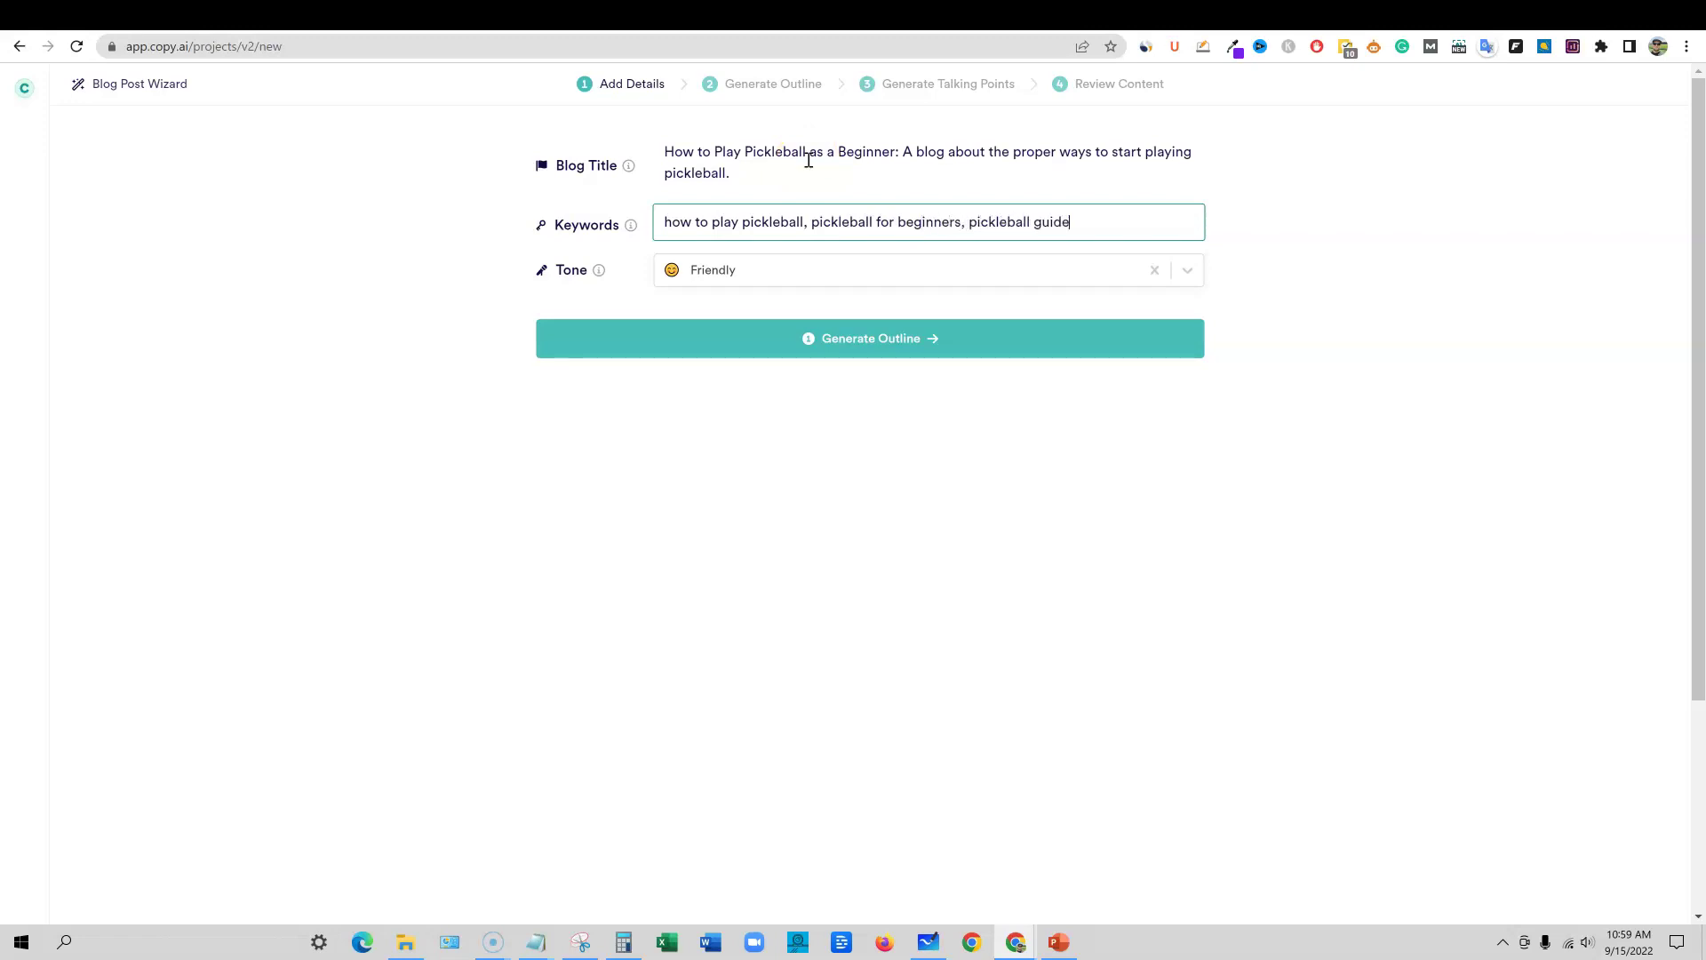
pyautogui.click(1187, 269)
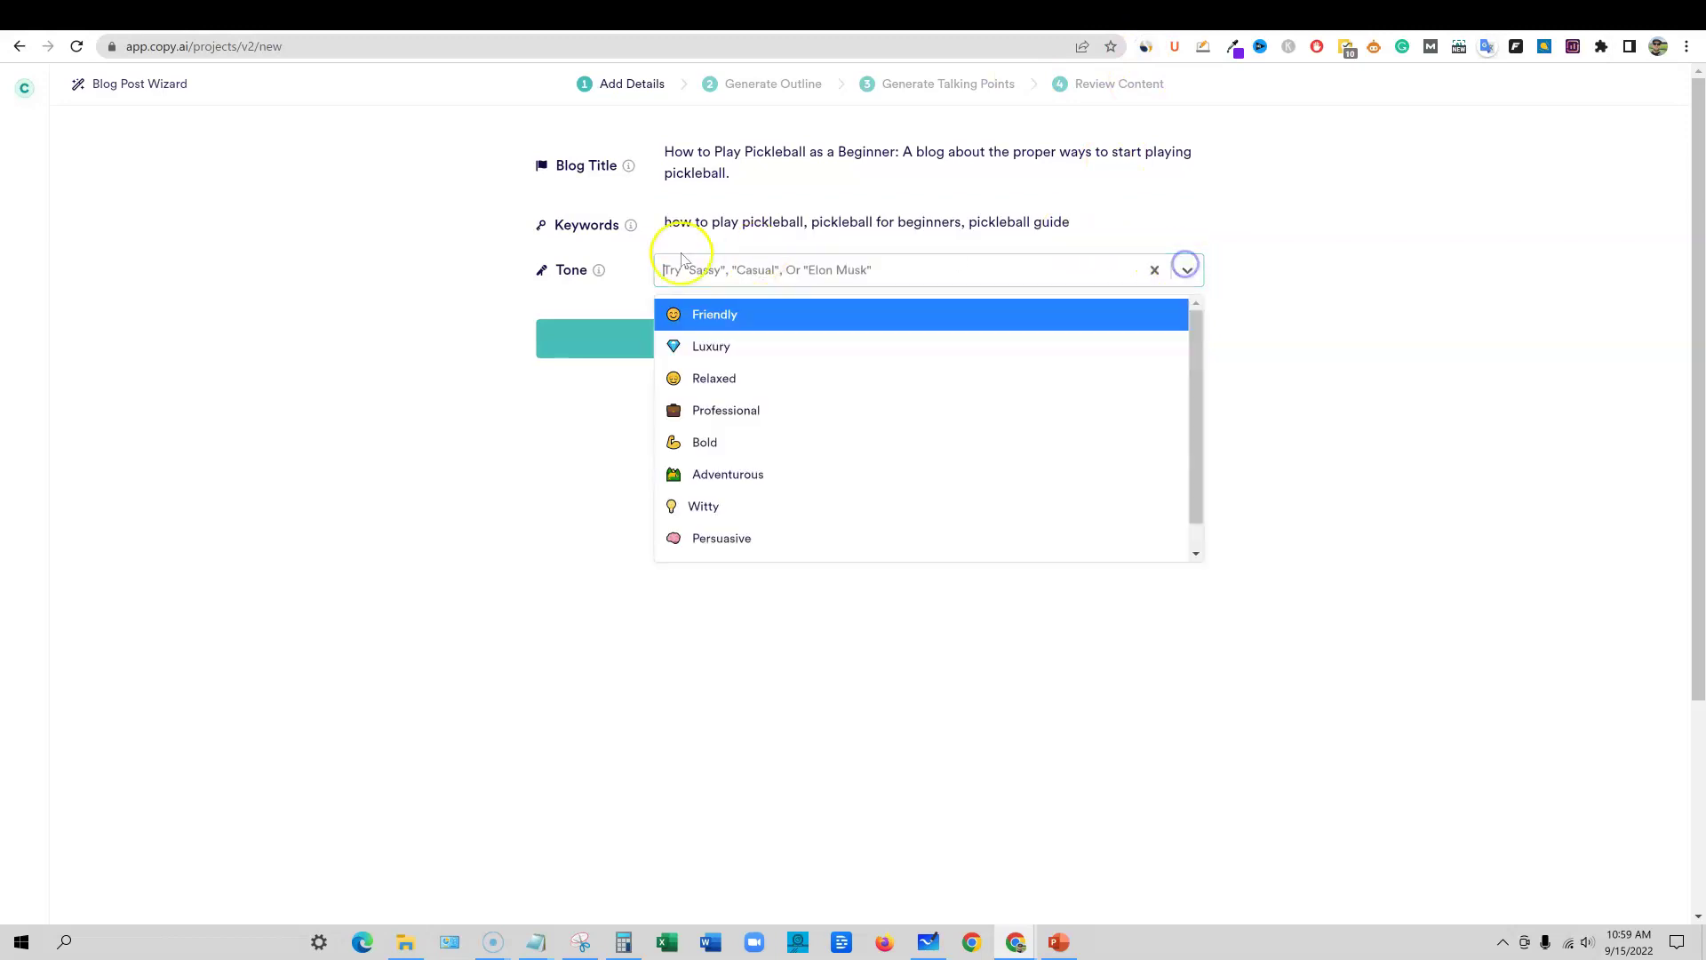
pyautogui.click(759, 324)
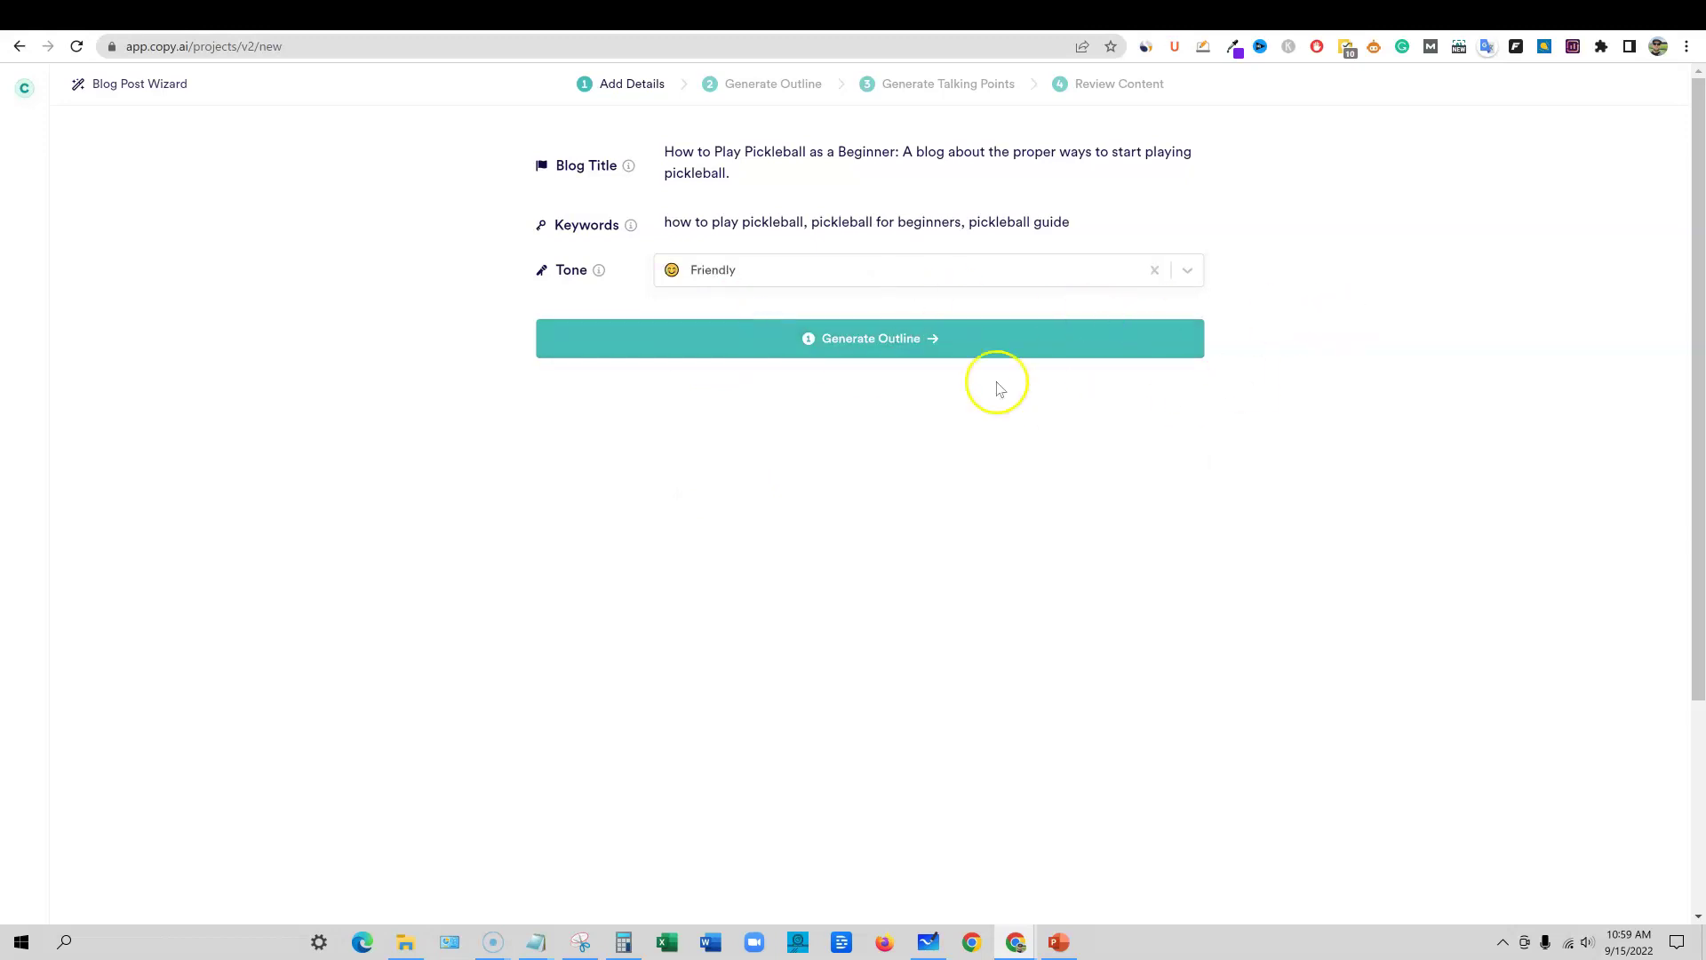
pyautogui.click(884, 341)
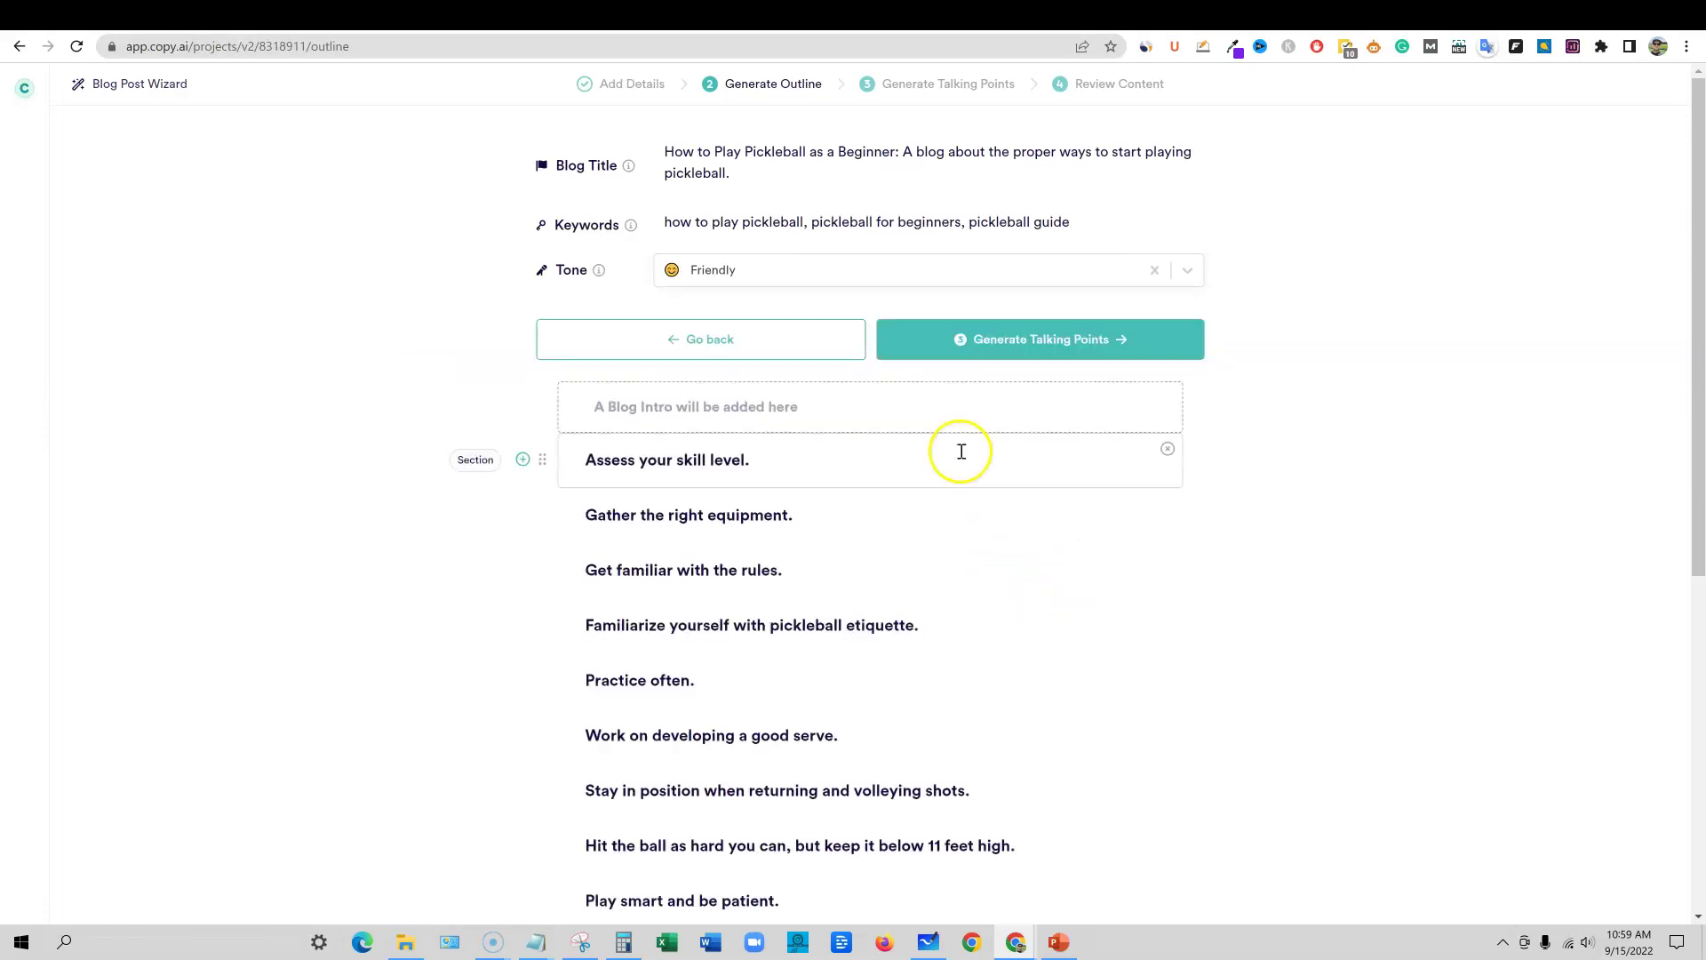
# - Examine the generated outline's sections from the blog intro placeholder through to the conclusion placeholder
pyautogui.scroll(-3, 984, 535)
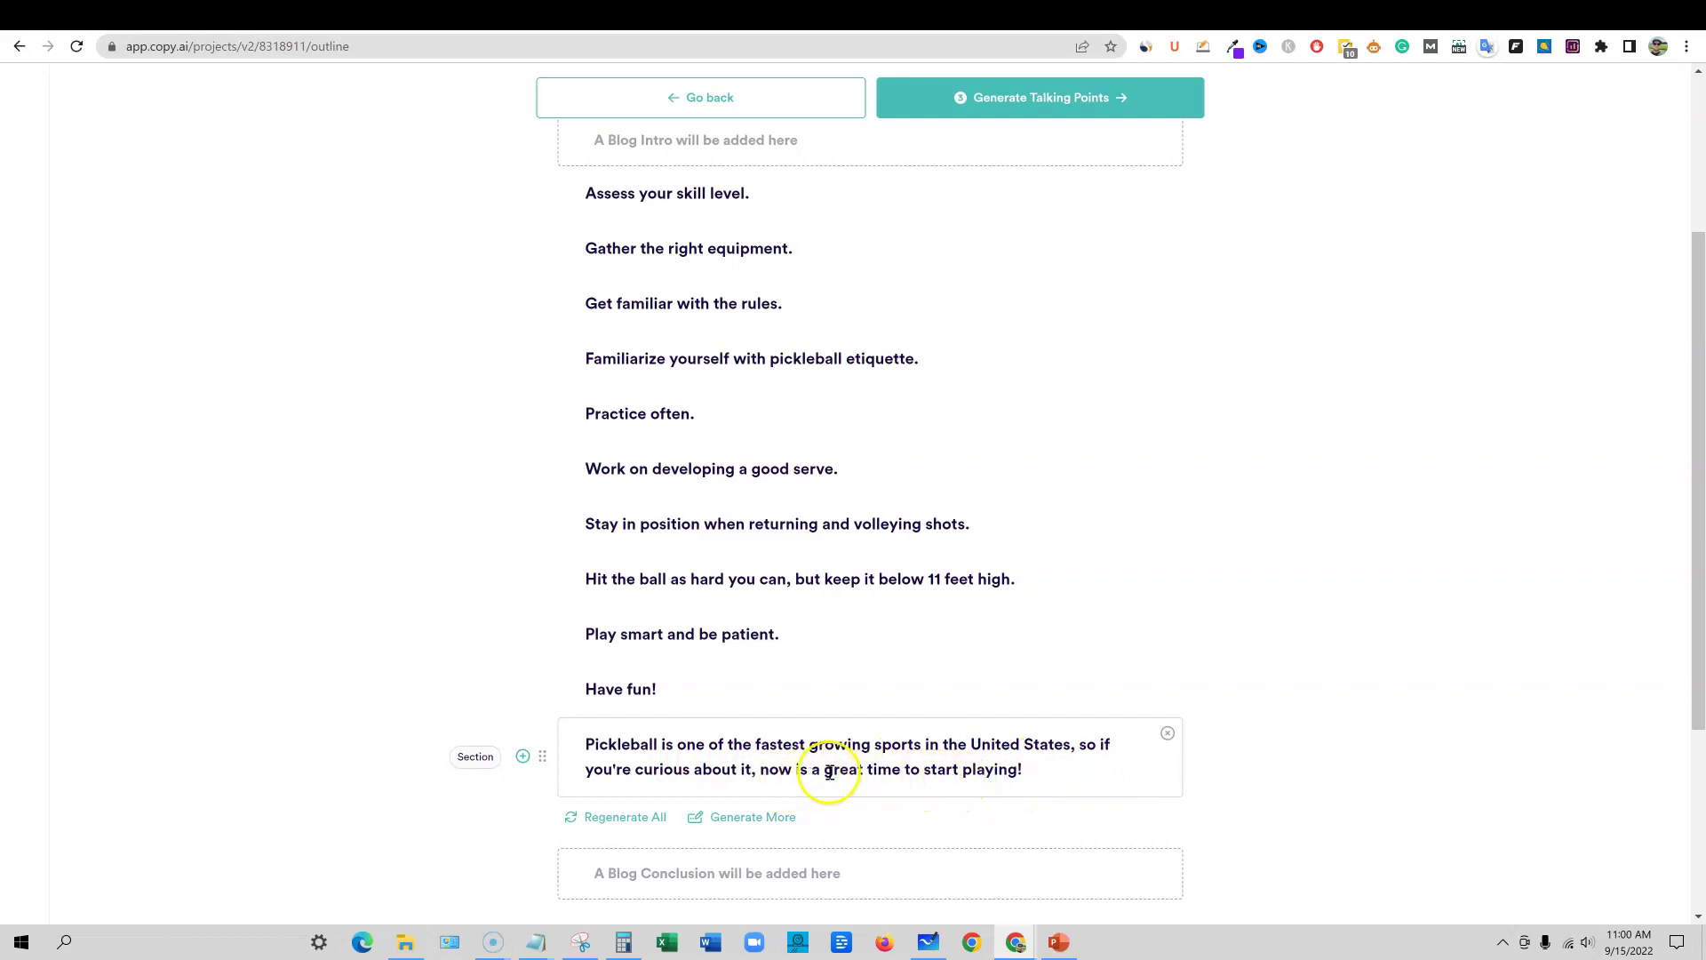
pyautogui.scroll(-3, 933, 781)
pyautogui.scroll(2, 819, 781)
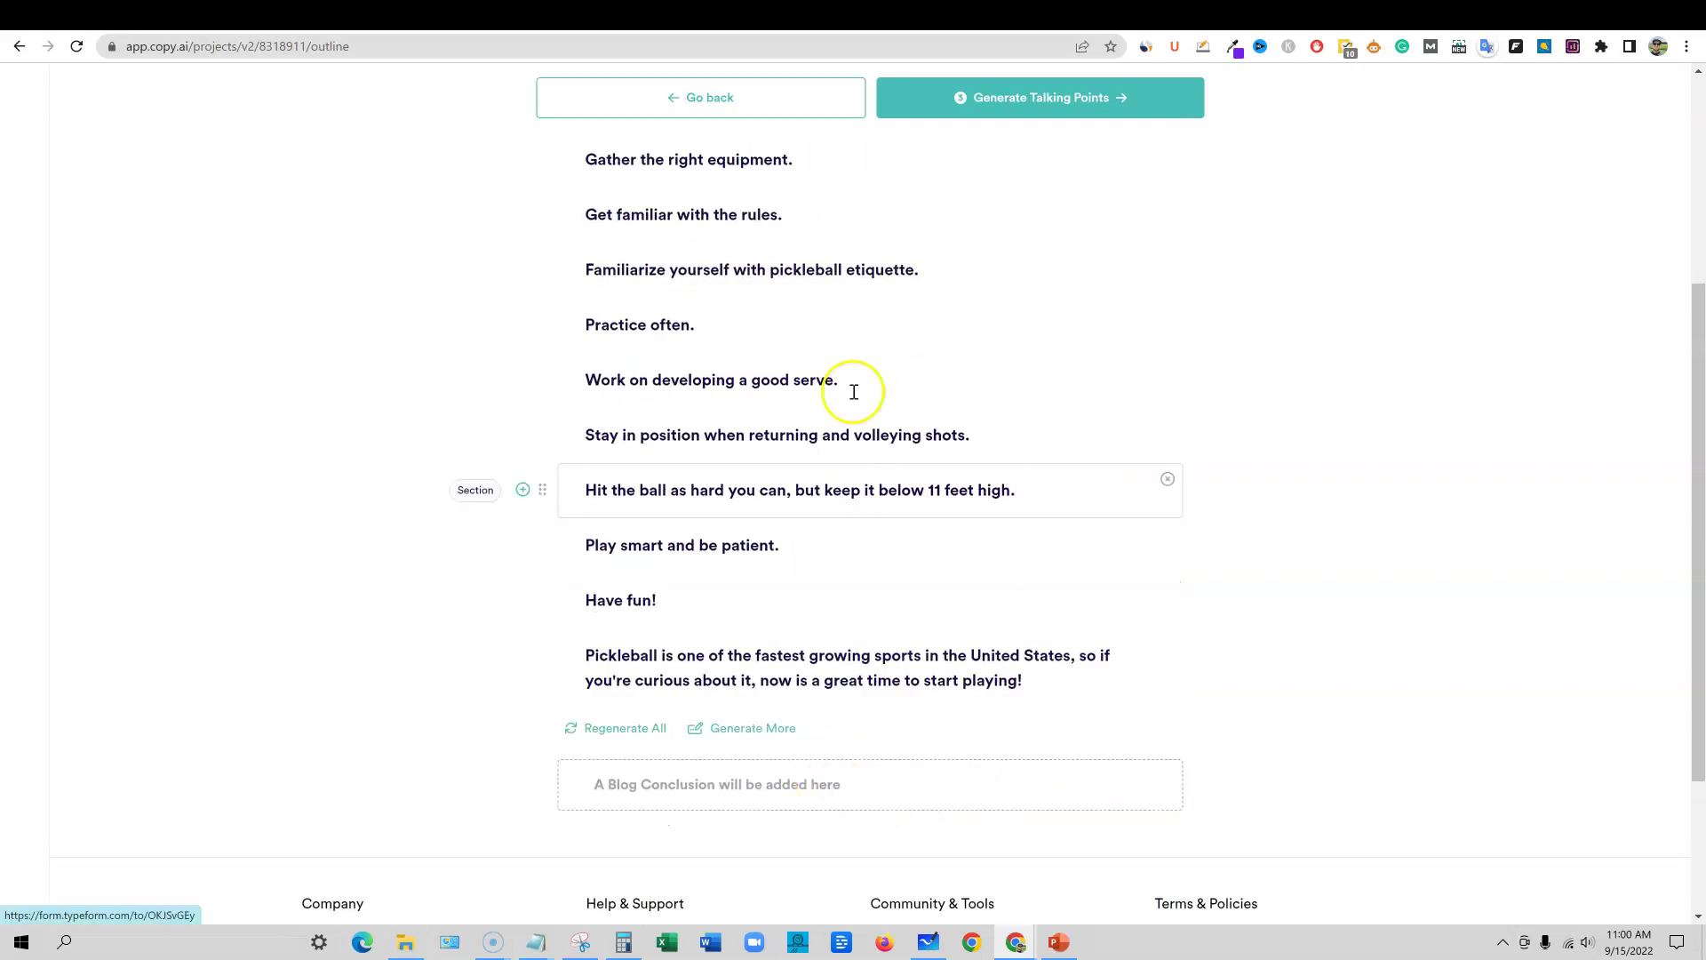
pyautogui.scroll(3, 853, 392)
pyautogui.scroll(-1, 945, 628)
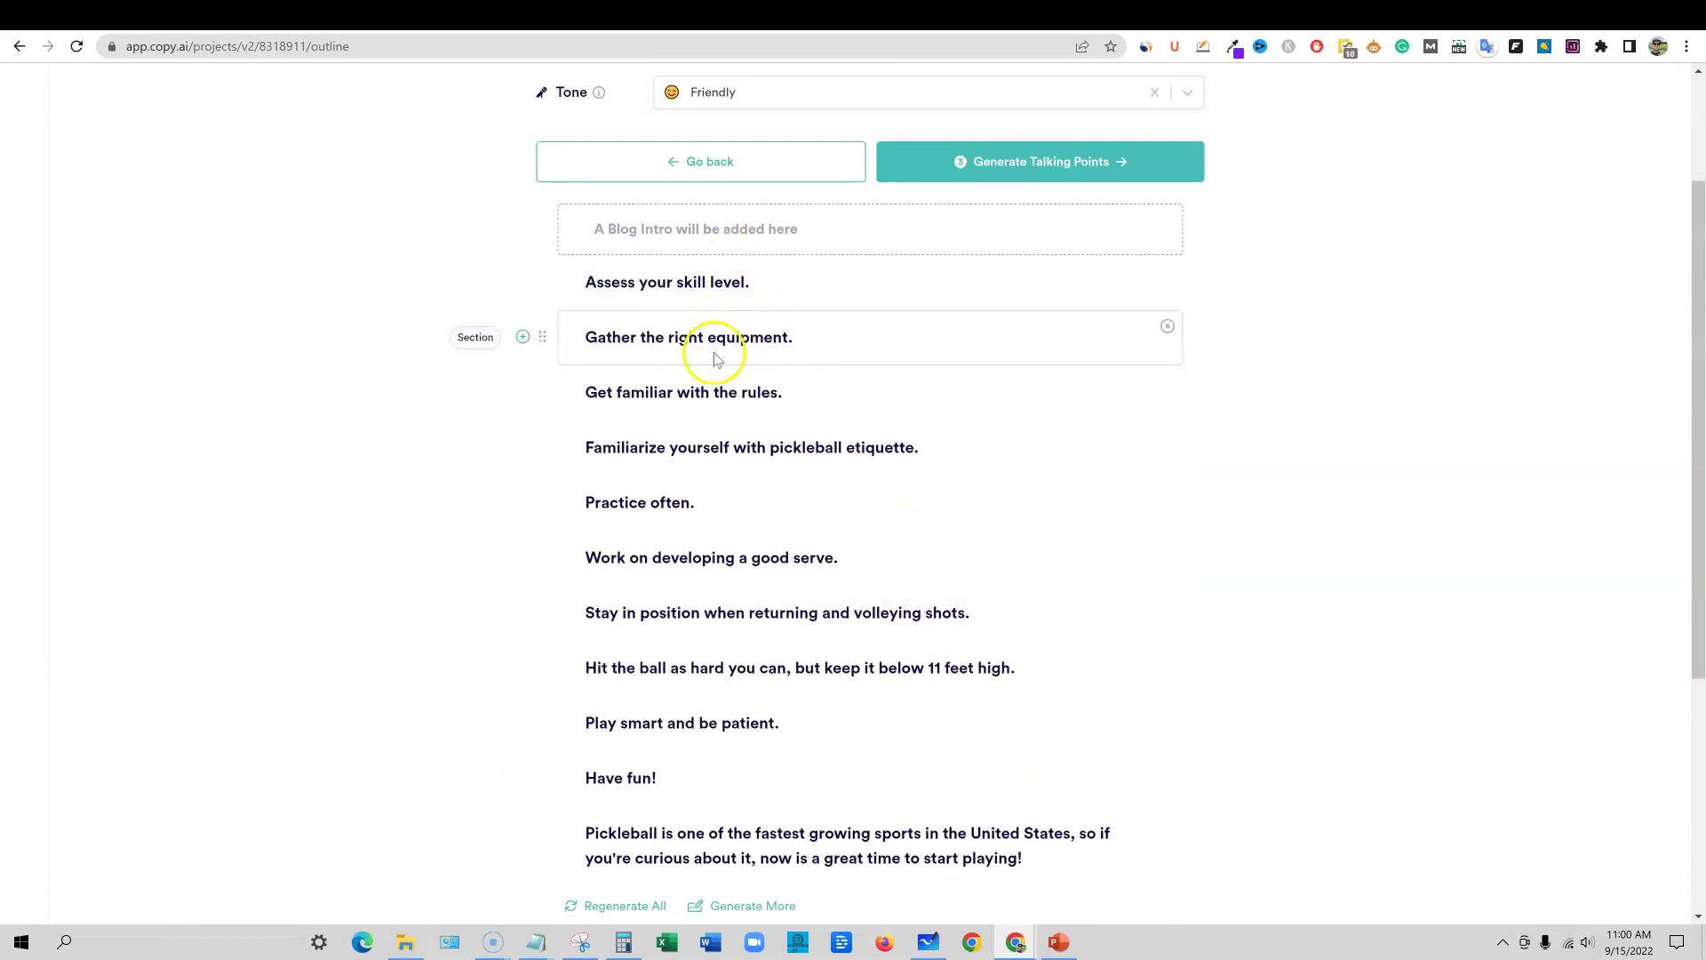
pyautogui.scroll(1, 1155, 773)
pyautogui.scroll(-1, 1211, 789)
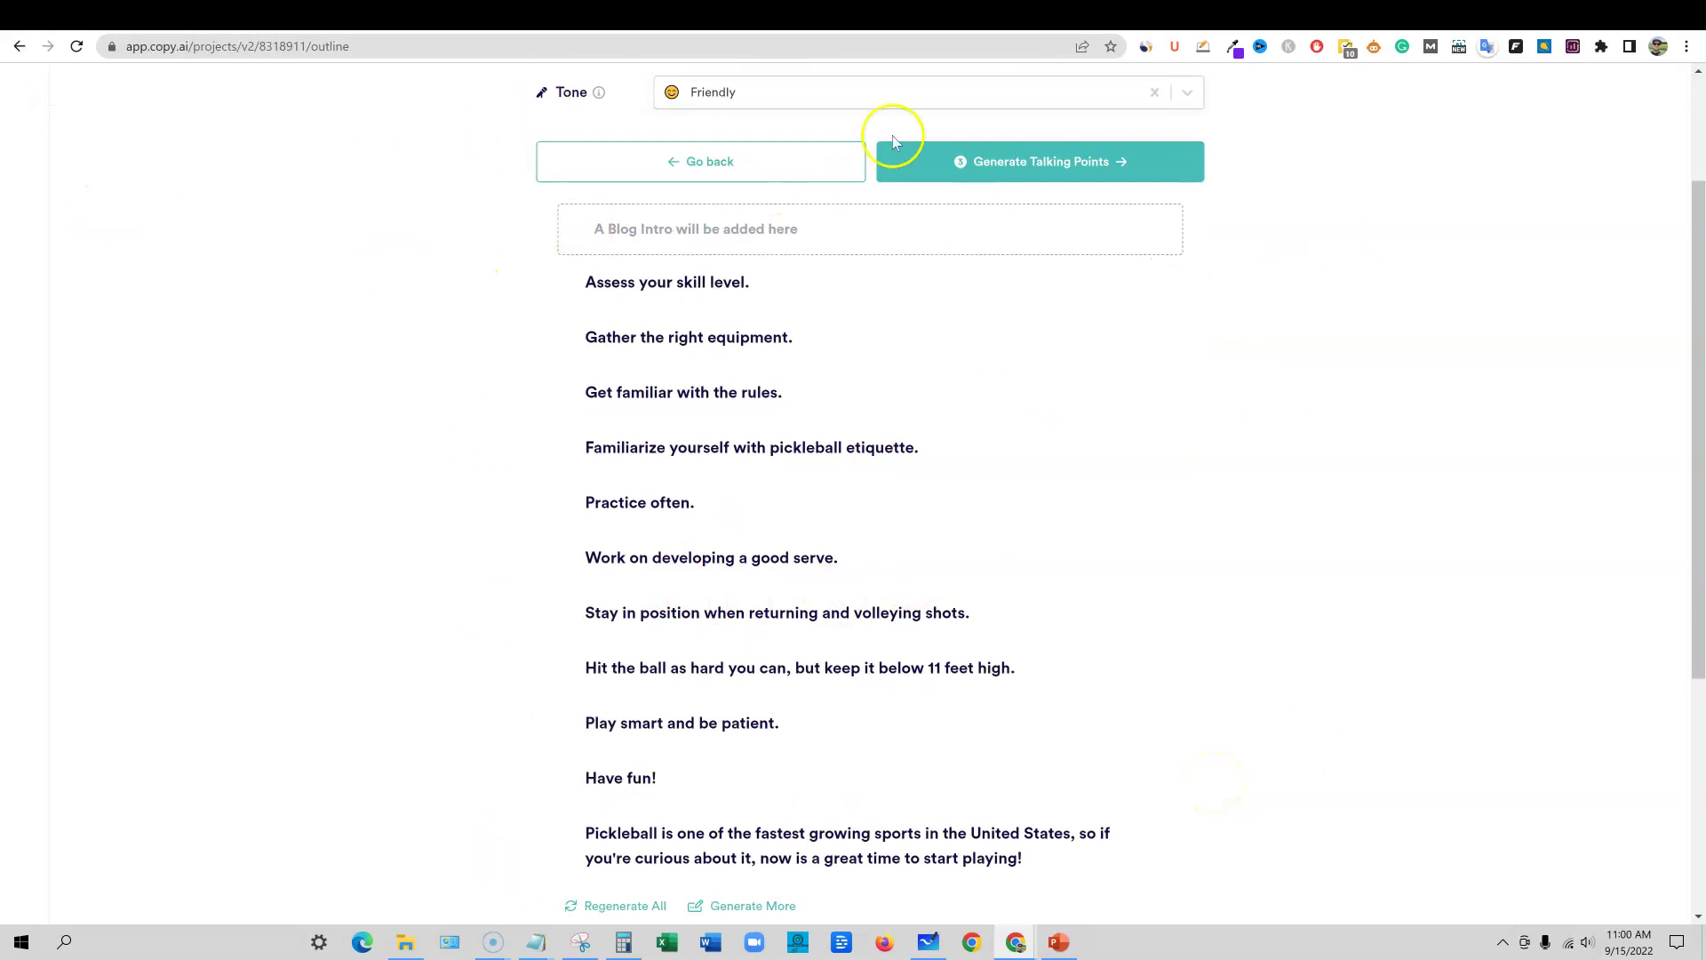
pyautogui.scroll(-1, 1146, 622)
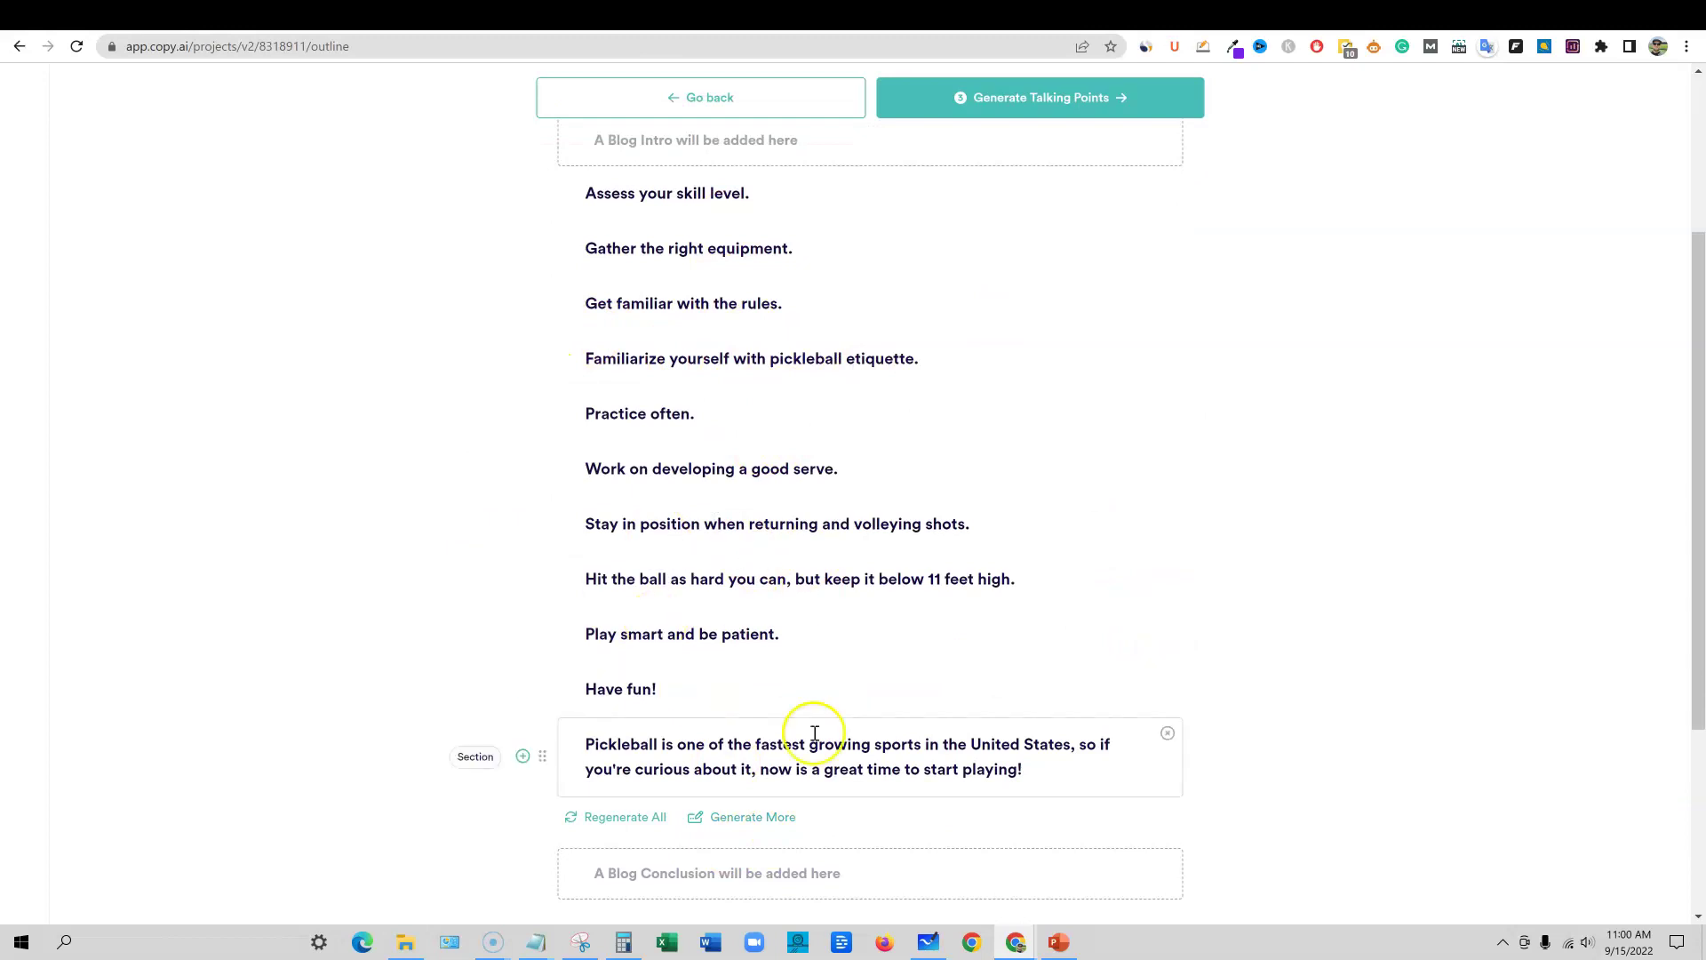
# - Generate the talking points from the blog outline
pyautogui.scroll(1, 1200, 782)
pyautogui.scroll(3, 1199, 781)
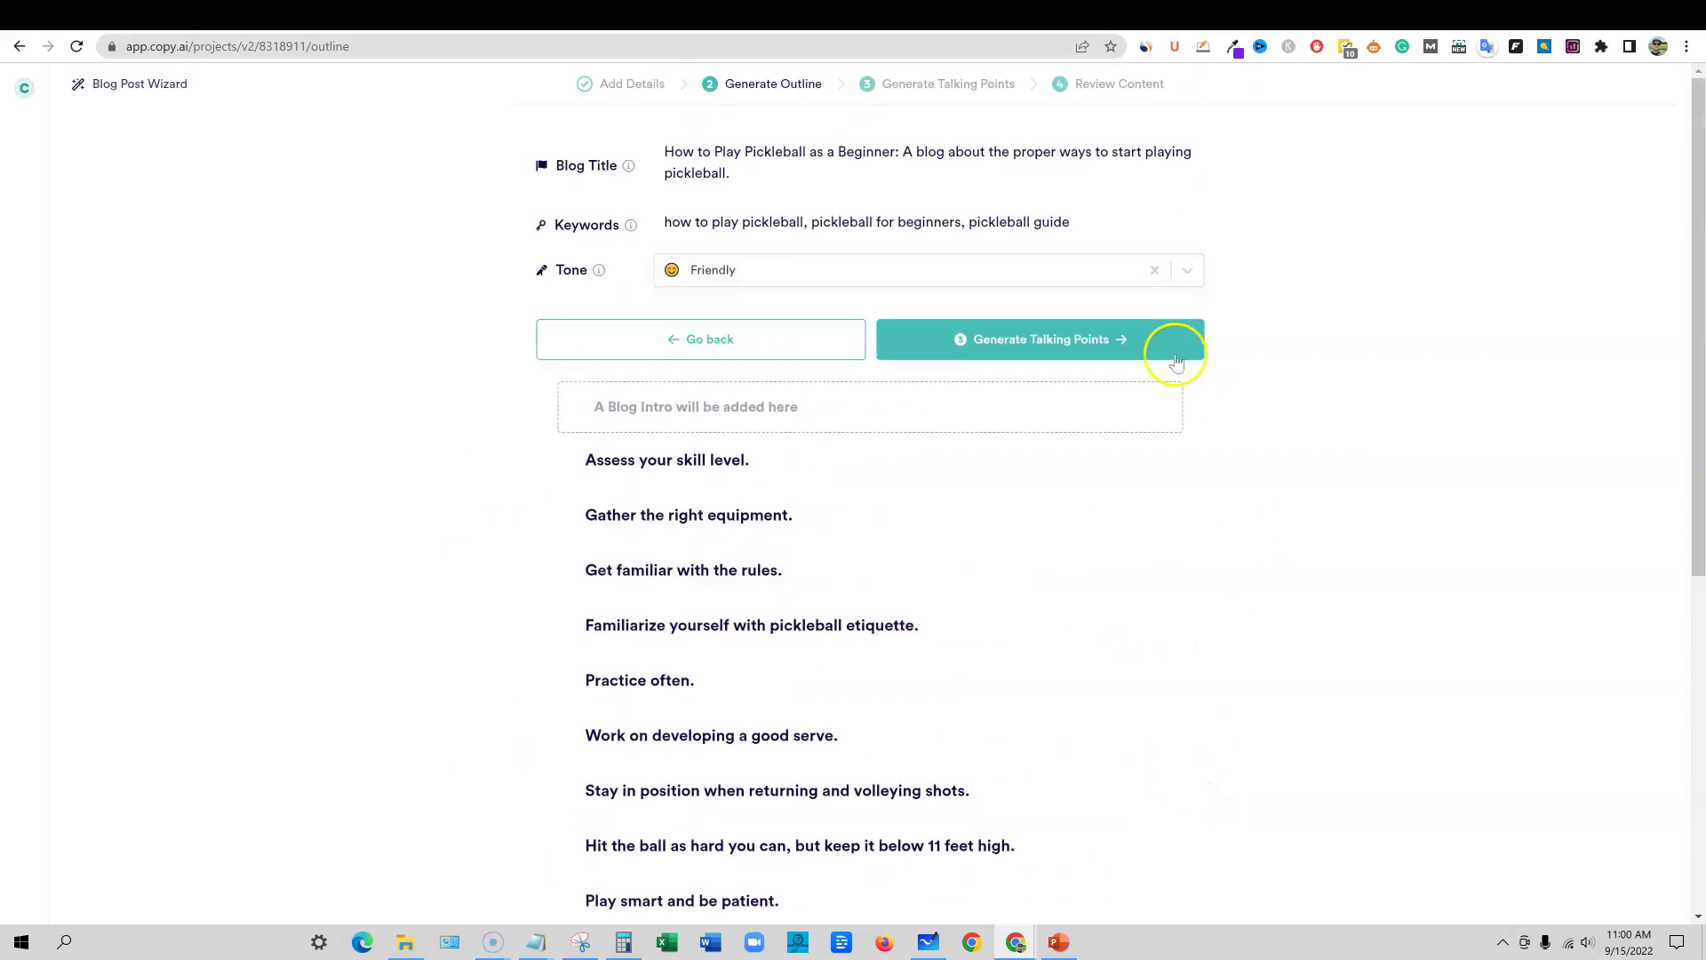
pyautogui.click(1055, 339)
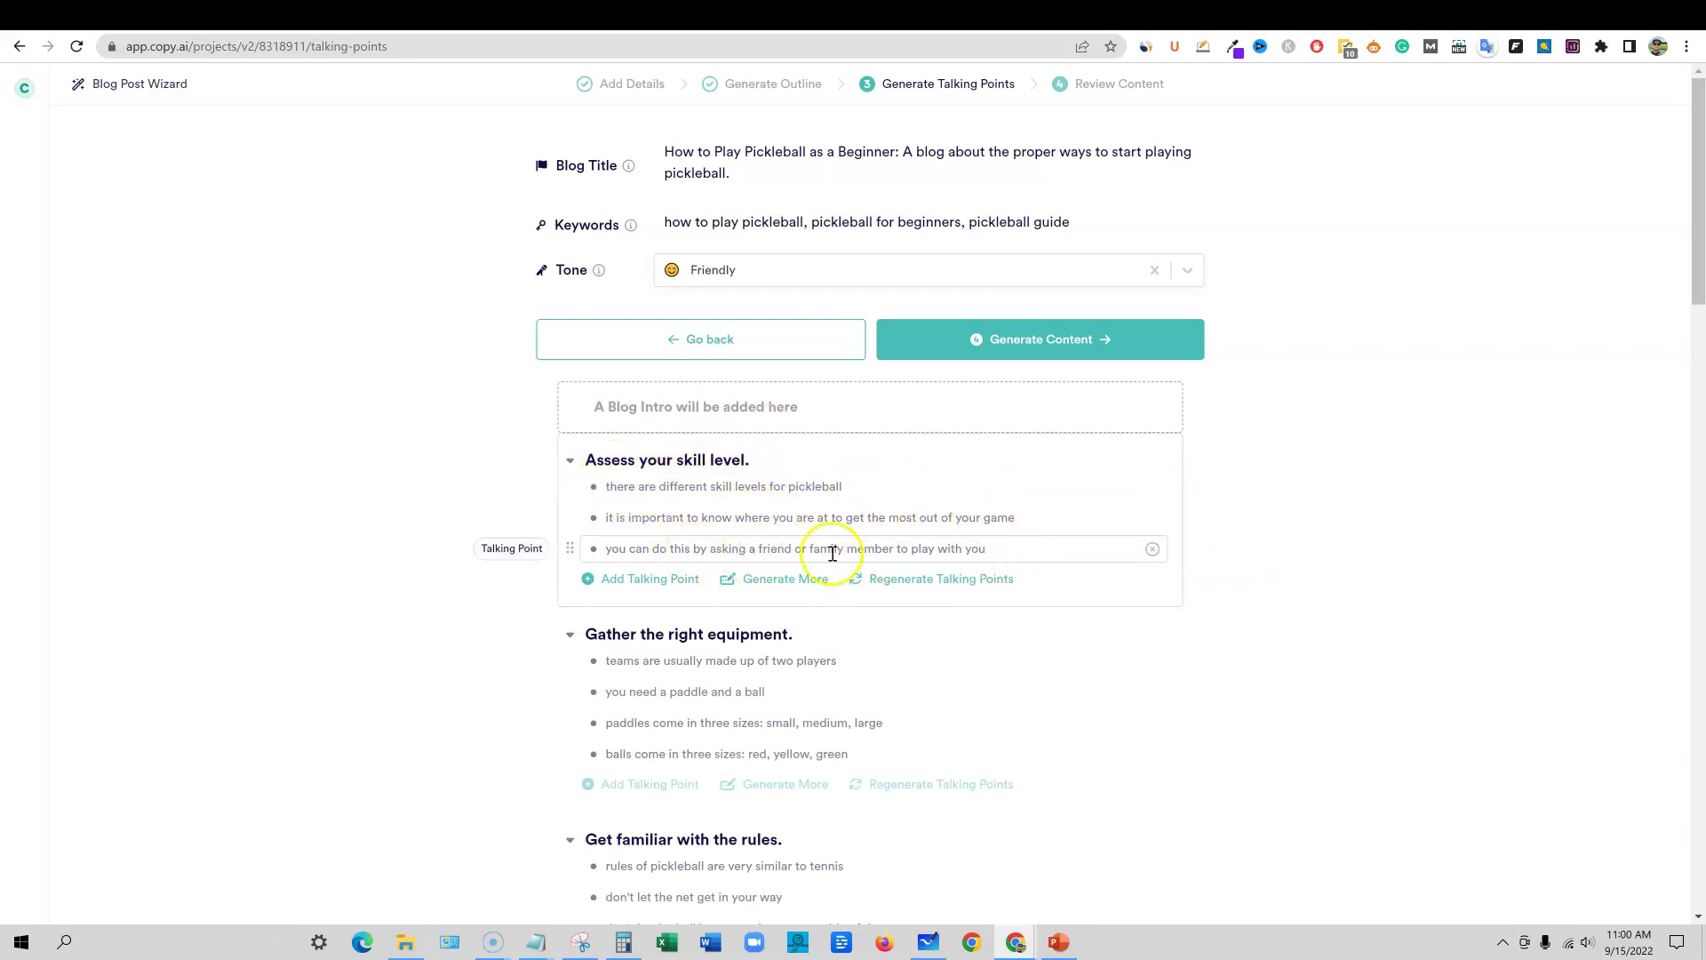
# - Review the talking points of every section and generate the blog content from them
pyautogui.scroll(-4, 782, 587)
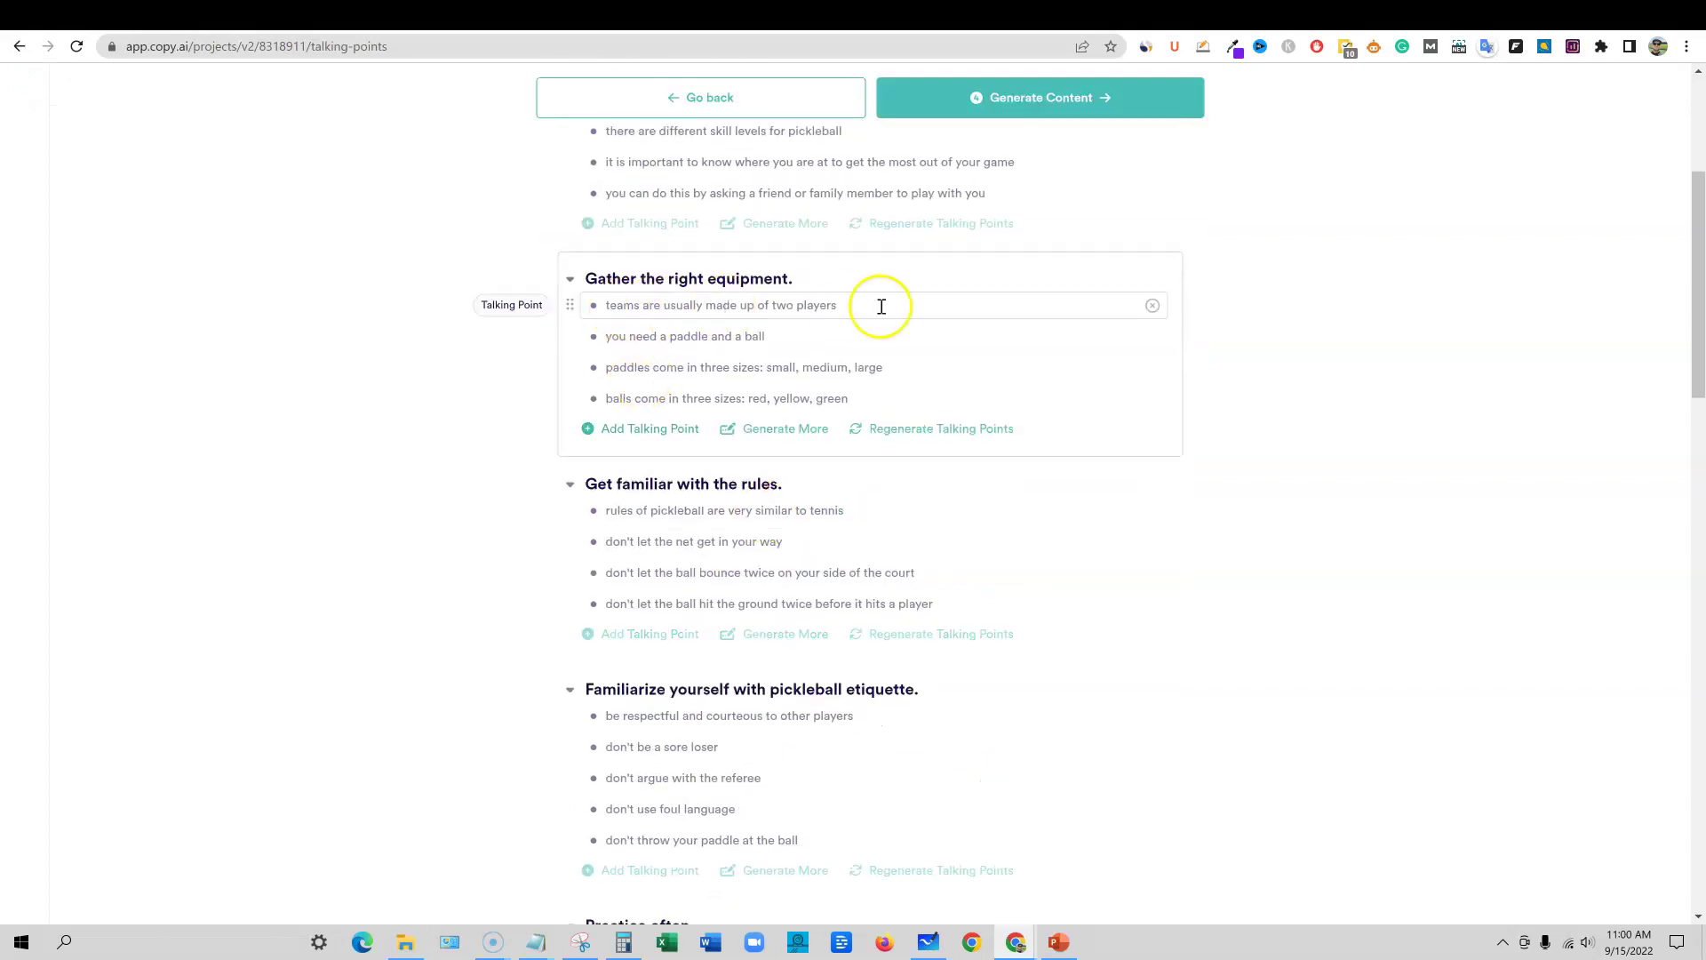
pyautogui.scroll(-4, 761, 529)
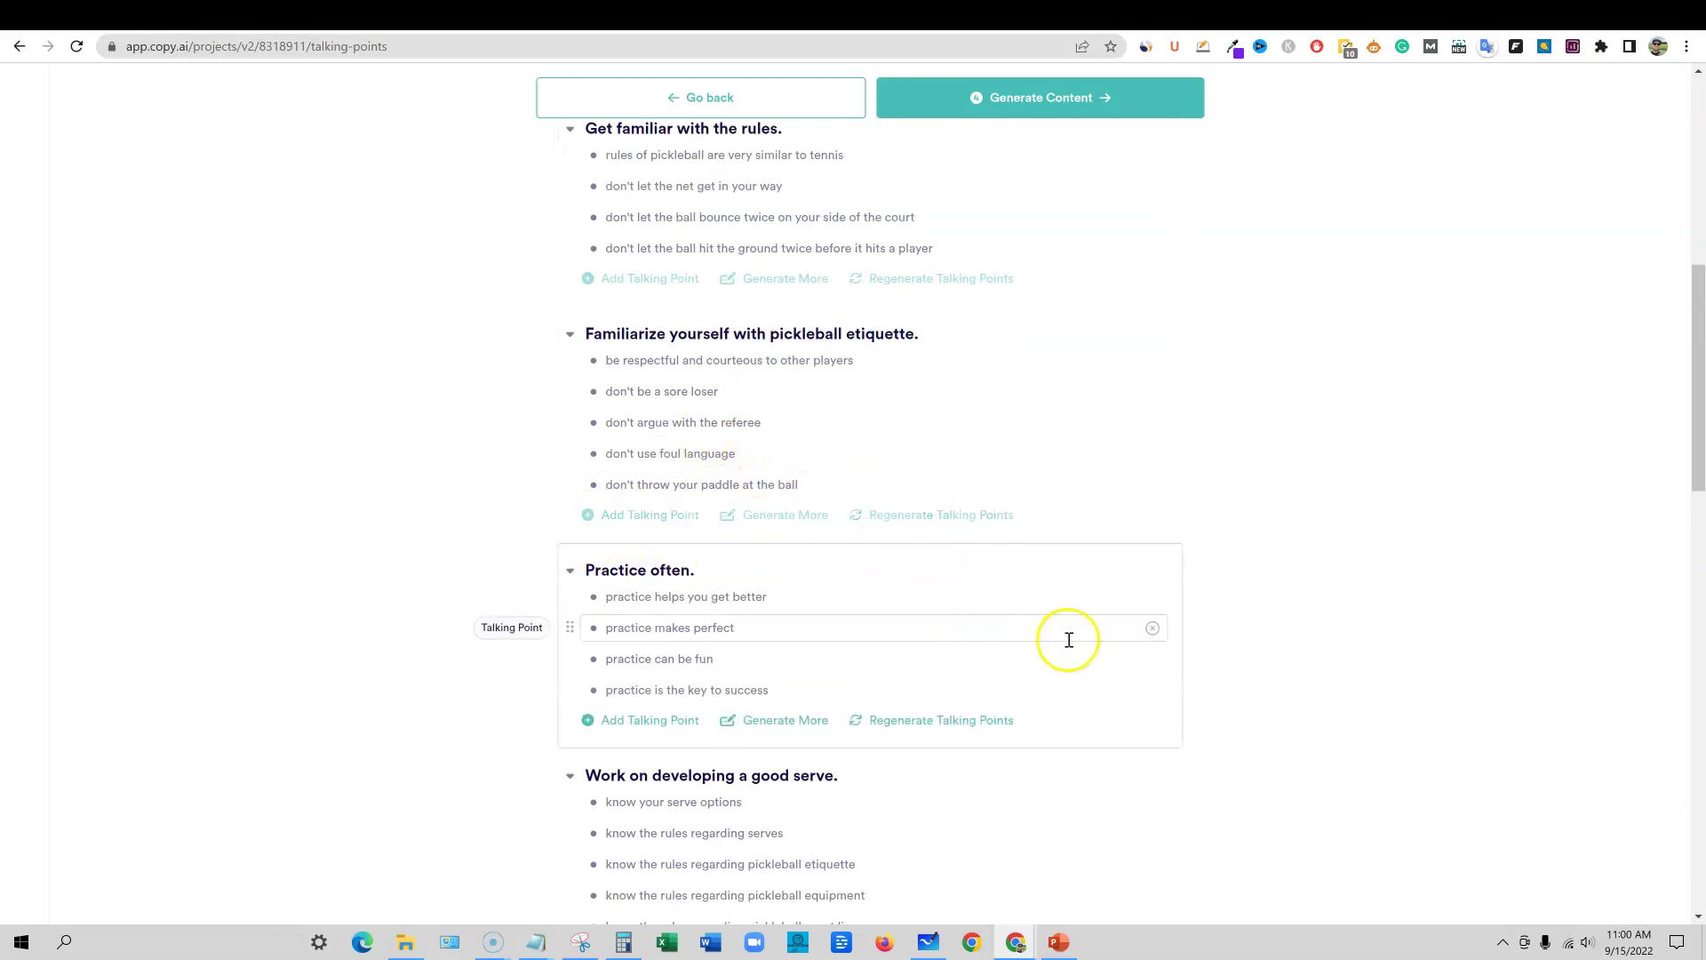
pyautogui.scroll(-5, 1074, 646)
pyautogui.scroll(-10, 1074, 646)
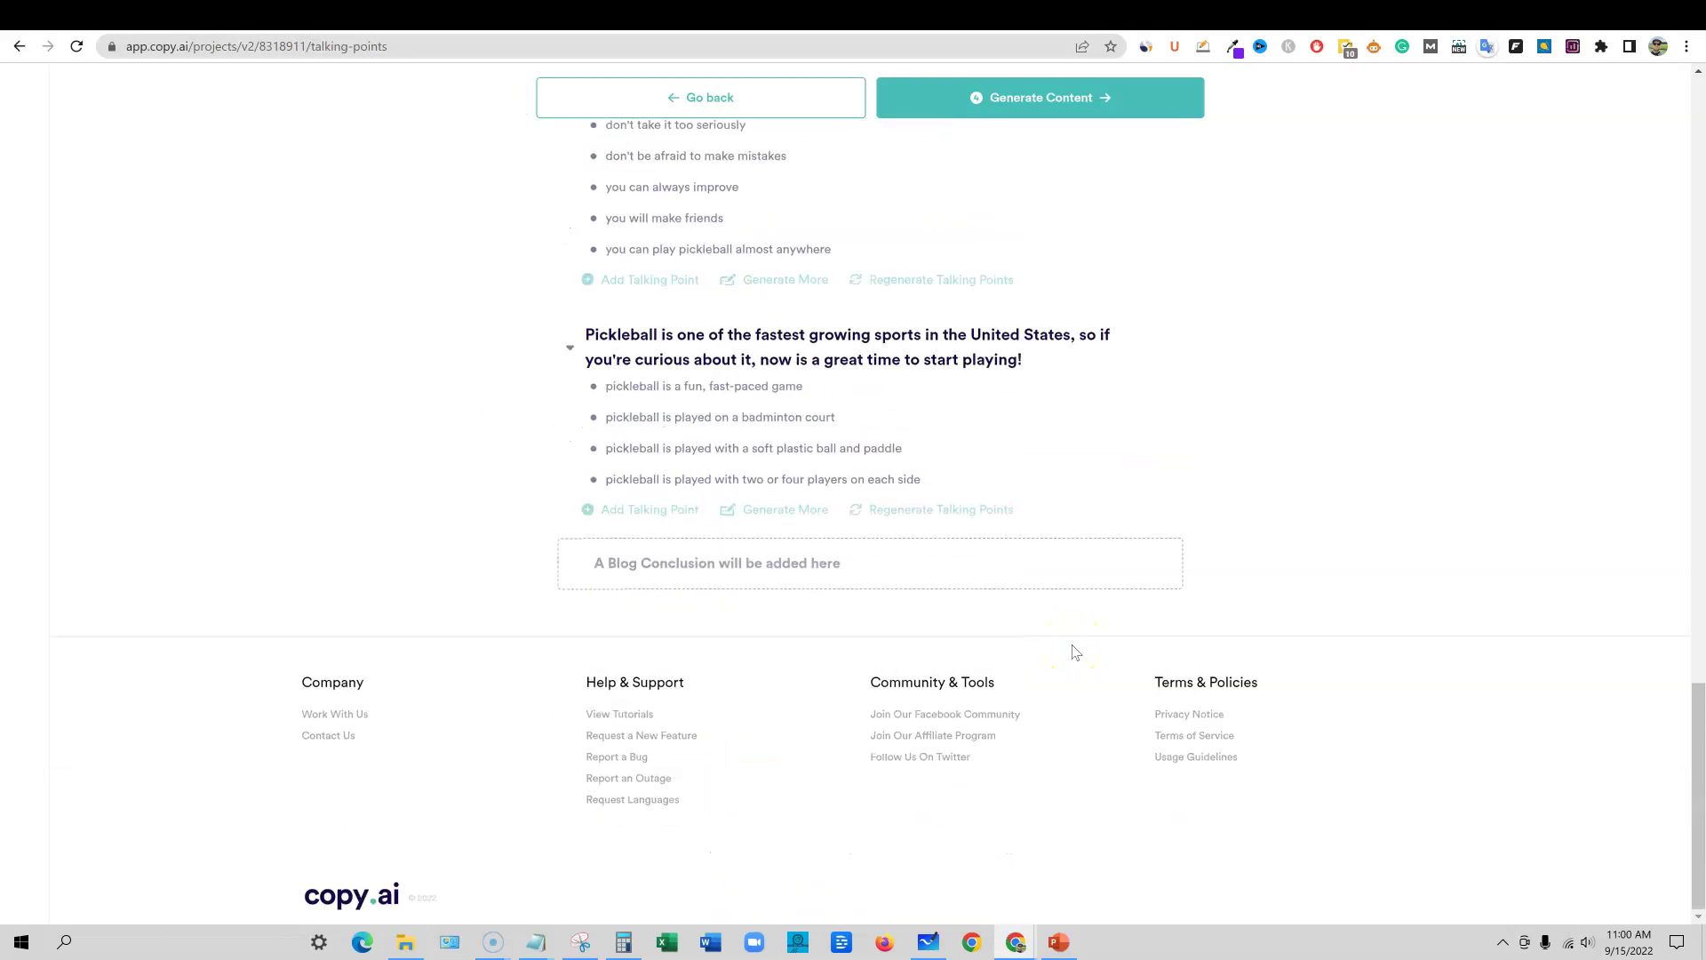
pyautogui.scroll(10, 1076, 652)
pyautogui.click(1074, 105)
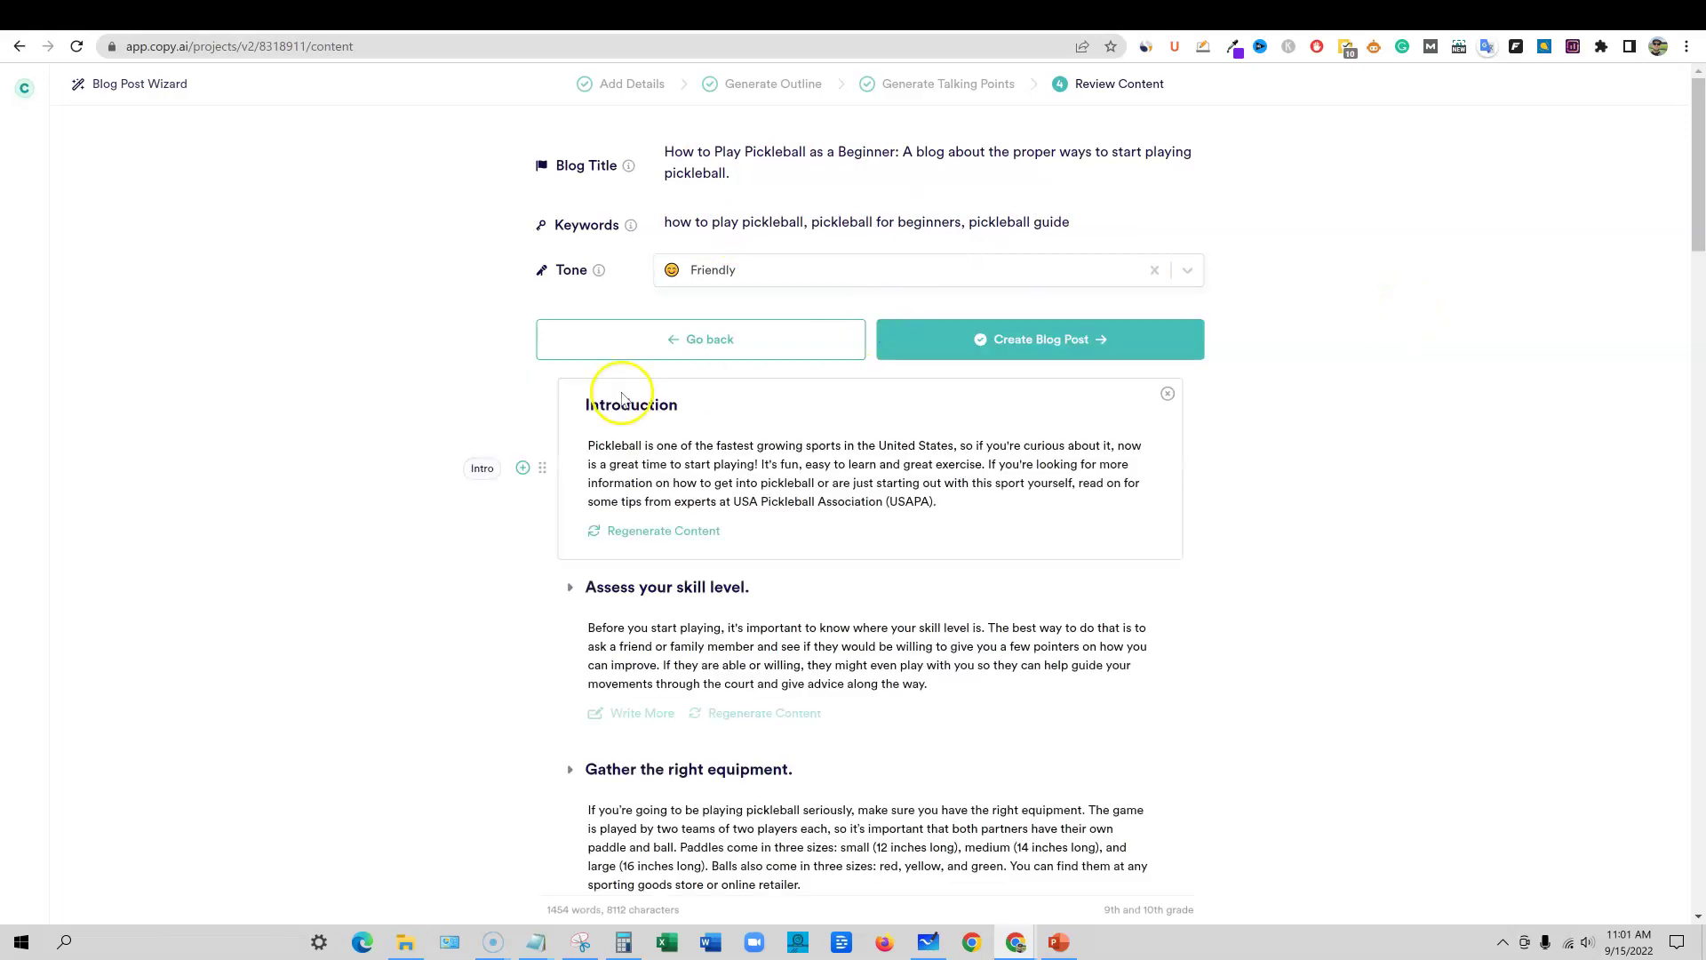
# - Replace the Introduction's closing words after "some tips from" with "people that actually play the sport and were beginners not too long ago."
pyautogui.scroll(-3, 842, 507)
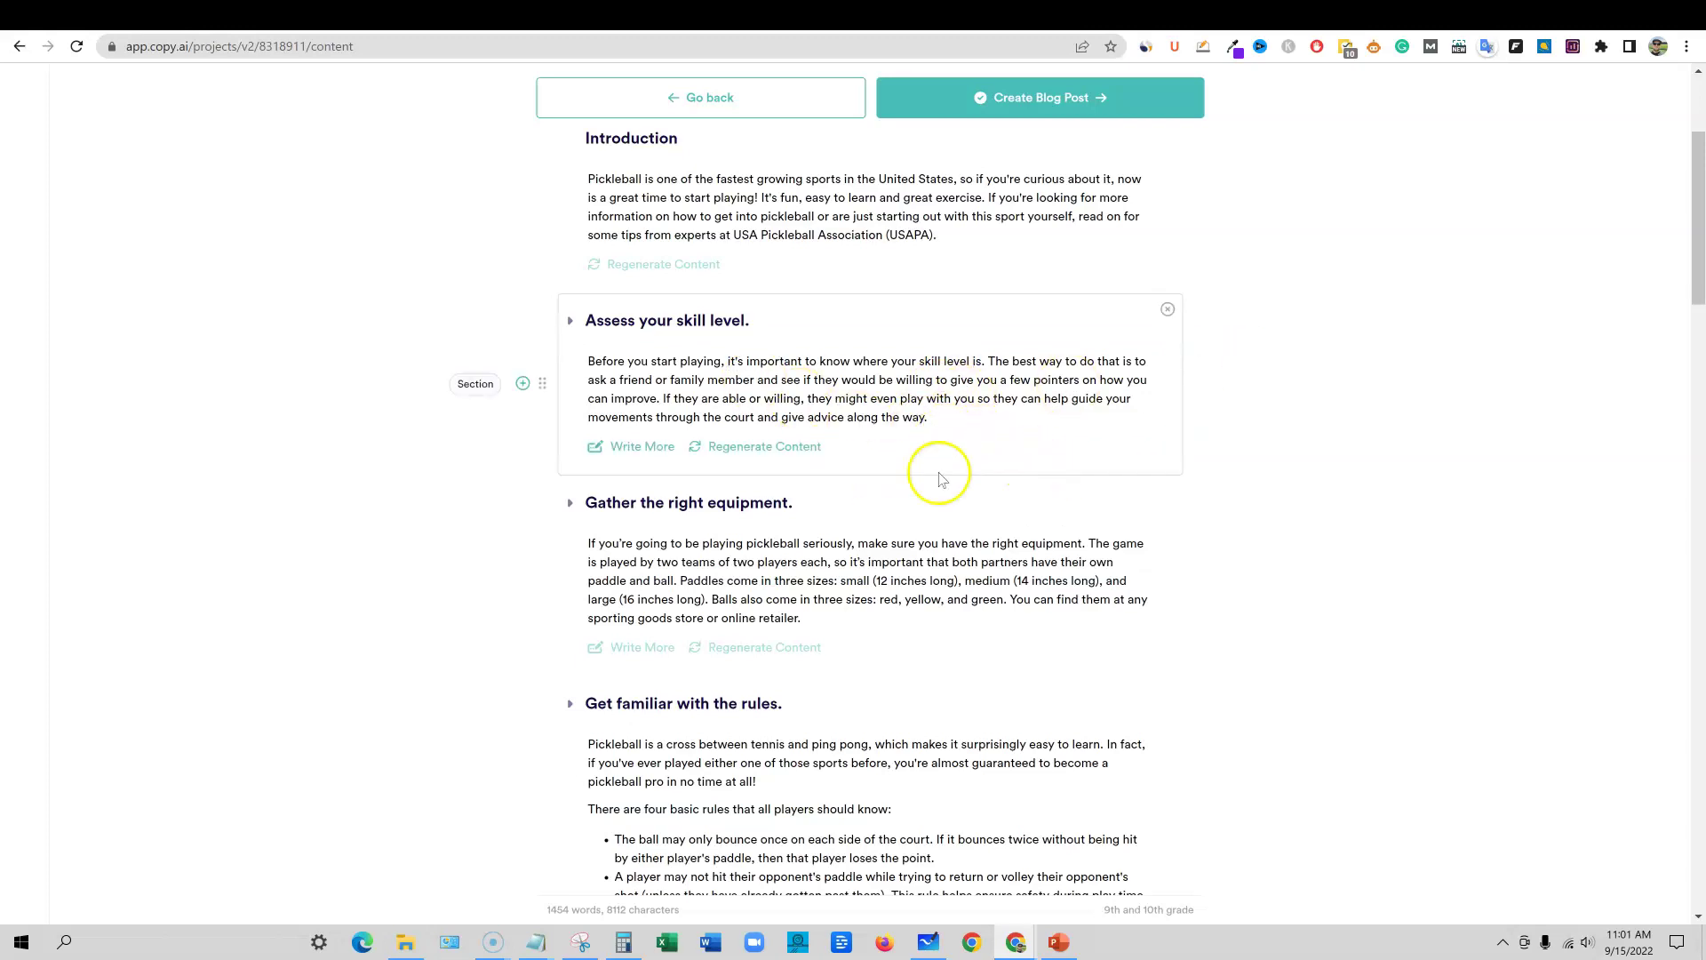
pyautogui.scroll(1, 818, 382)
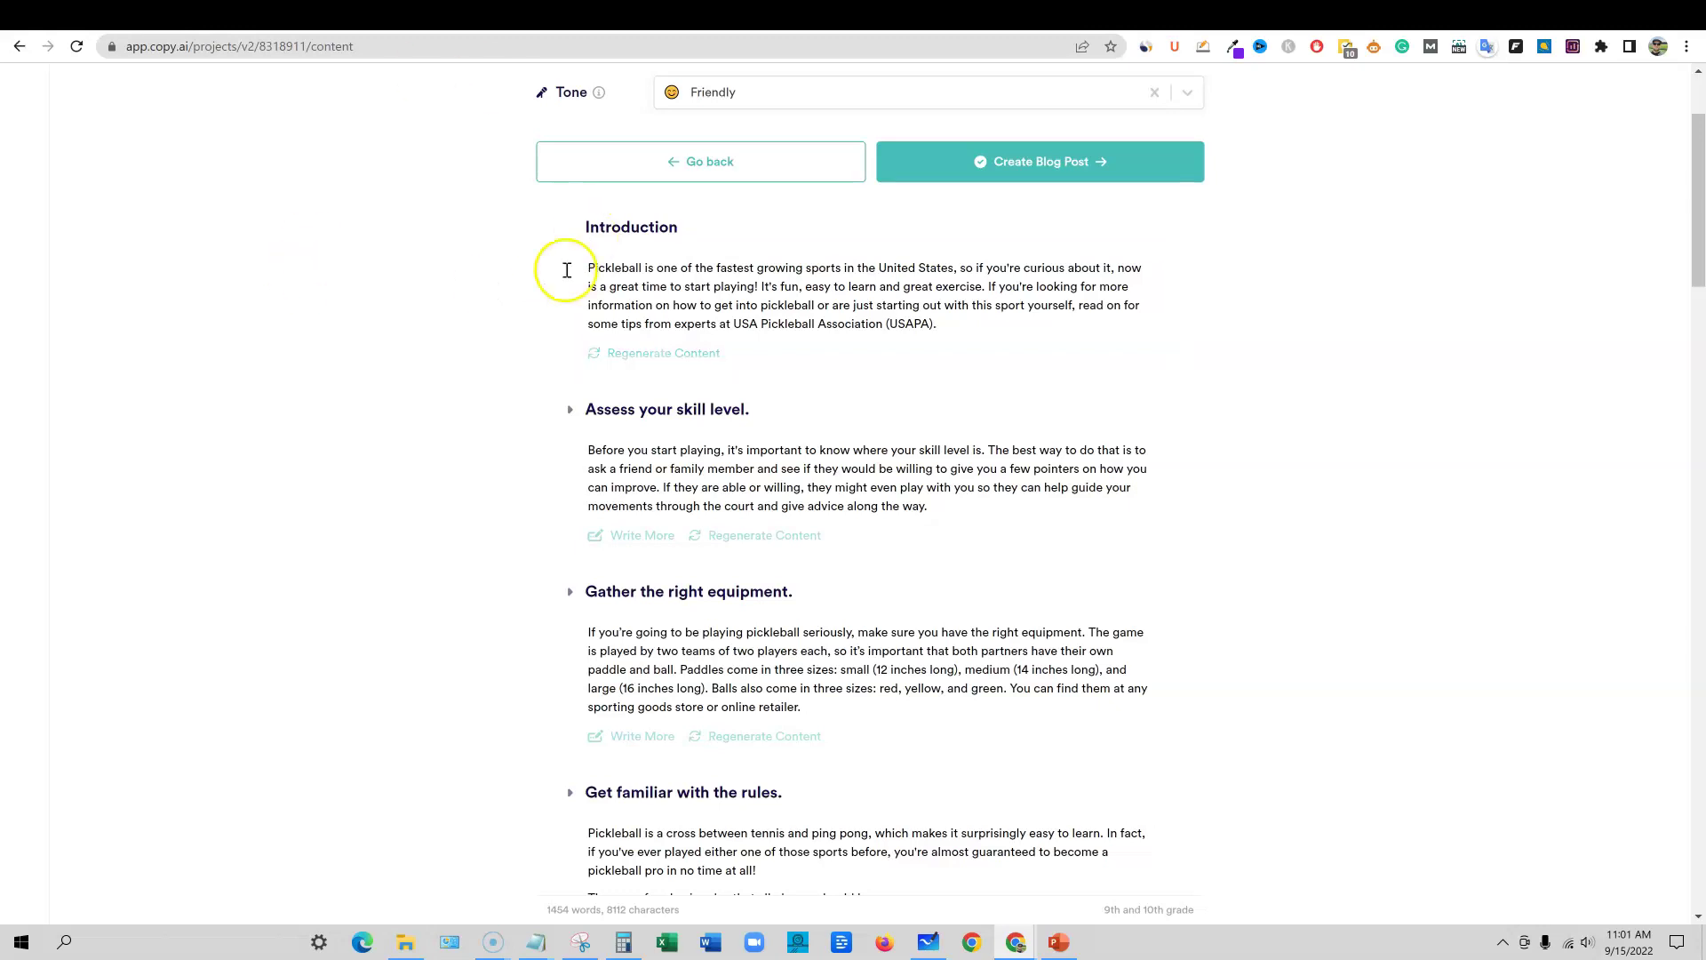
pyautogui.scroll(-7, 921, 697)
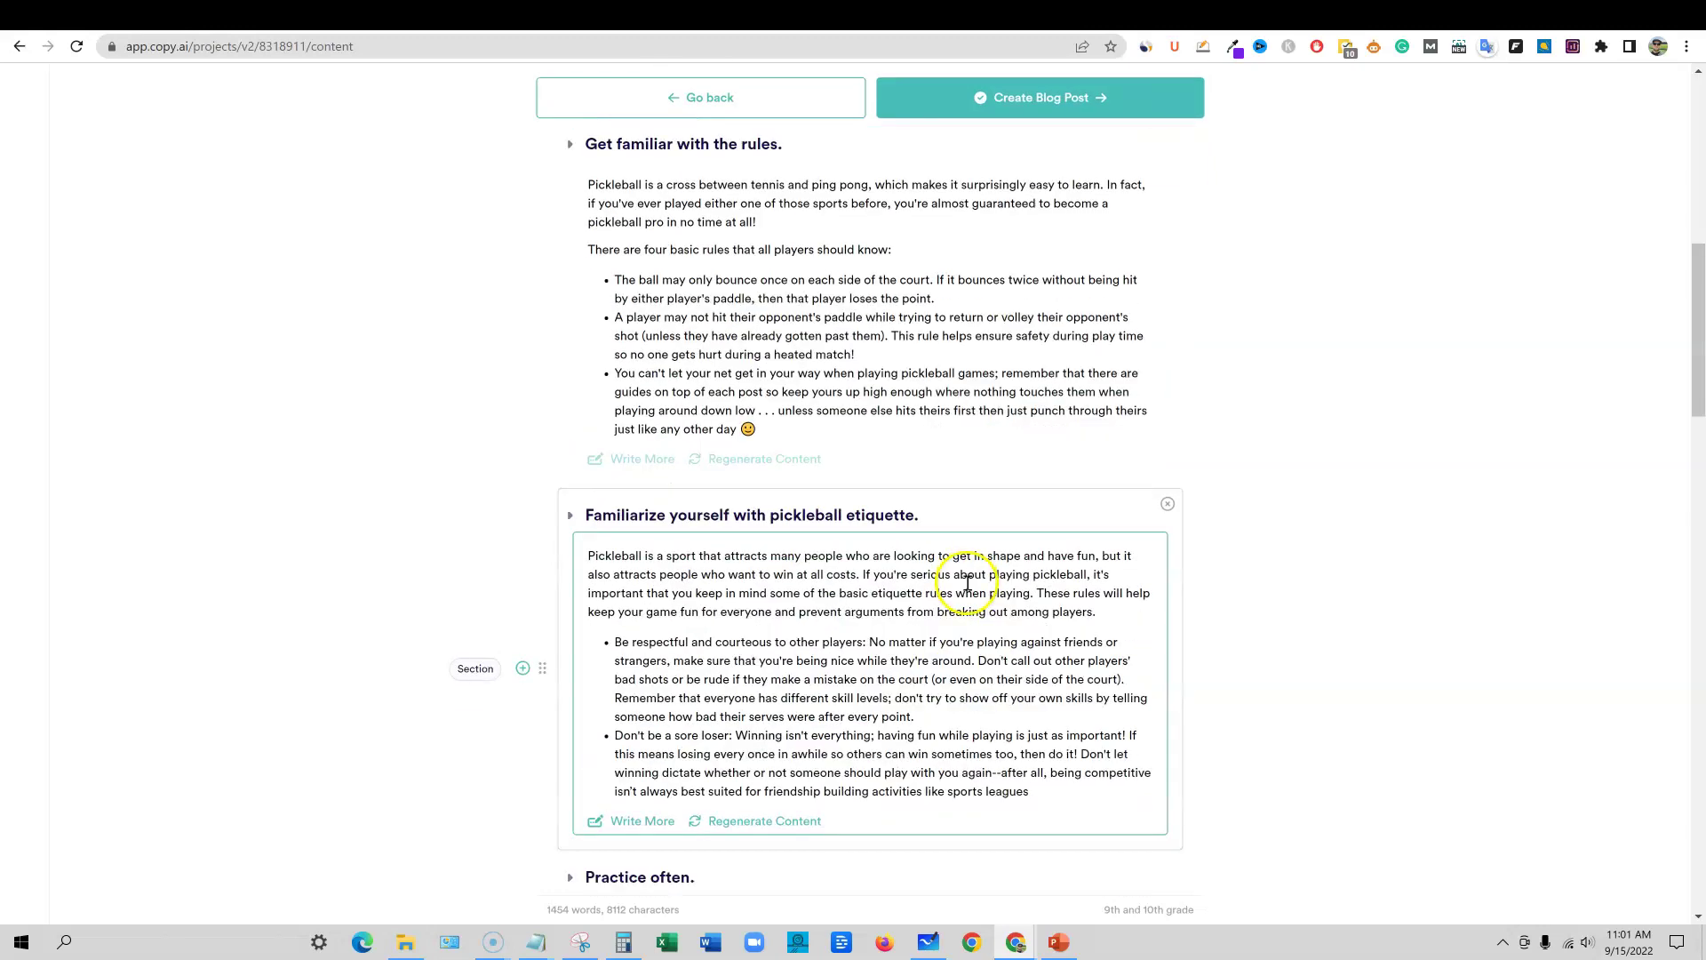
pyautogui.scroll(9, 967, 581)
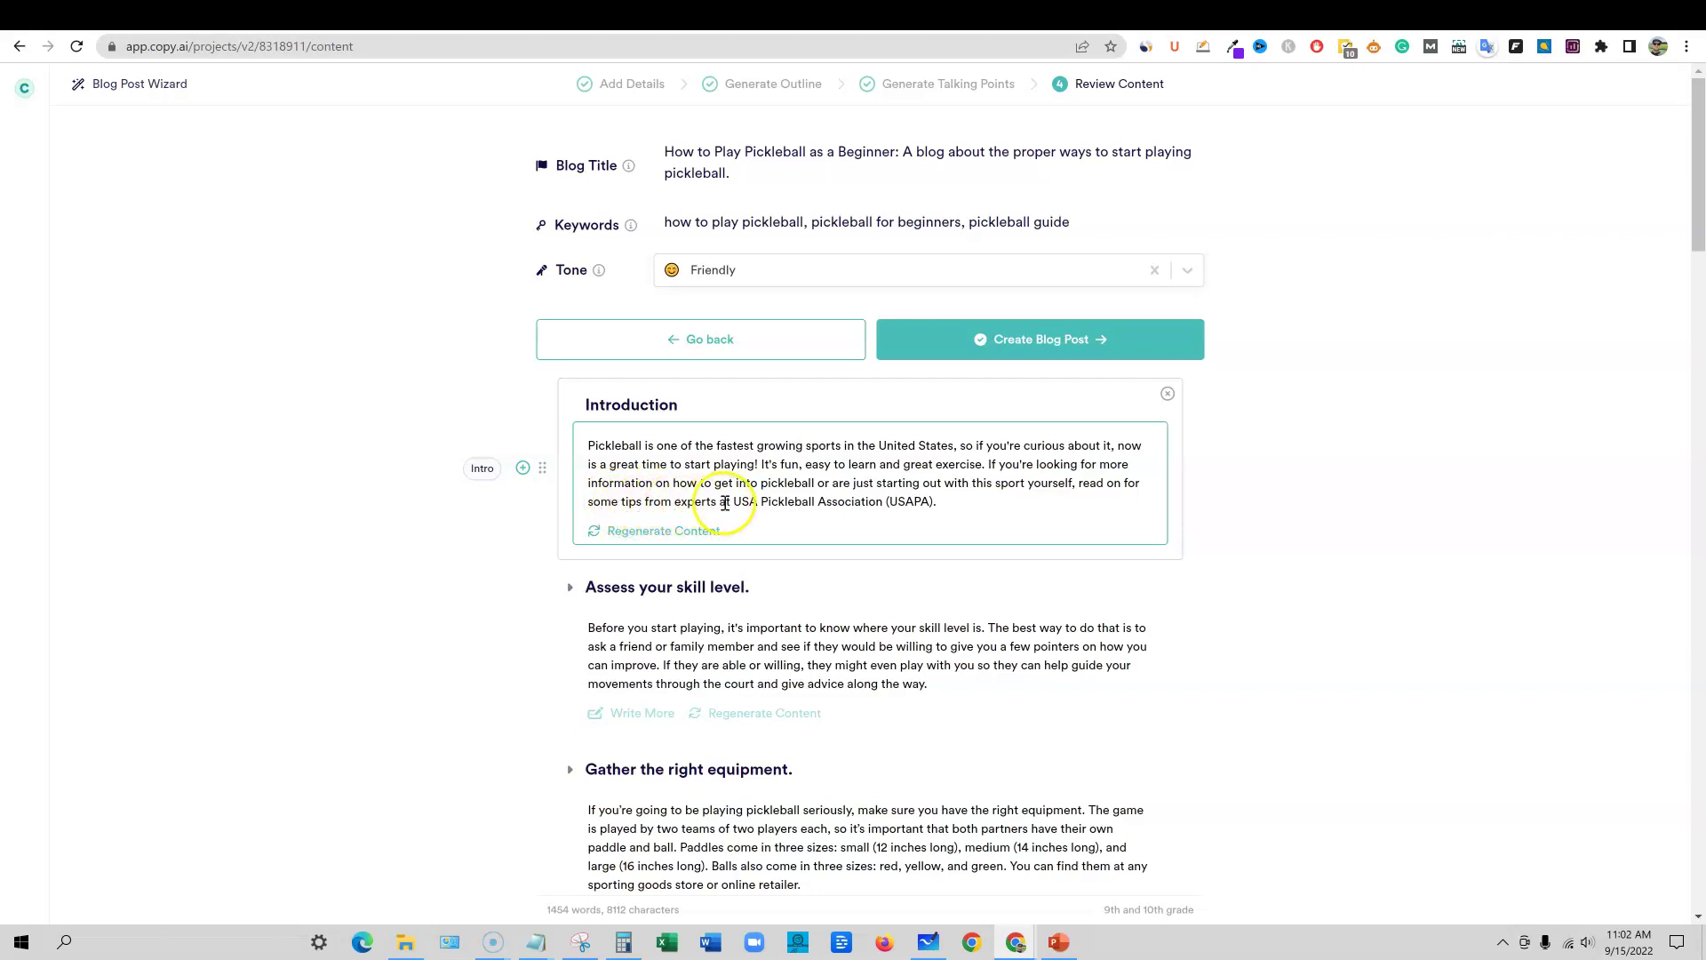
pyautogui.moveTo(954, 506); pyautogui.dragTo(918, 507)
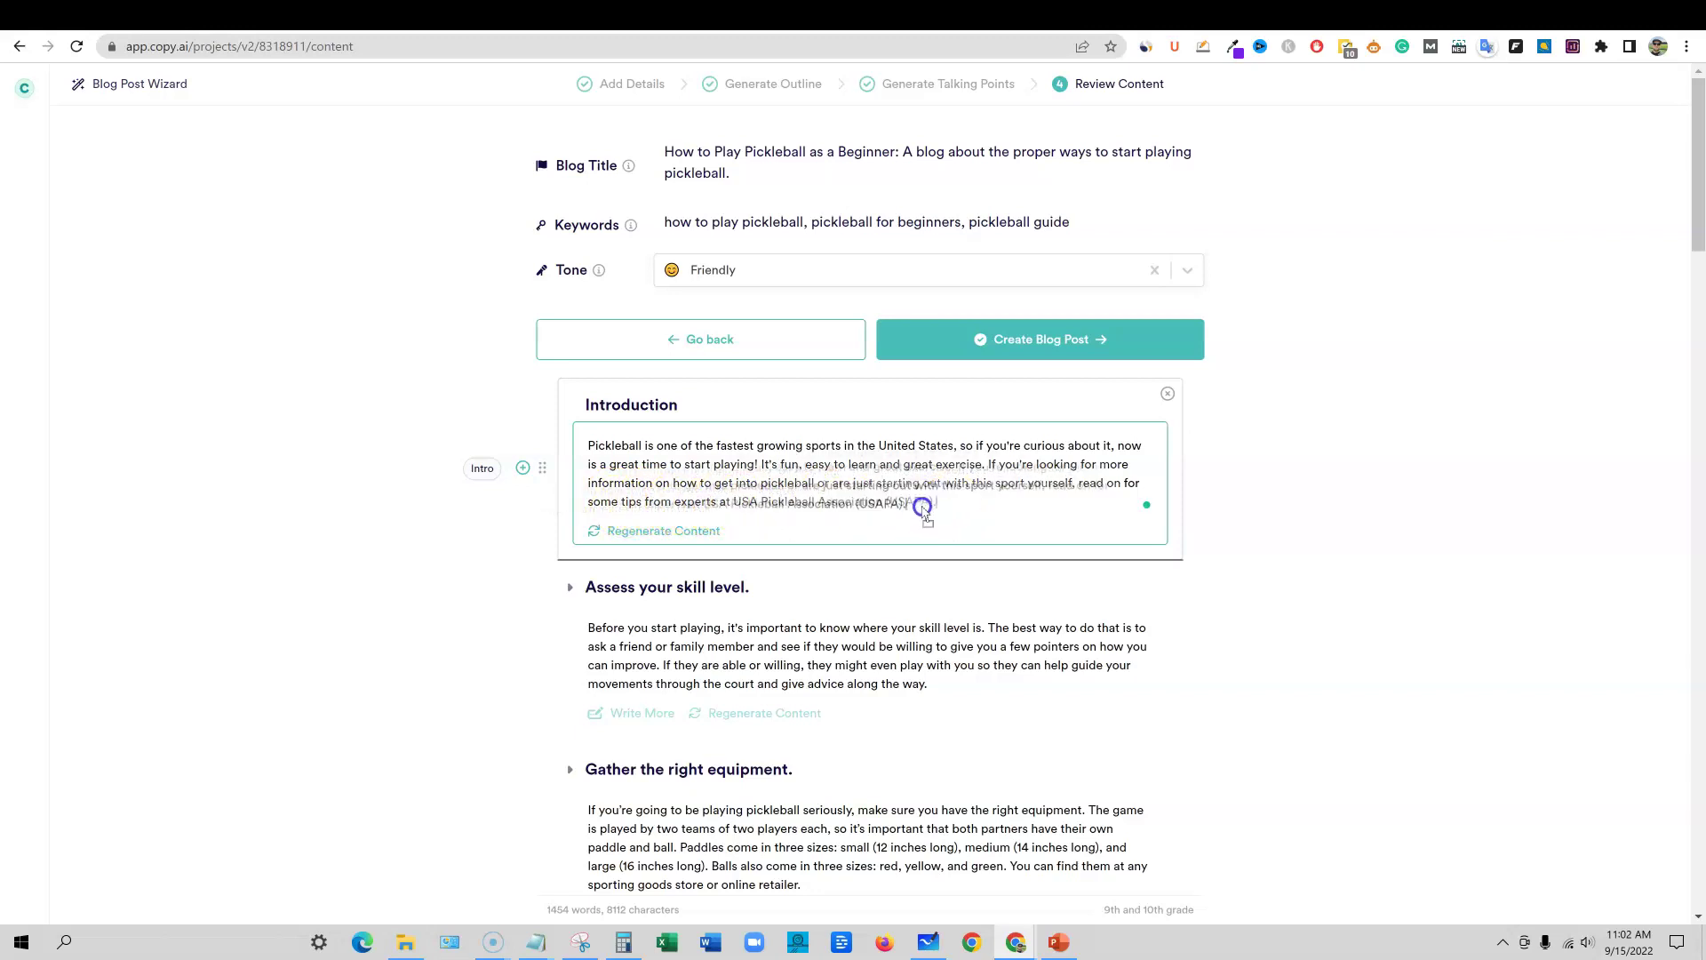
pyautogui.moveTo(1090, 495); pyautogui.dragTo(673, 506)
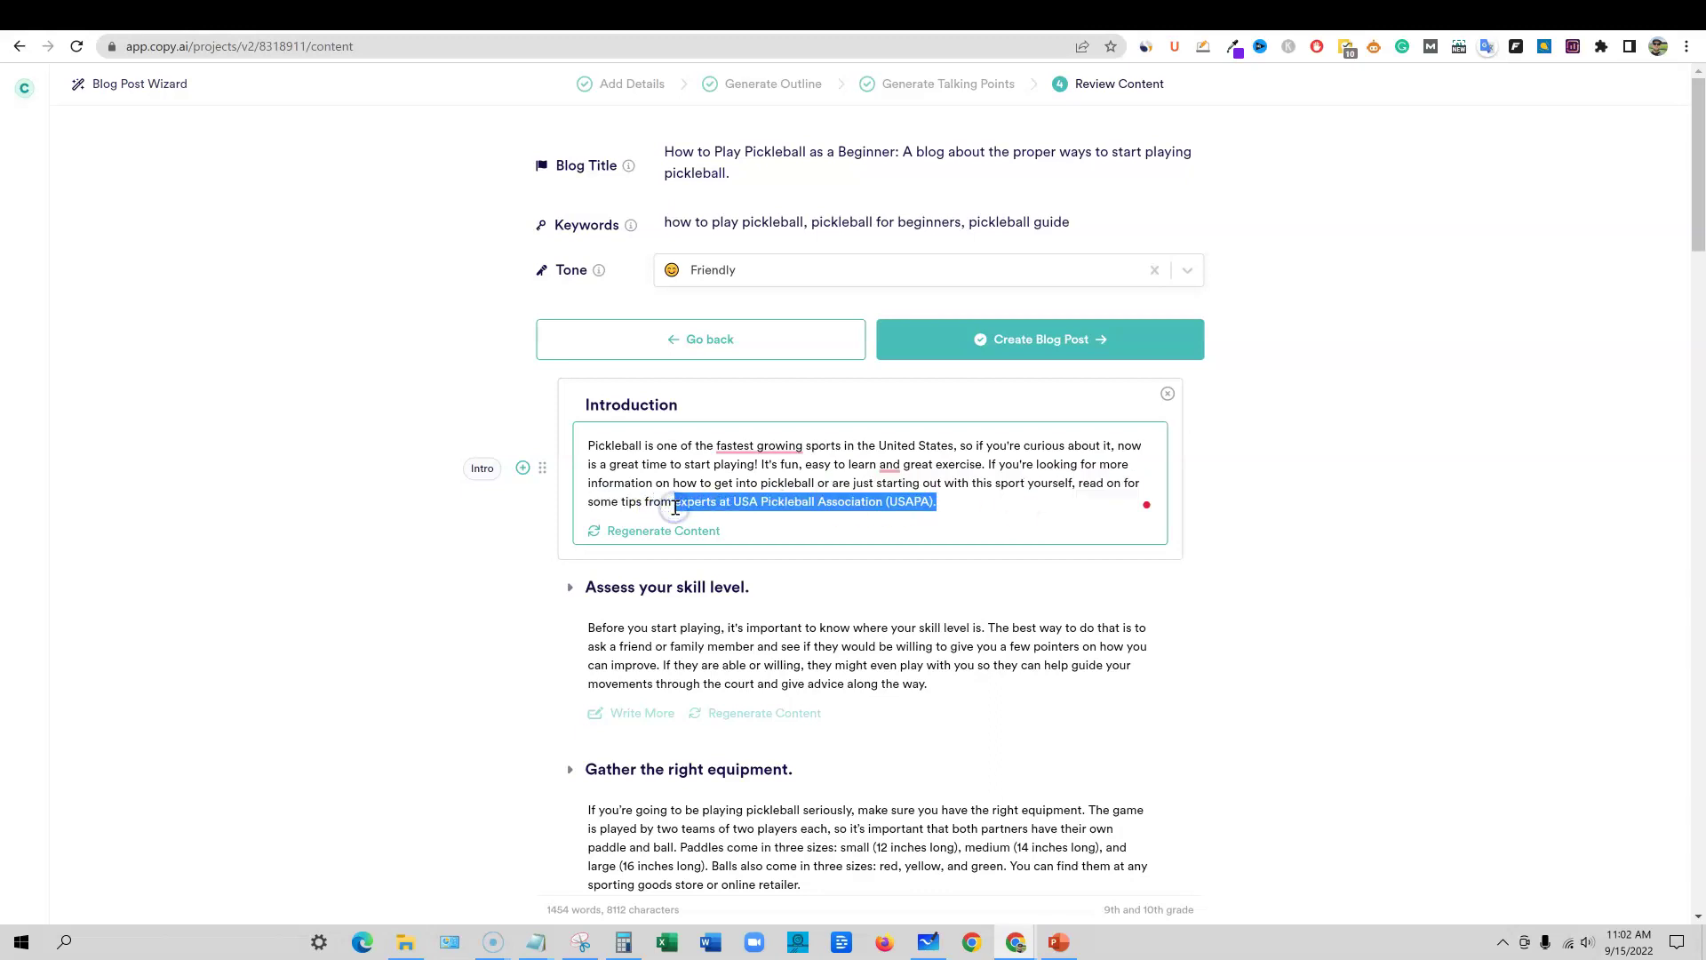
pyautogui.write('people that actually play the sport')
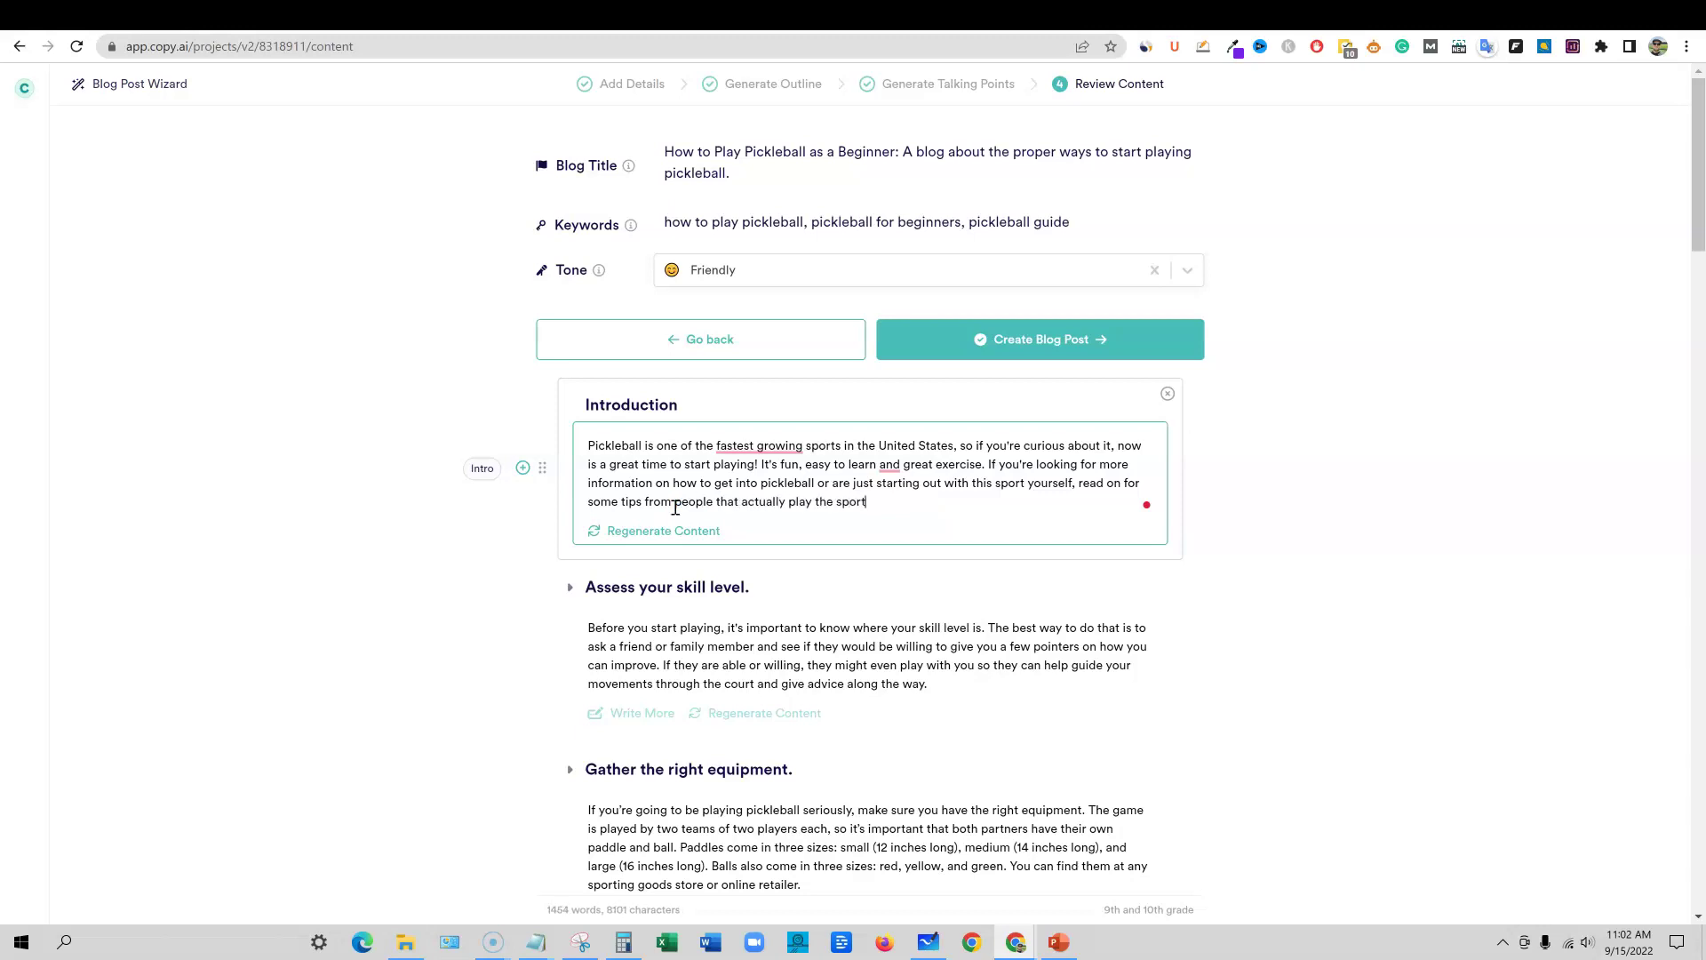
pyautogui.write(' and were beginners not too long ago.')
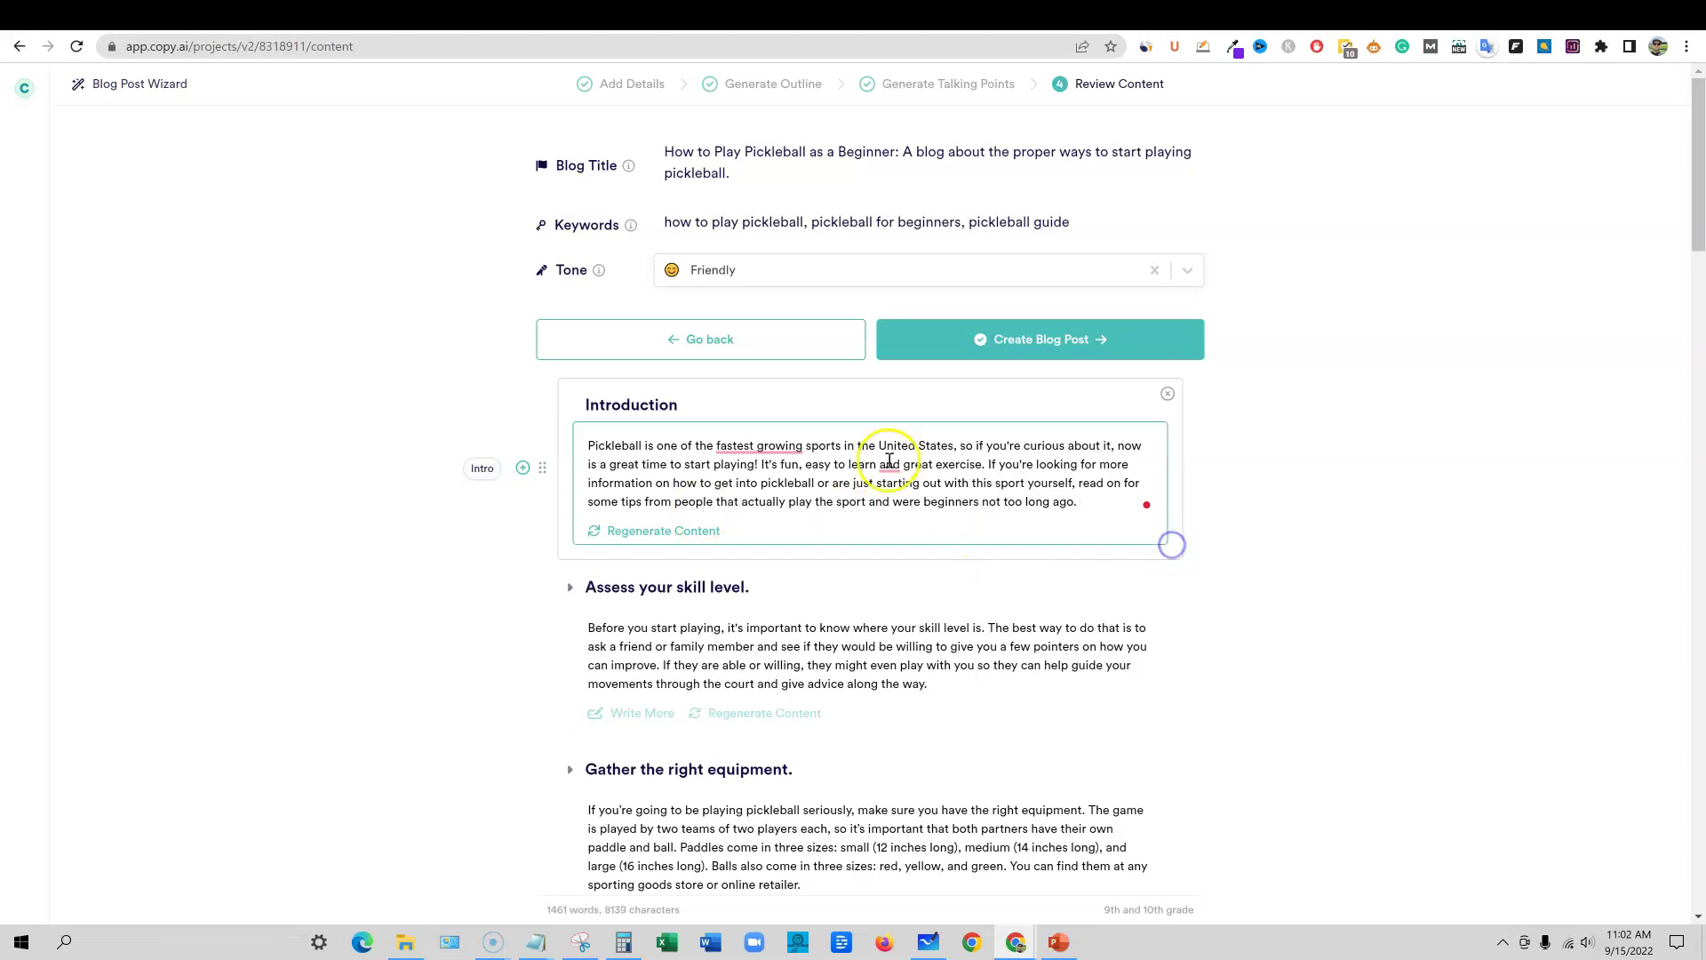
# - Change the number of basic rules to "three" in the "Get familiar with the rules" section
pyautogui.scroll(-4, 1093, 555)
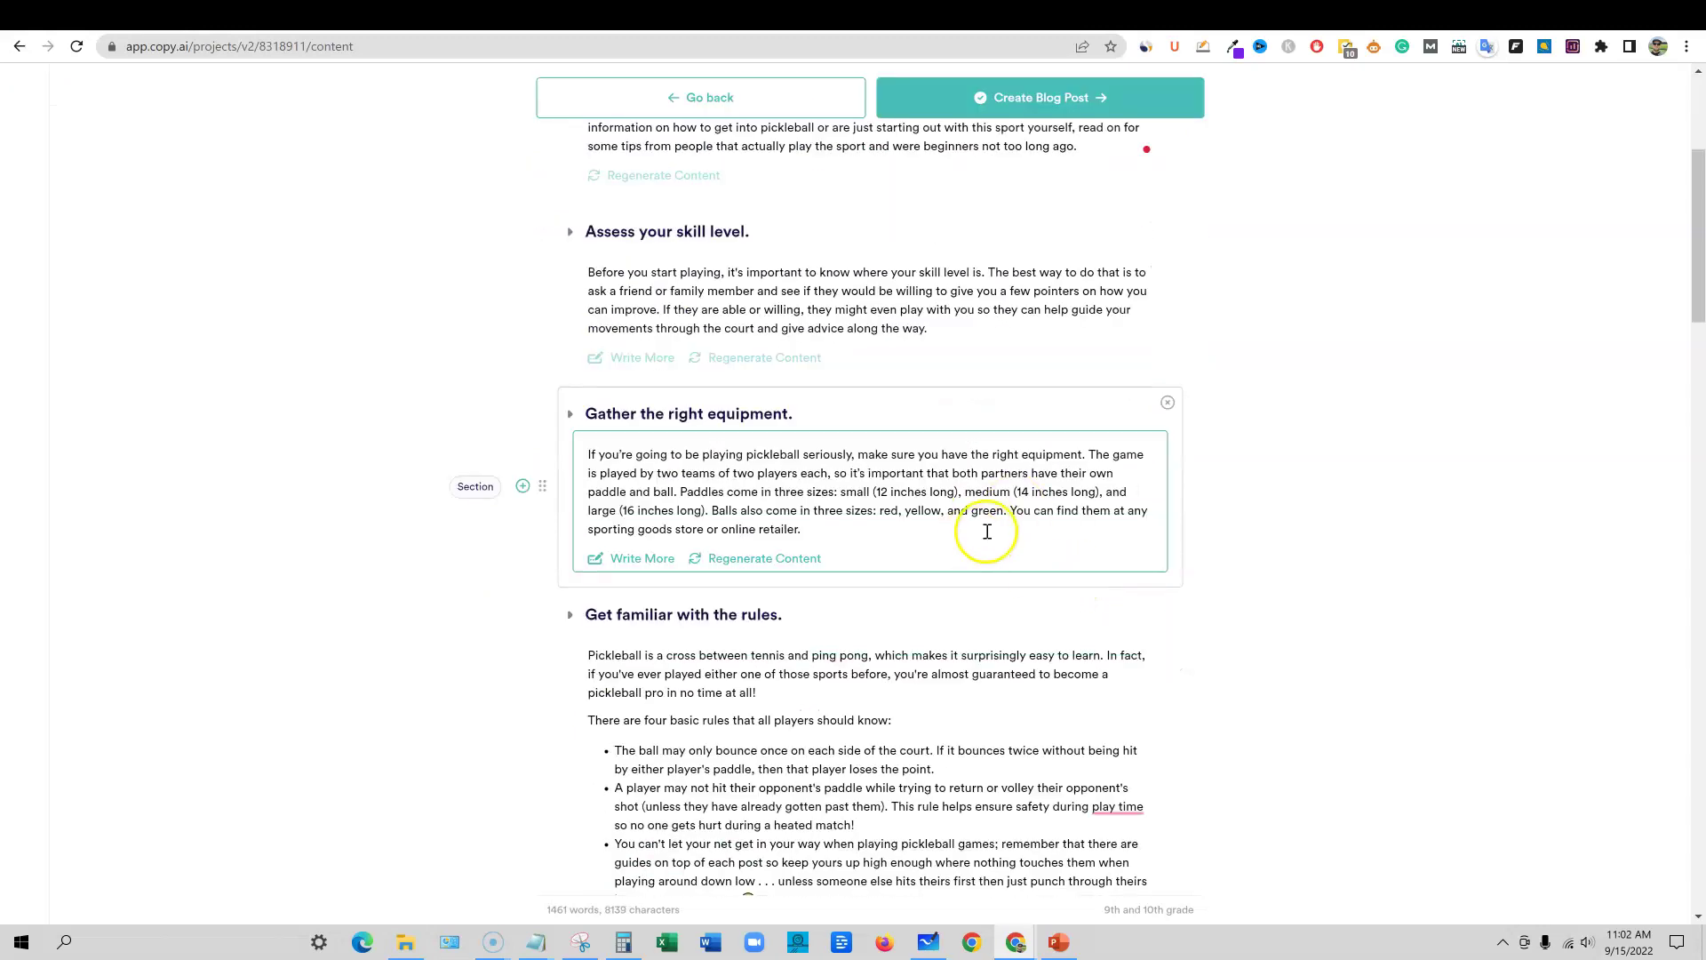
pyautogui.scroll(-1, 1196, 636)
pyautogui.scroll(-4, 1193, 637)
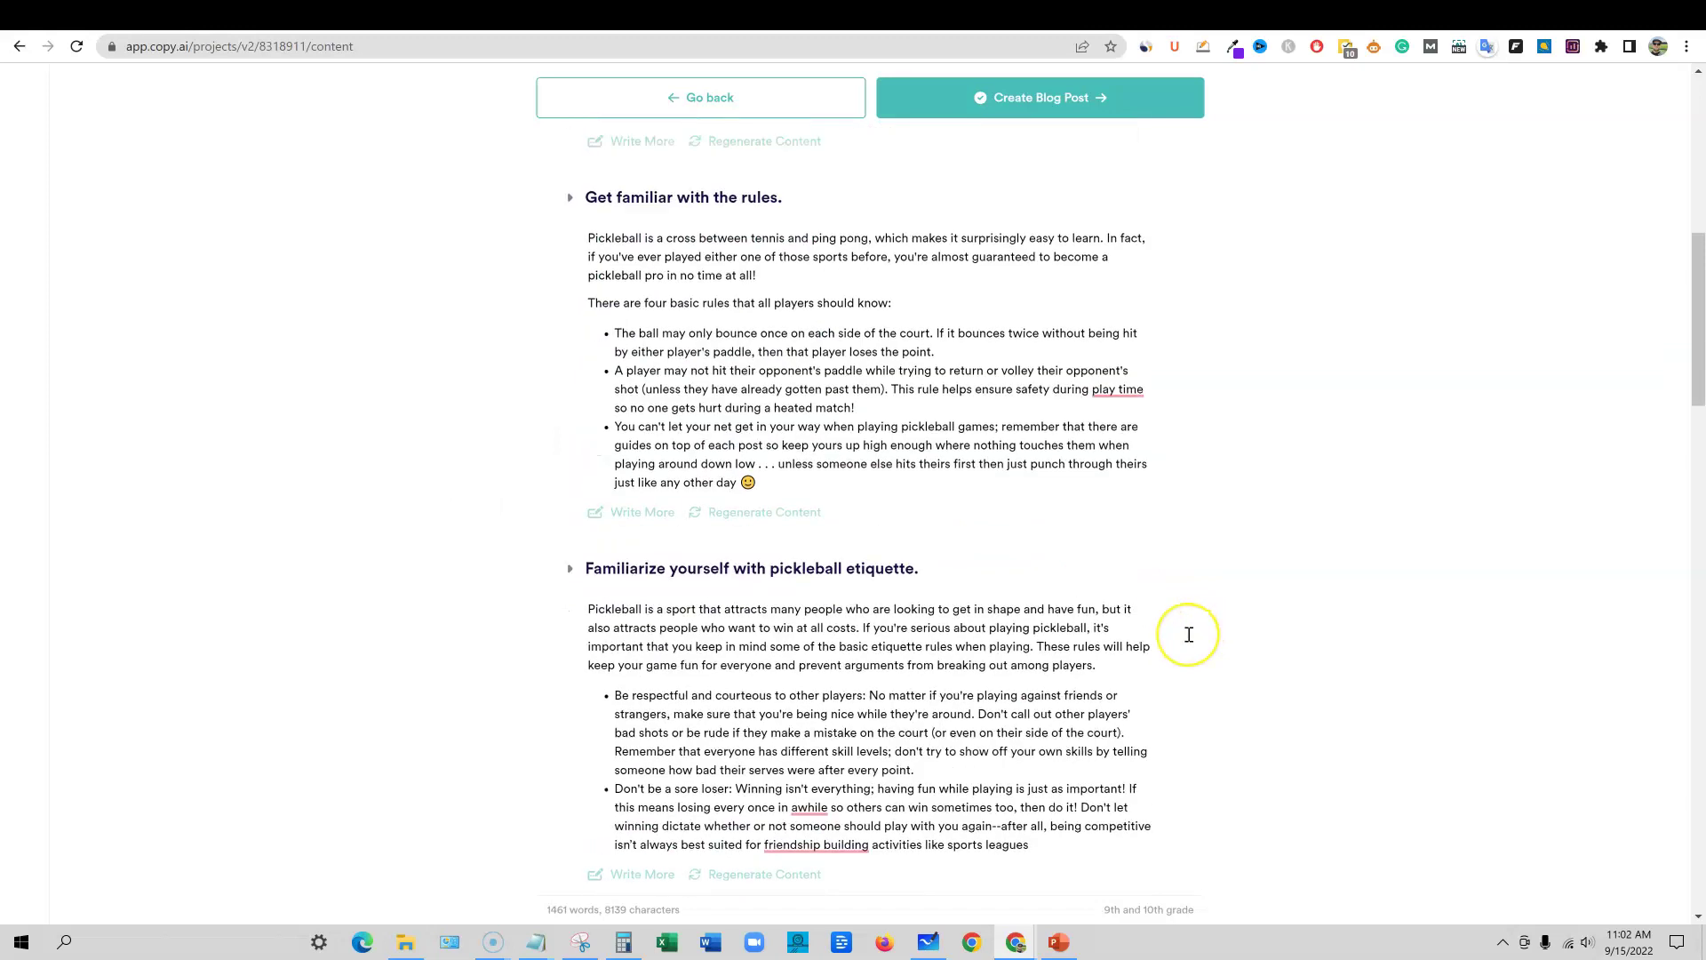
pyautogui.scroll(4, 1191, 635)
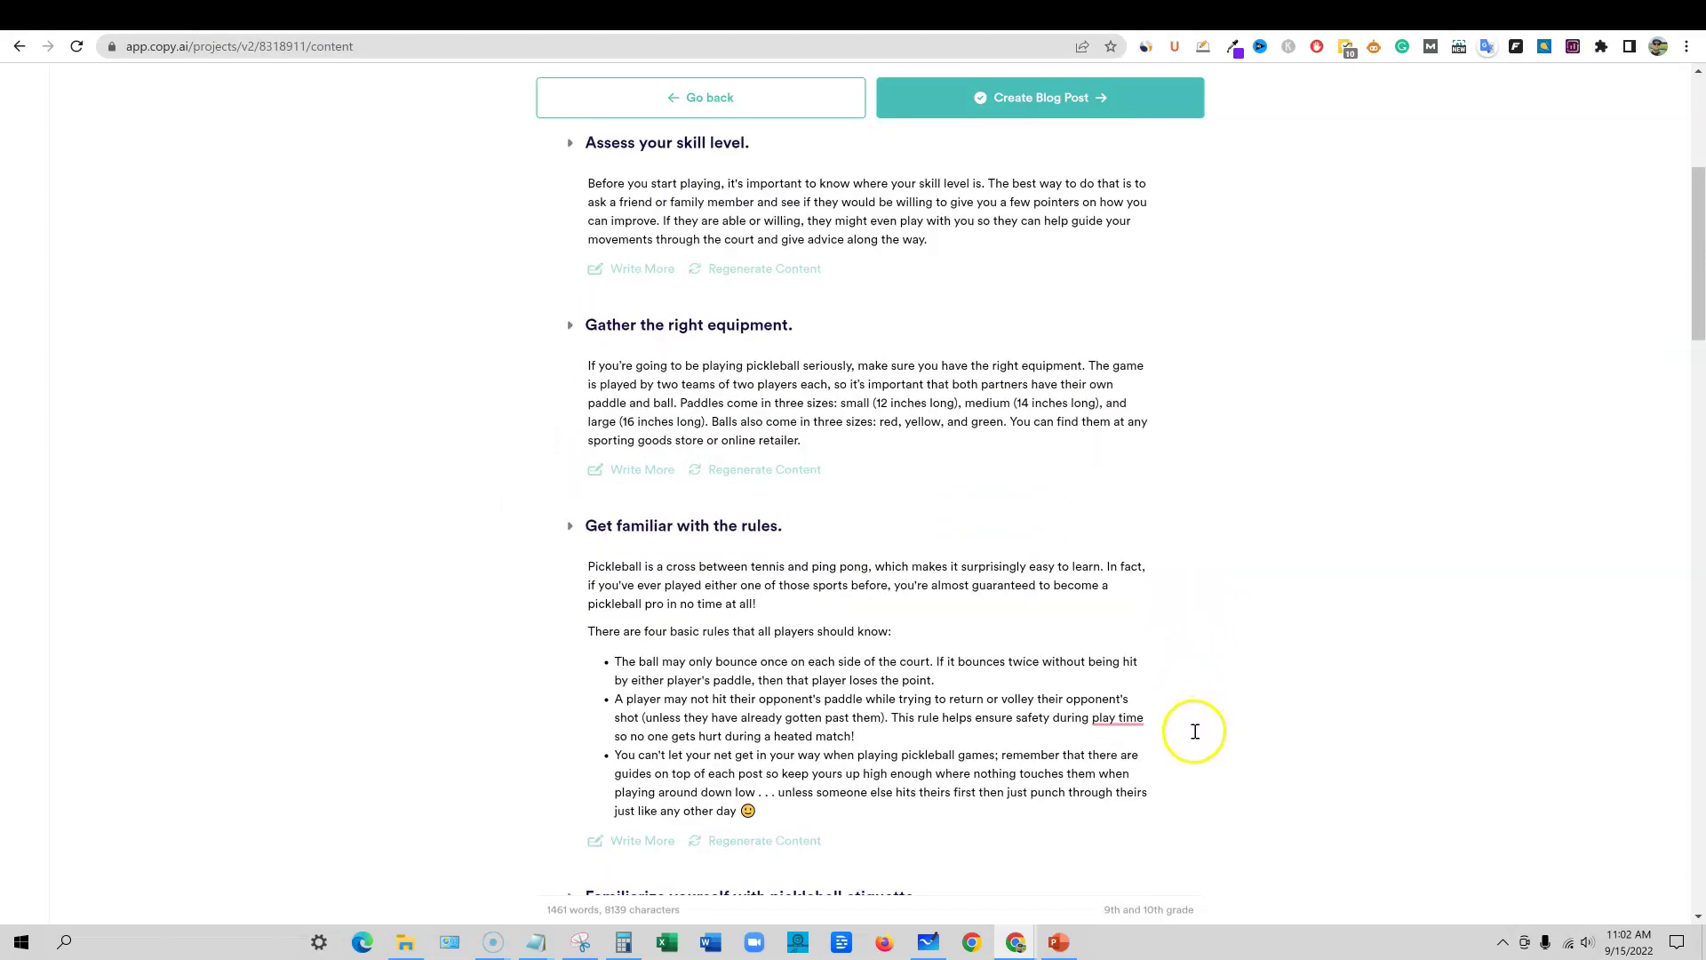
pyautogui.scroll(-2, 1138, 761)
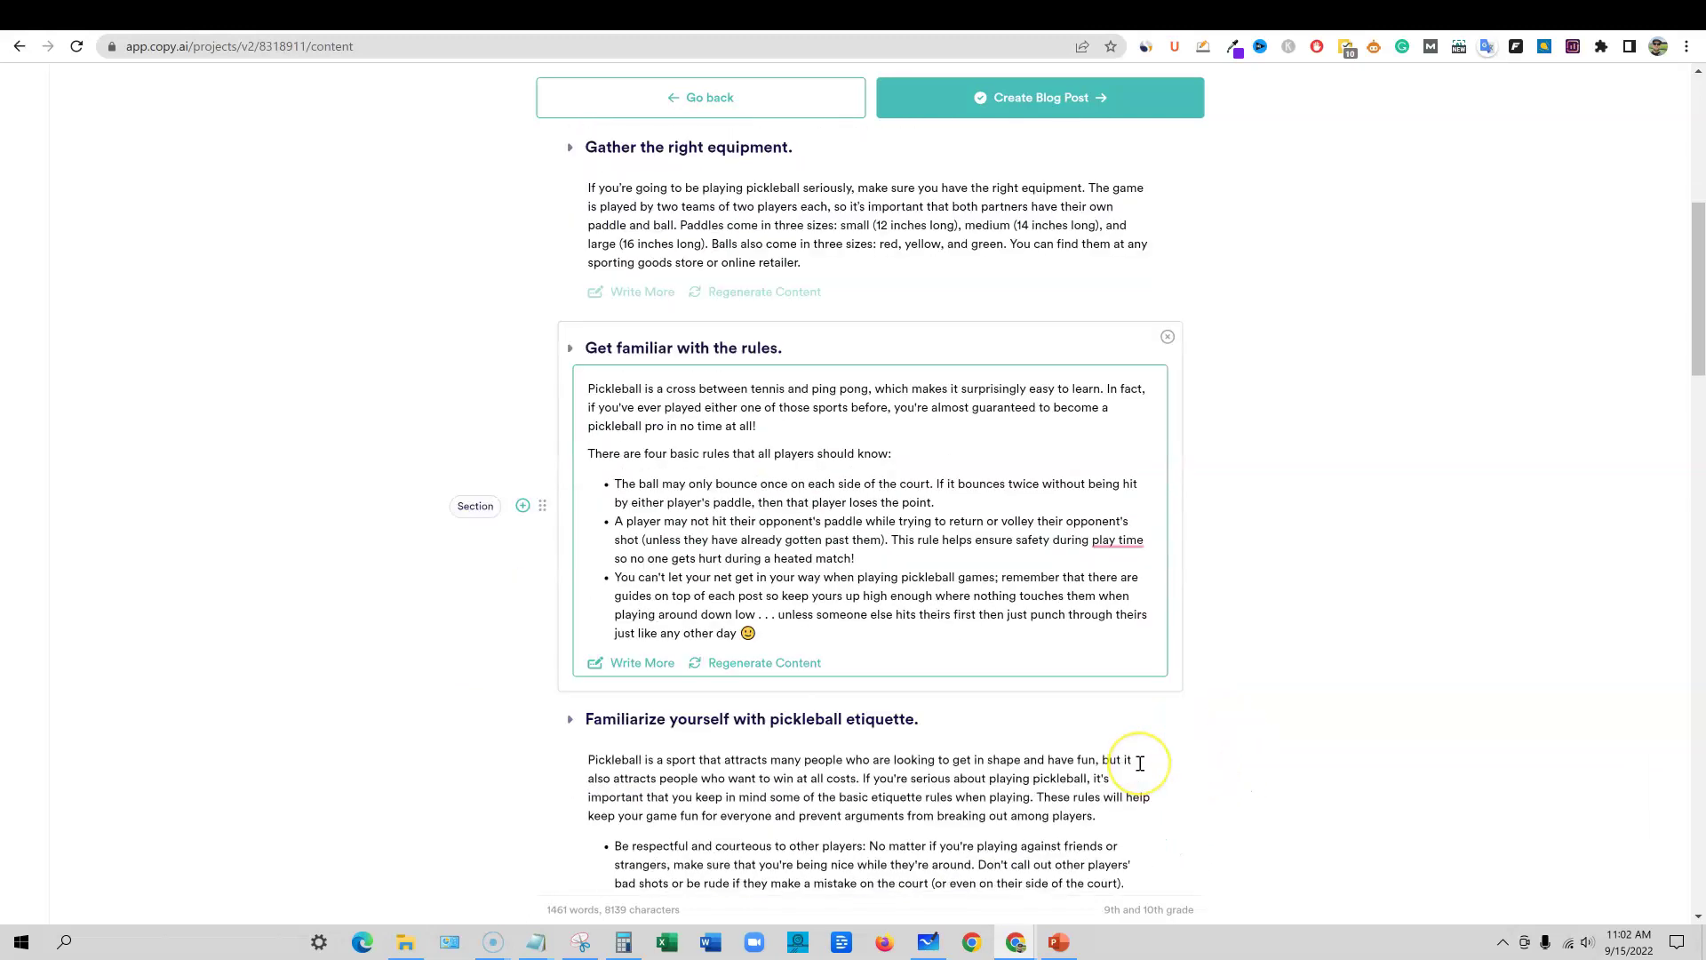
pyautogui.scroll(-4, 1133, 762)
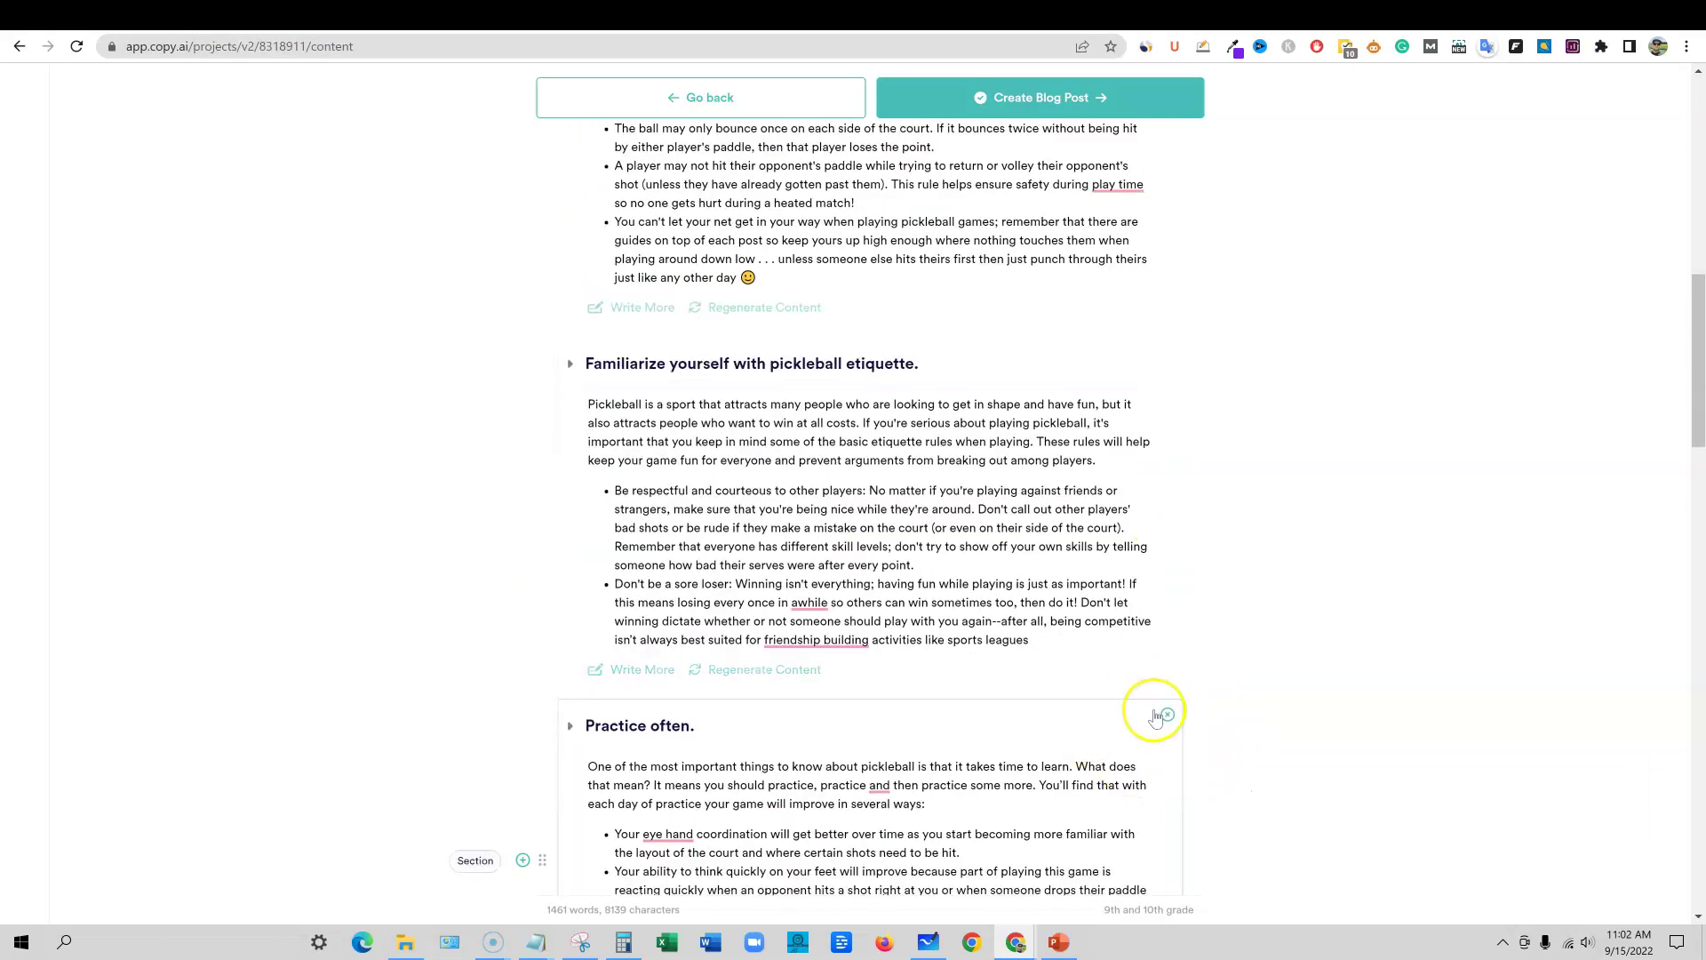
pyautogui.scroll(4, 809, 418)
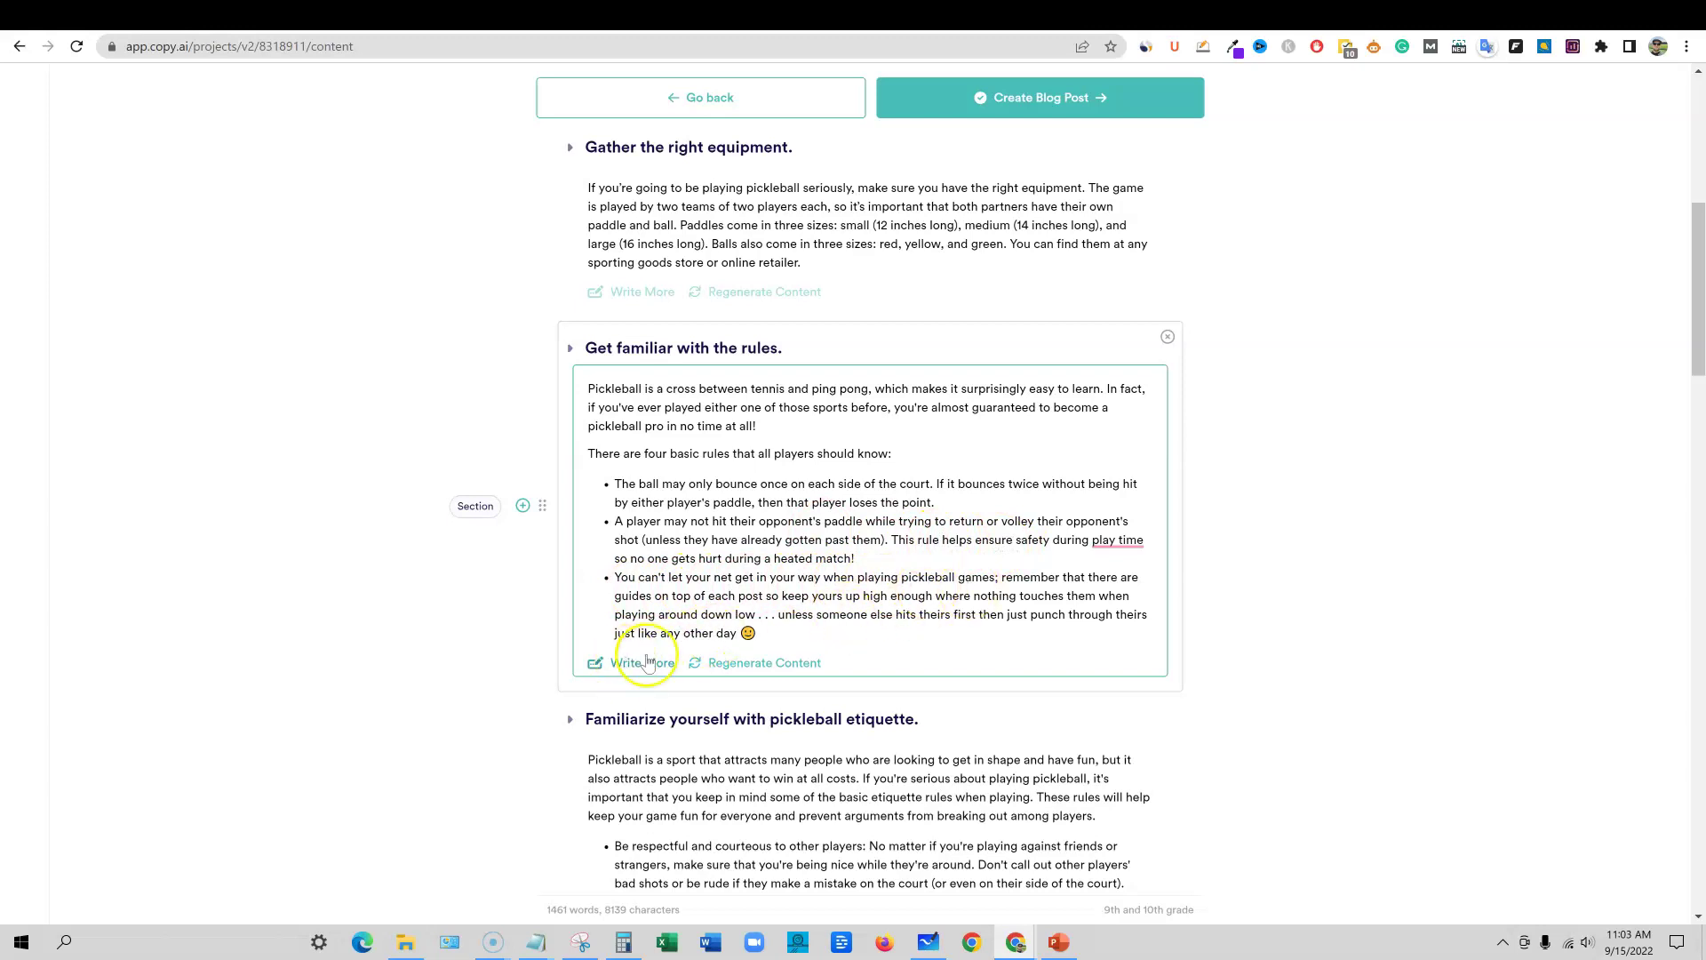
pyautogui.click(667, 455)
pyautogui.moveTo(666, 455); pyautogui.dragTo(647, 457)
pyautogui.write('three')
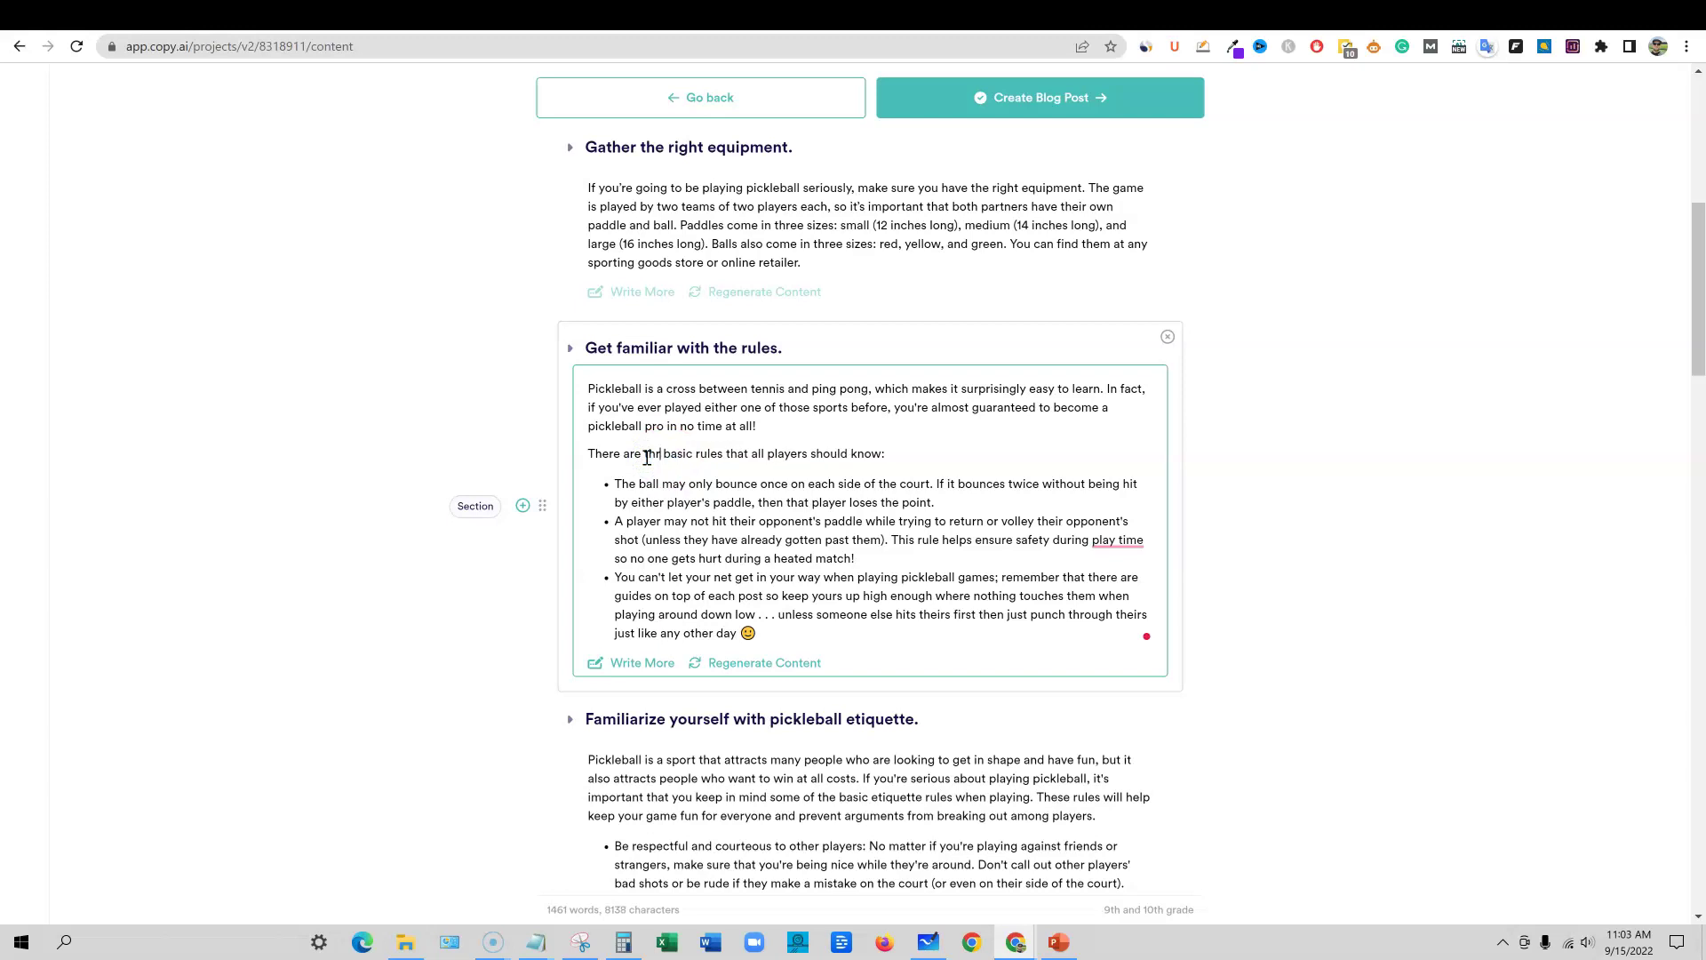
# - Examine the generated sections from the basic rules and pickleball etiquette through to the Conclusion
pyautogui.scroll(-2, 839, 545)
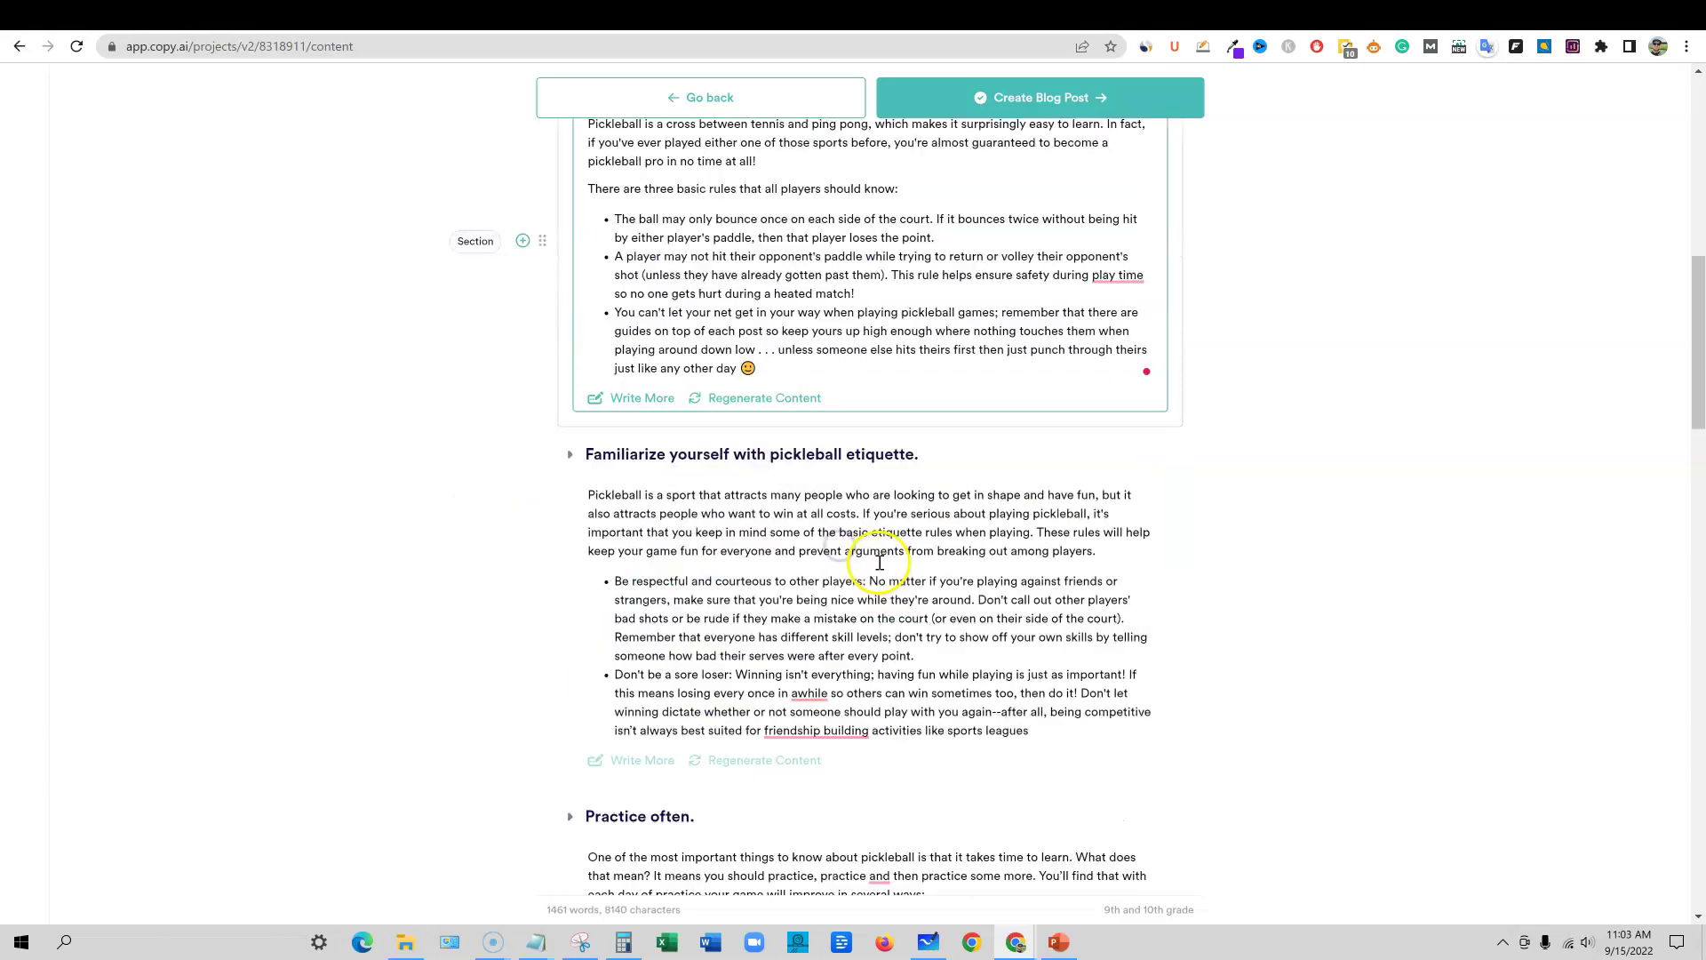
pyautogui.scroll(-2, 916, 627)
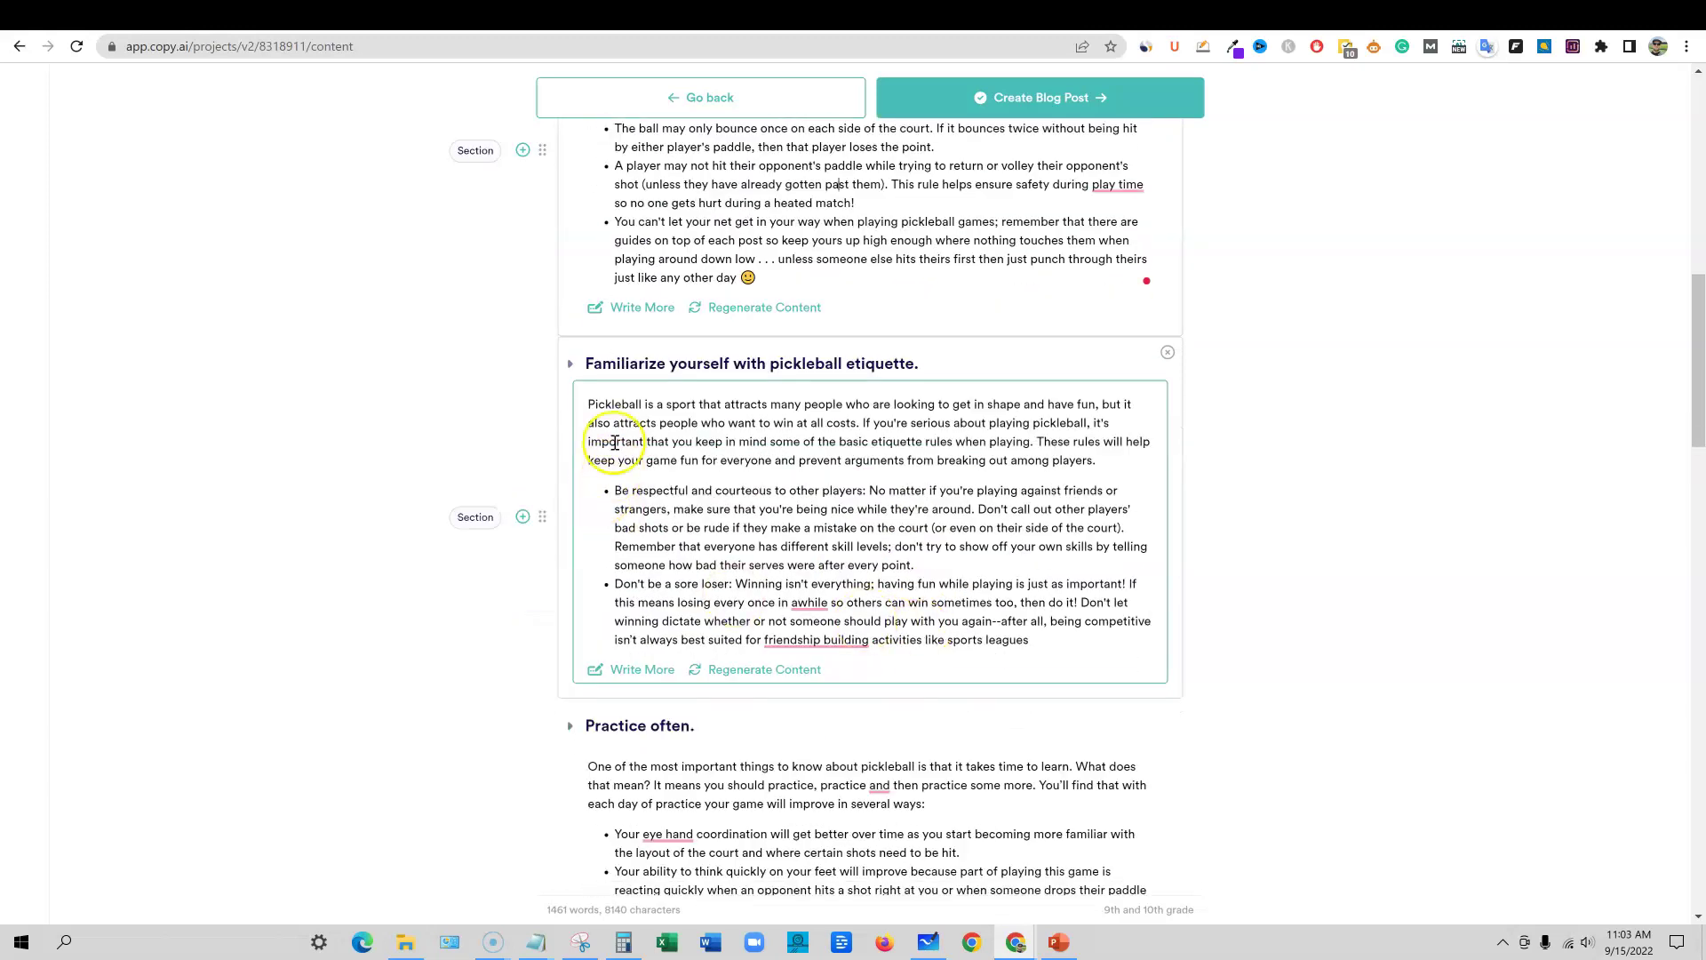
pyautogui.scroll(-2, 920, 680)
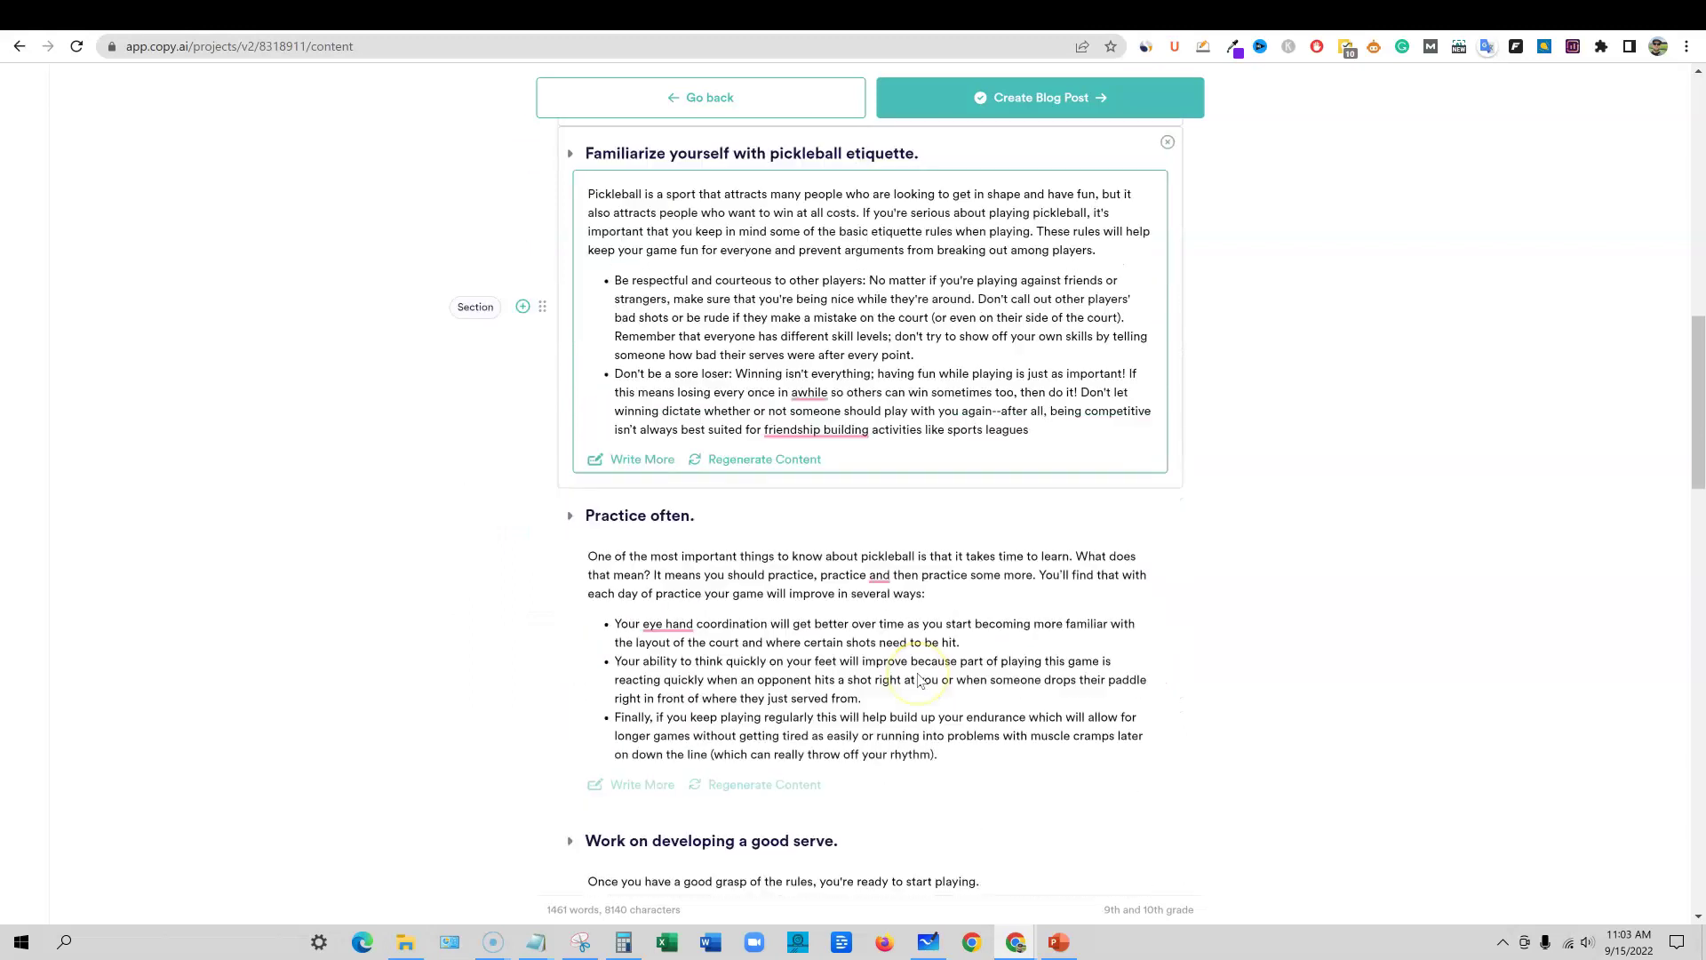
pyautogui.scroll(1, 920, 678)
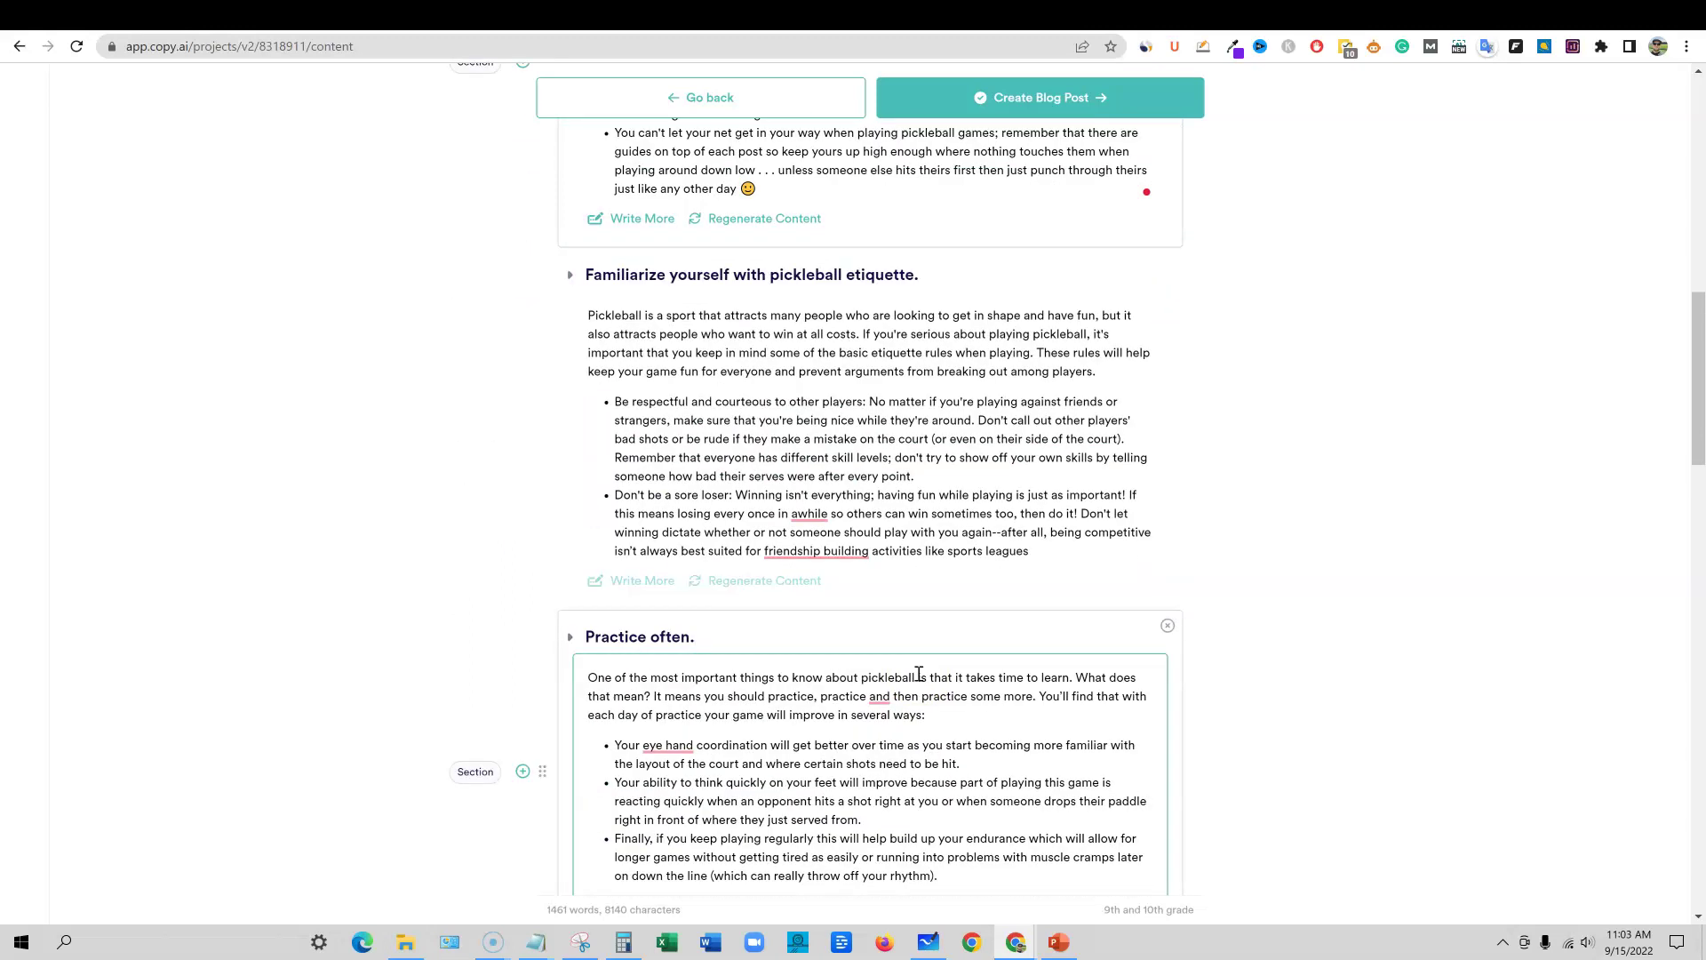
pyautogui.scroll(3, 920, 675)
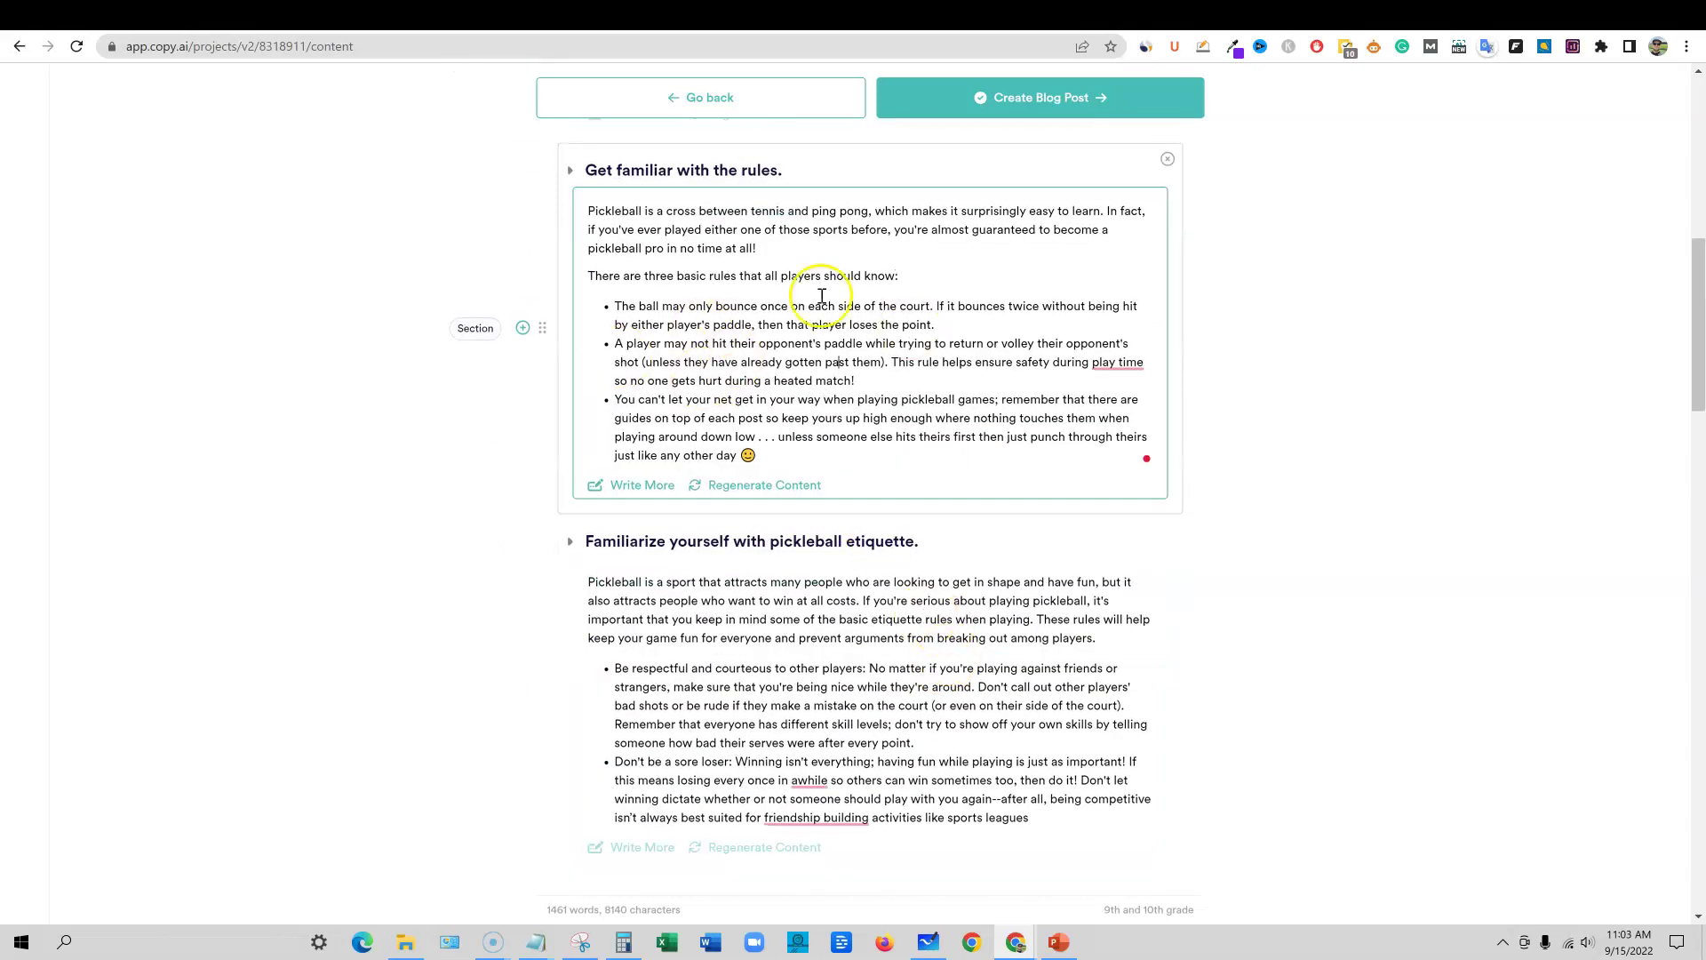
pyautogui.scroll(-2, 849, 756)
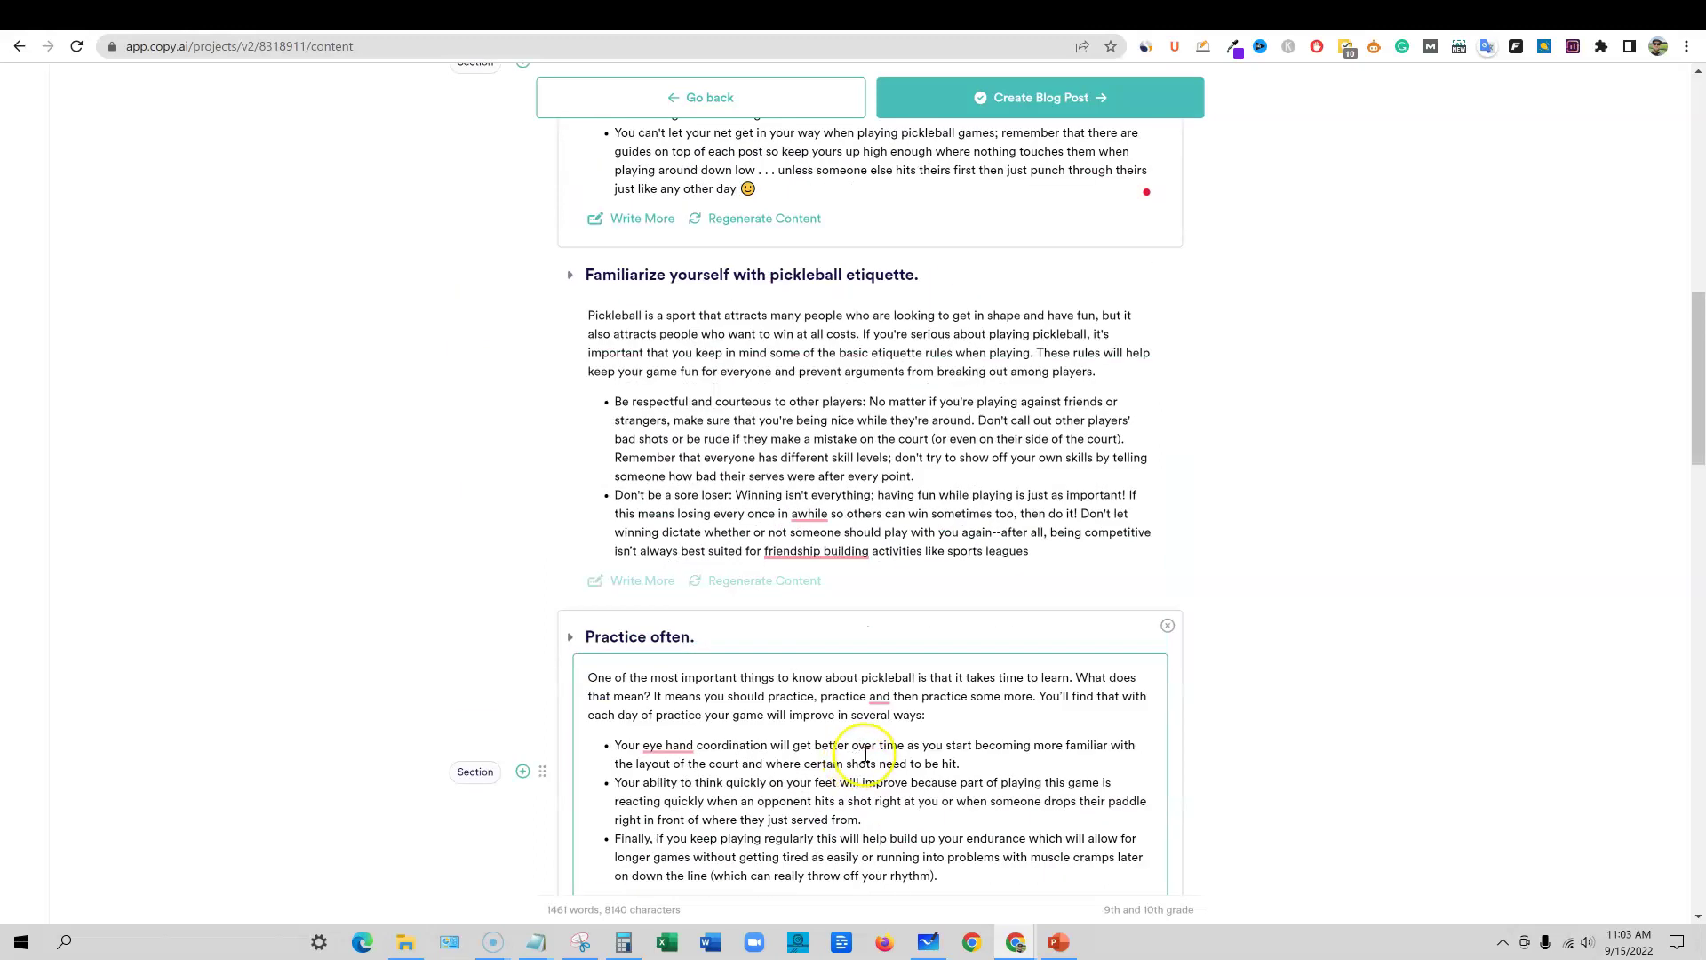
pyautogui.scroll(-5, 865, 760)
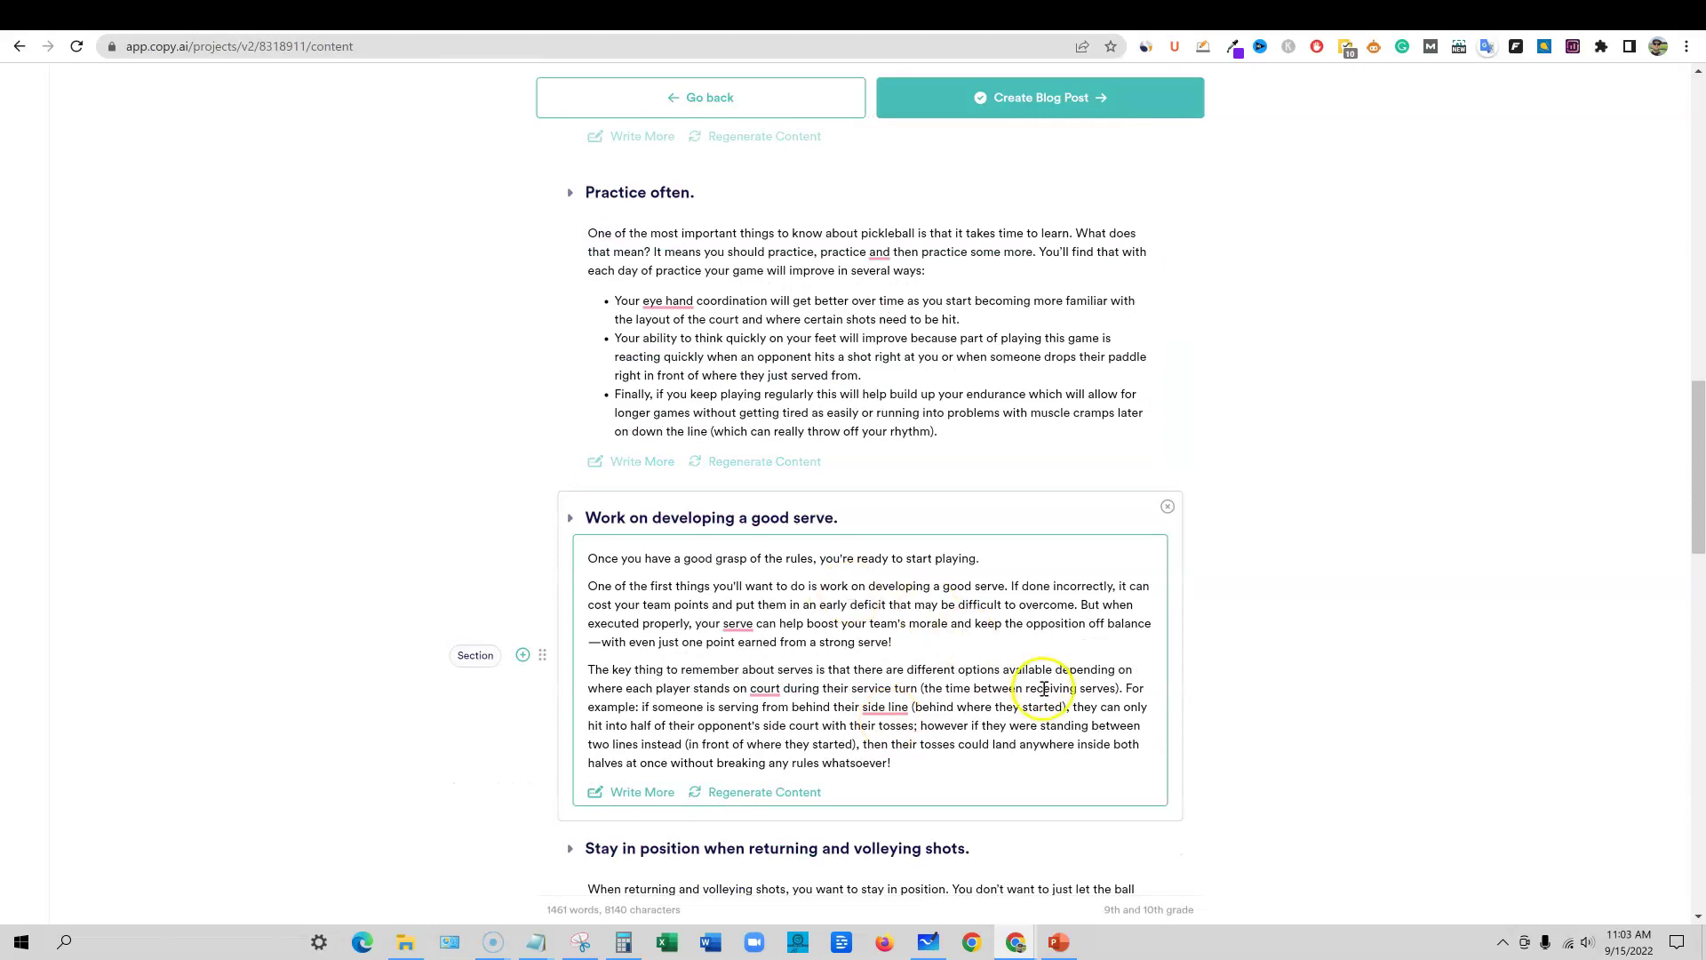
pyautogui.scroll(-4, 1040, 689)
pyautogui.scroll(-3, 1047, 702)
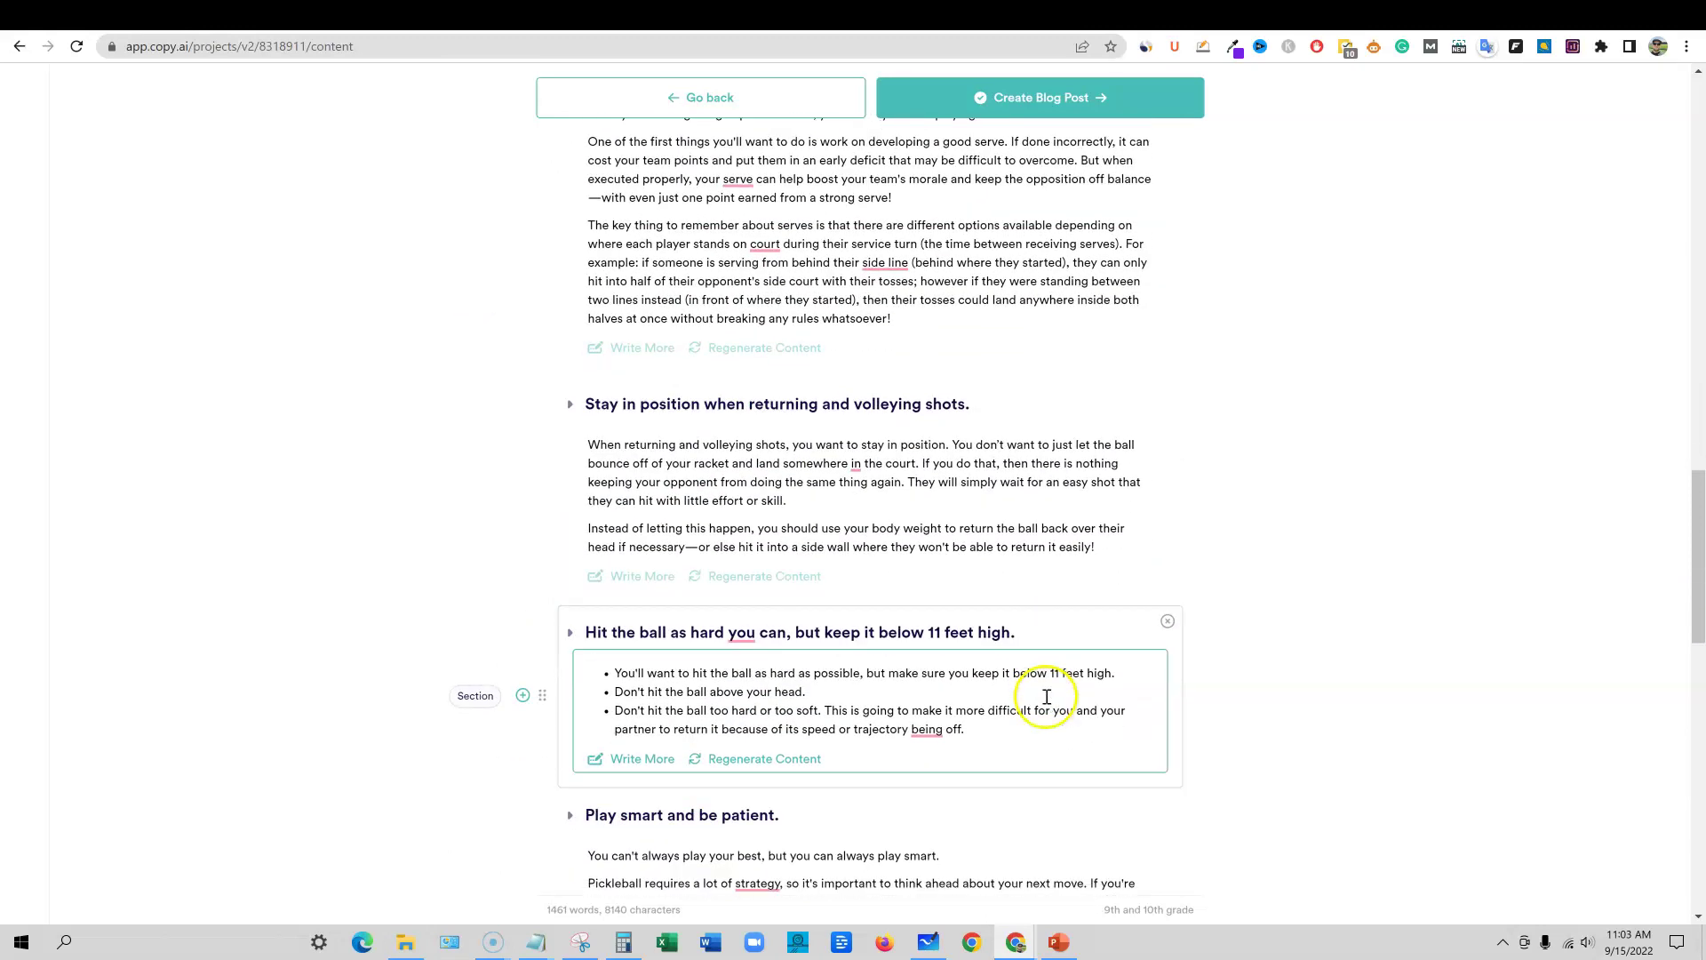
pyautogui.scroll(1, 1047, 698)
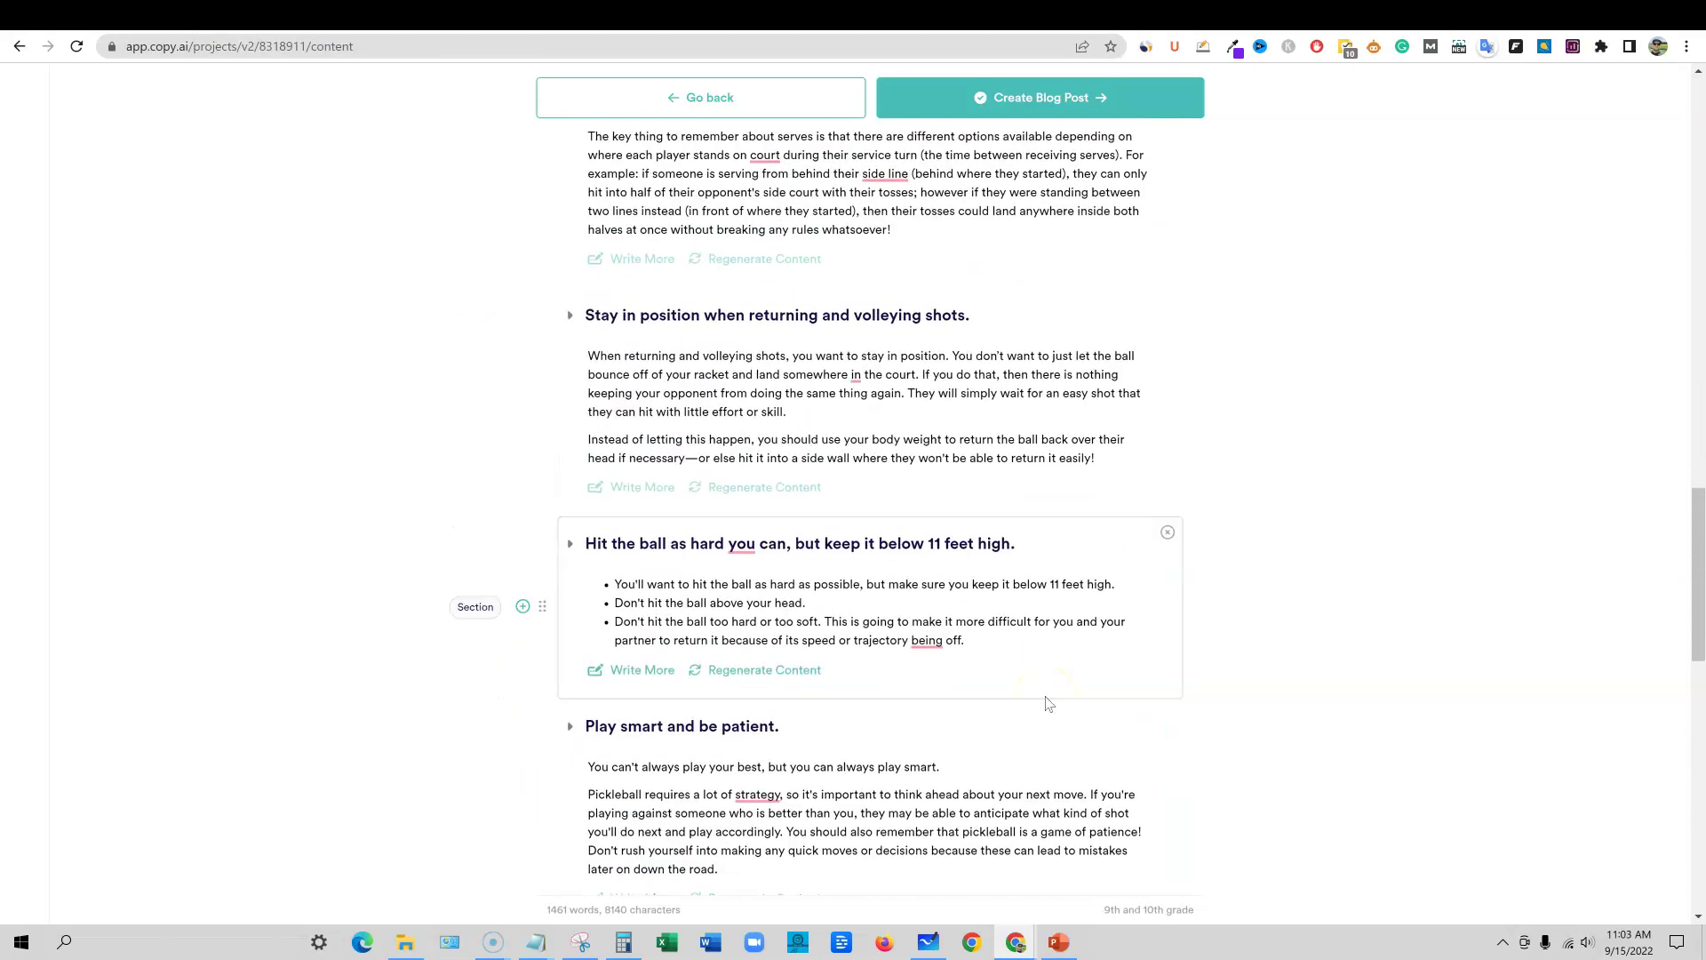
pyautogui.scroll(-2, 1047, 704)
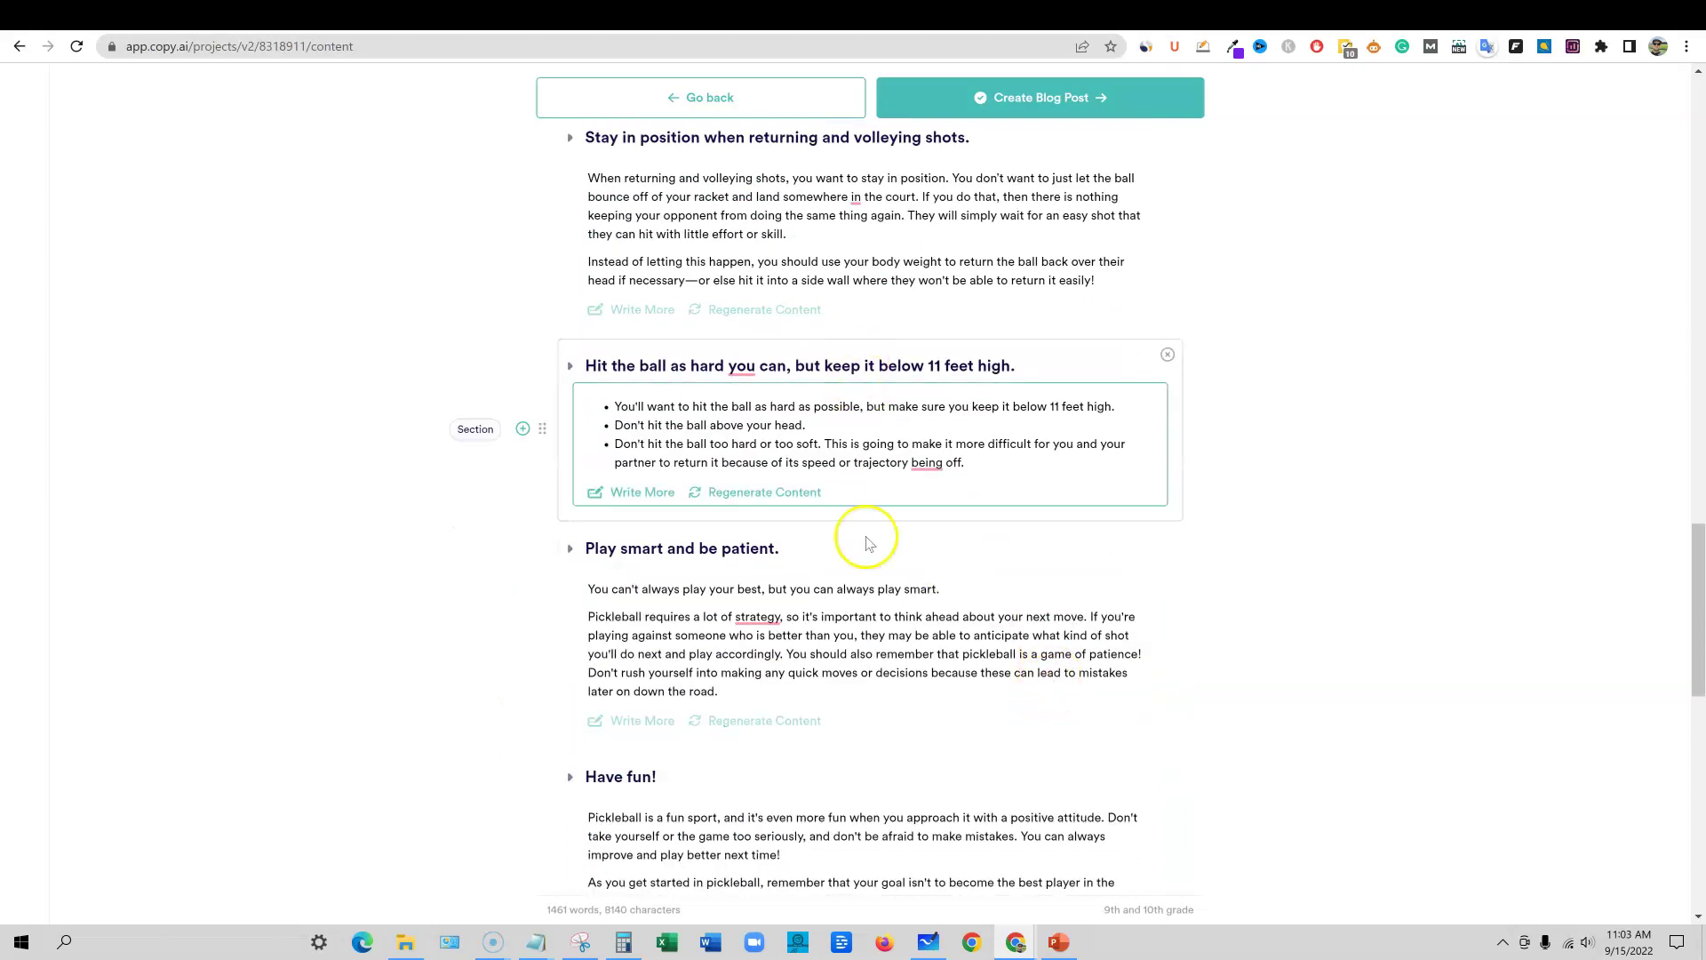
pyautogui.scroll(-8, 880, 551)
pyautogui.scroll(-2, 885, 558)
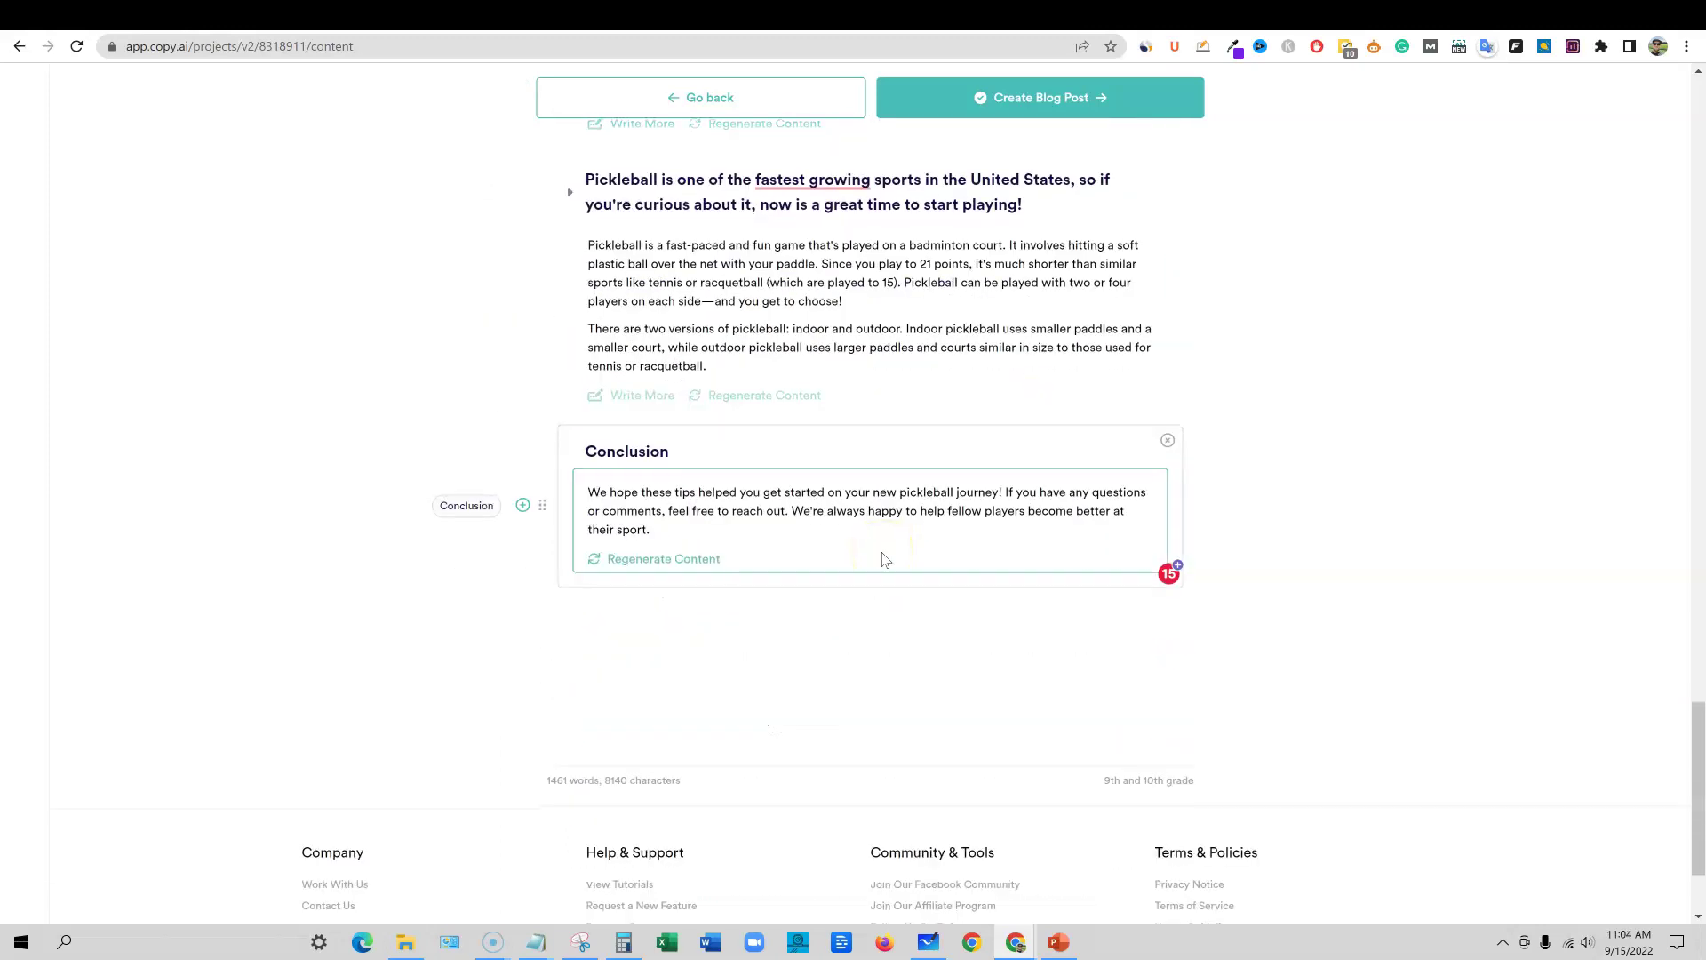
# - Check the post's word and character count and its estimated school grade level below the Conclusion
pyautogui.scroll(-1, 885, 560)
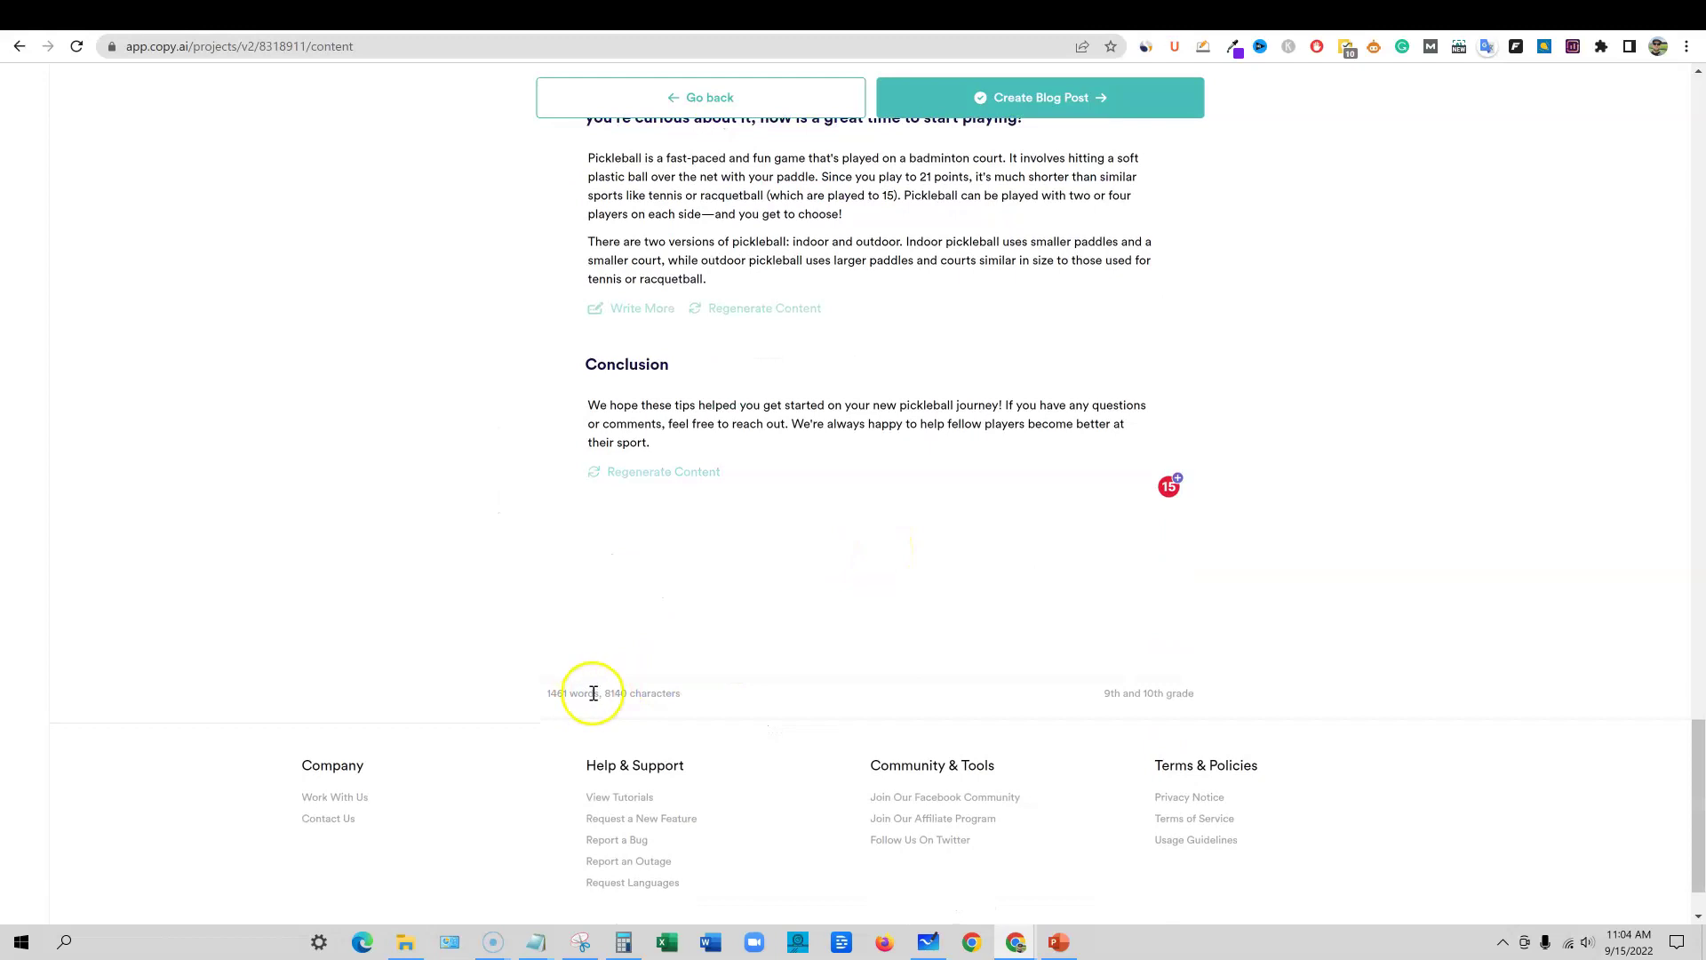
pyautogui.moveTo(536, 692); pyautogui.dragTo(735, 702)
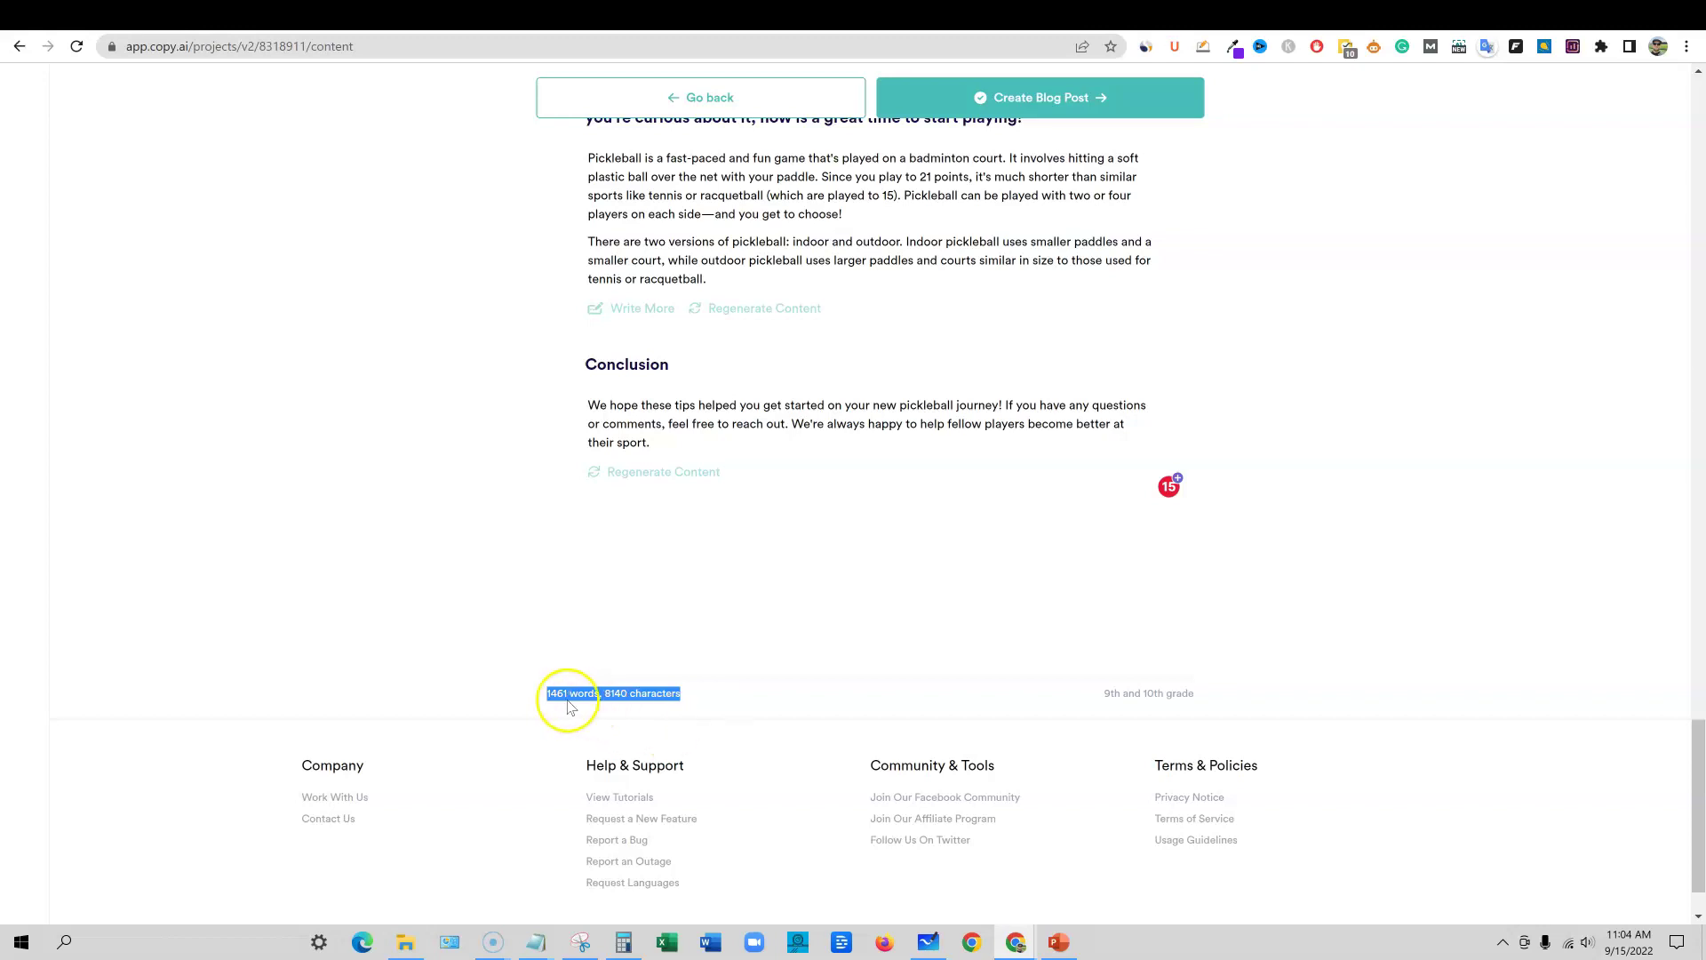
pyautogui.moveTo(1108, 693)
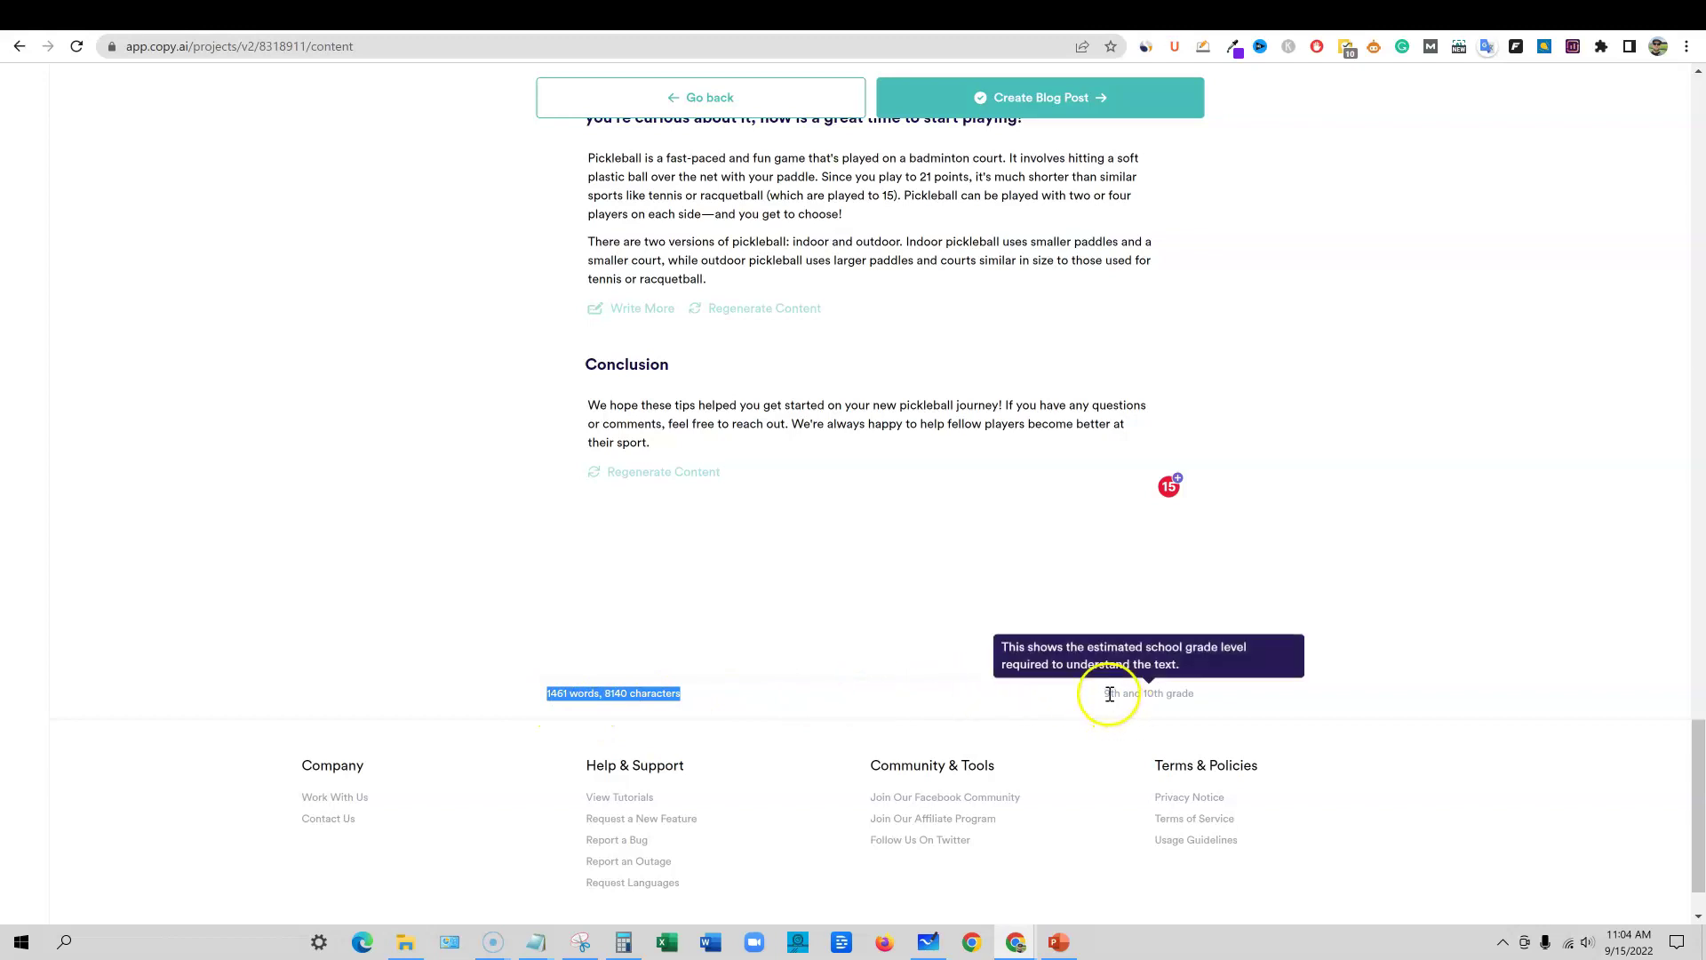
pyautogui.moveTo(1106, 694); pyautogui.dragTo(1200, 692)
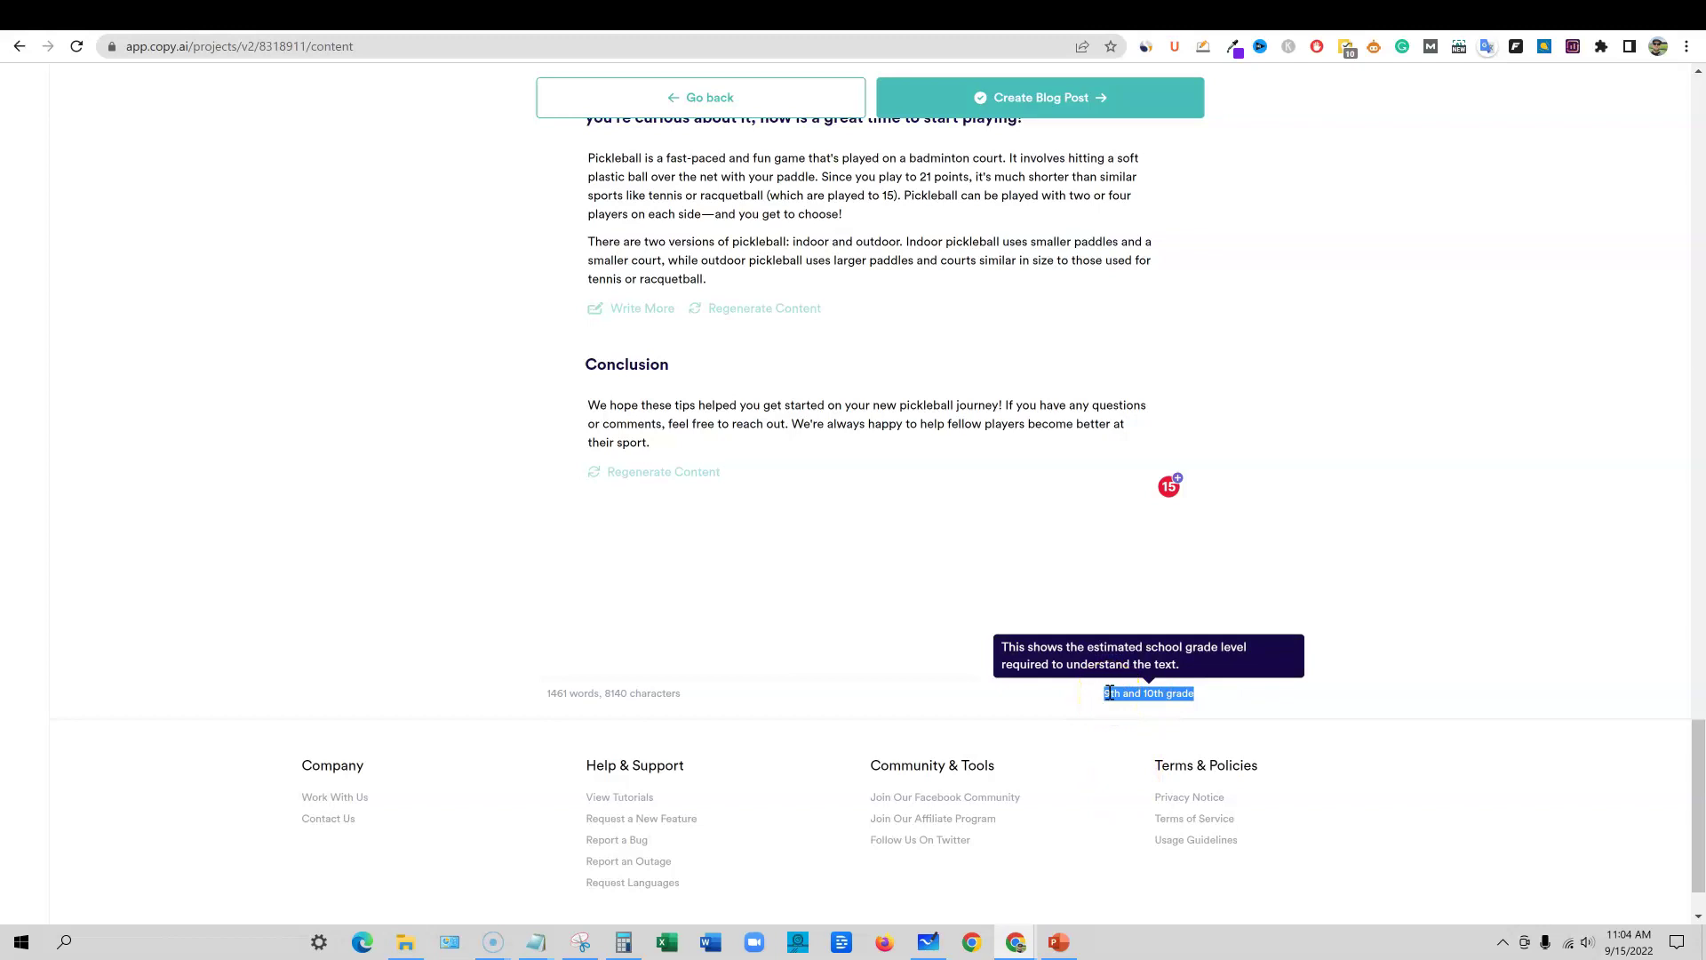
pyautogui.scroll(15, 1131, 657)
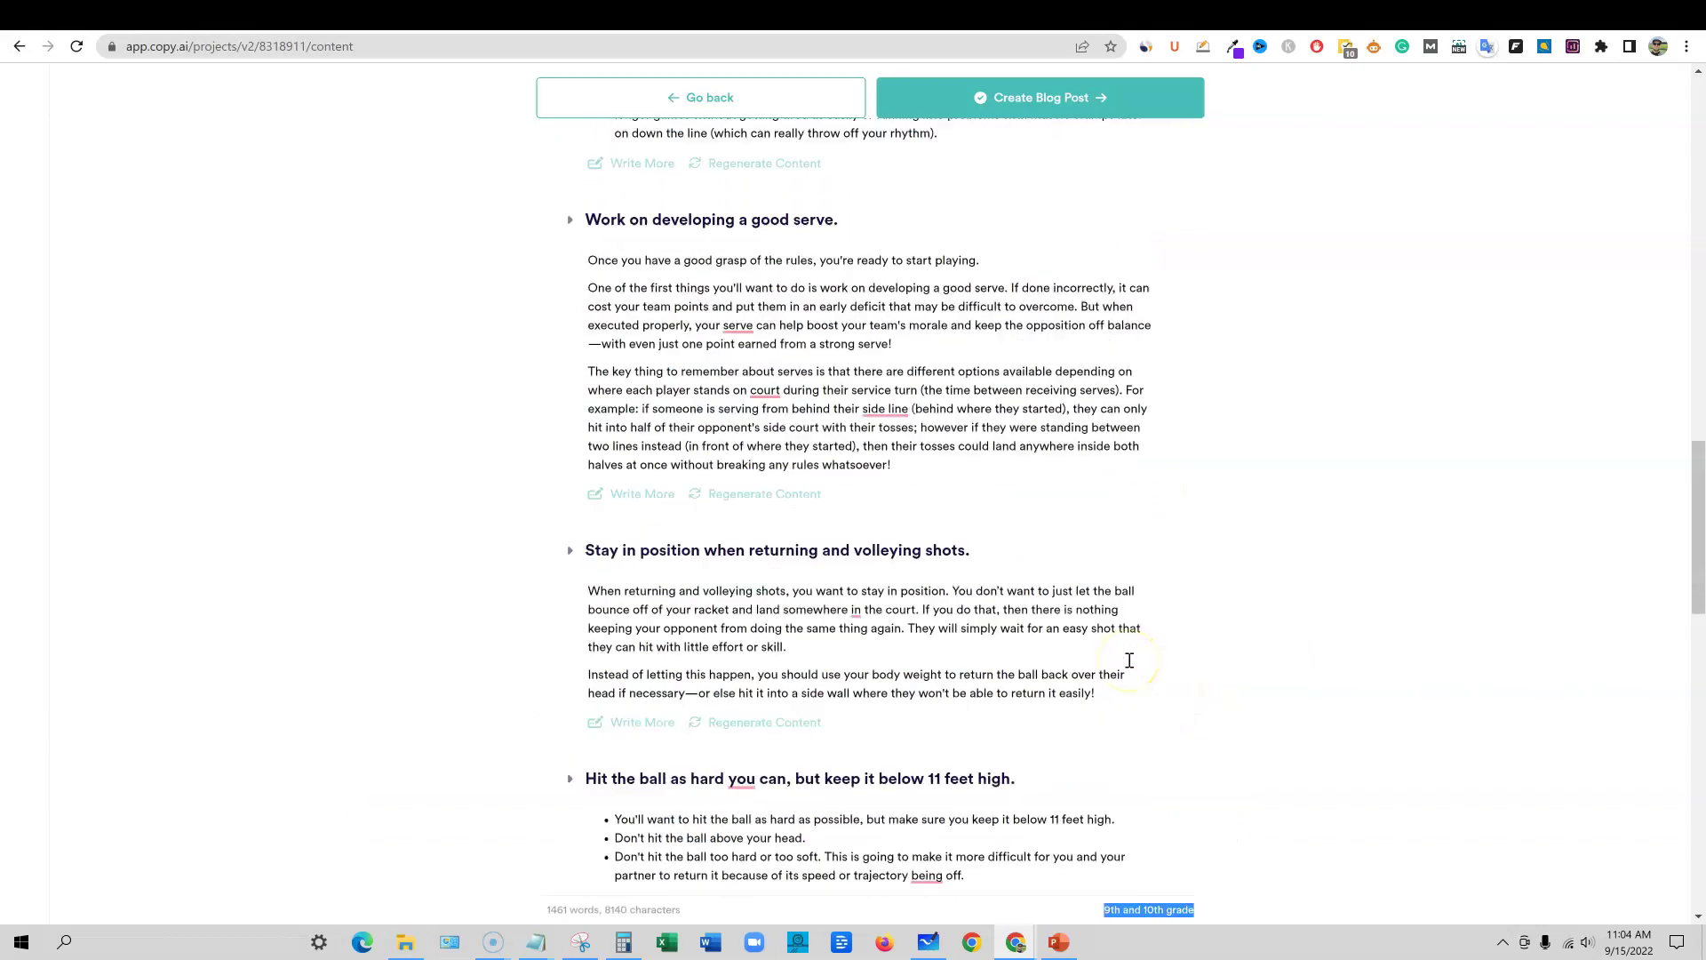
# - Create the blog post from the completed section content
pyautogui.scroll(15, 1130, 660)
pyautogui.click(1085, 103)
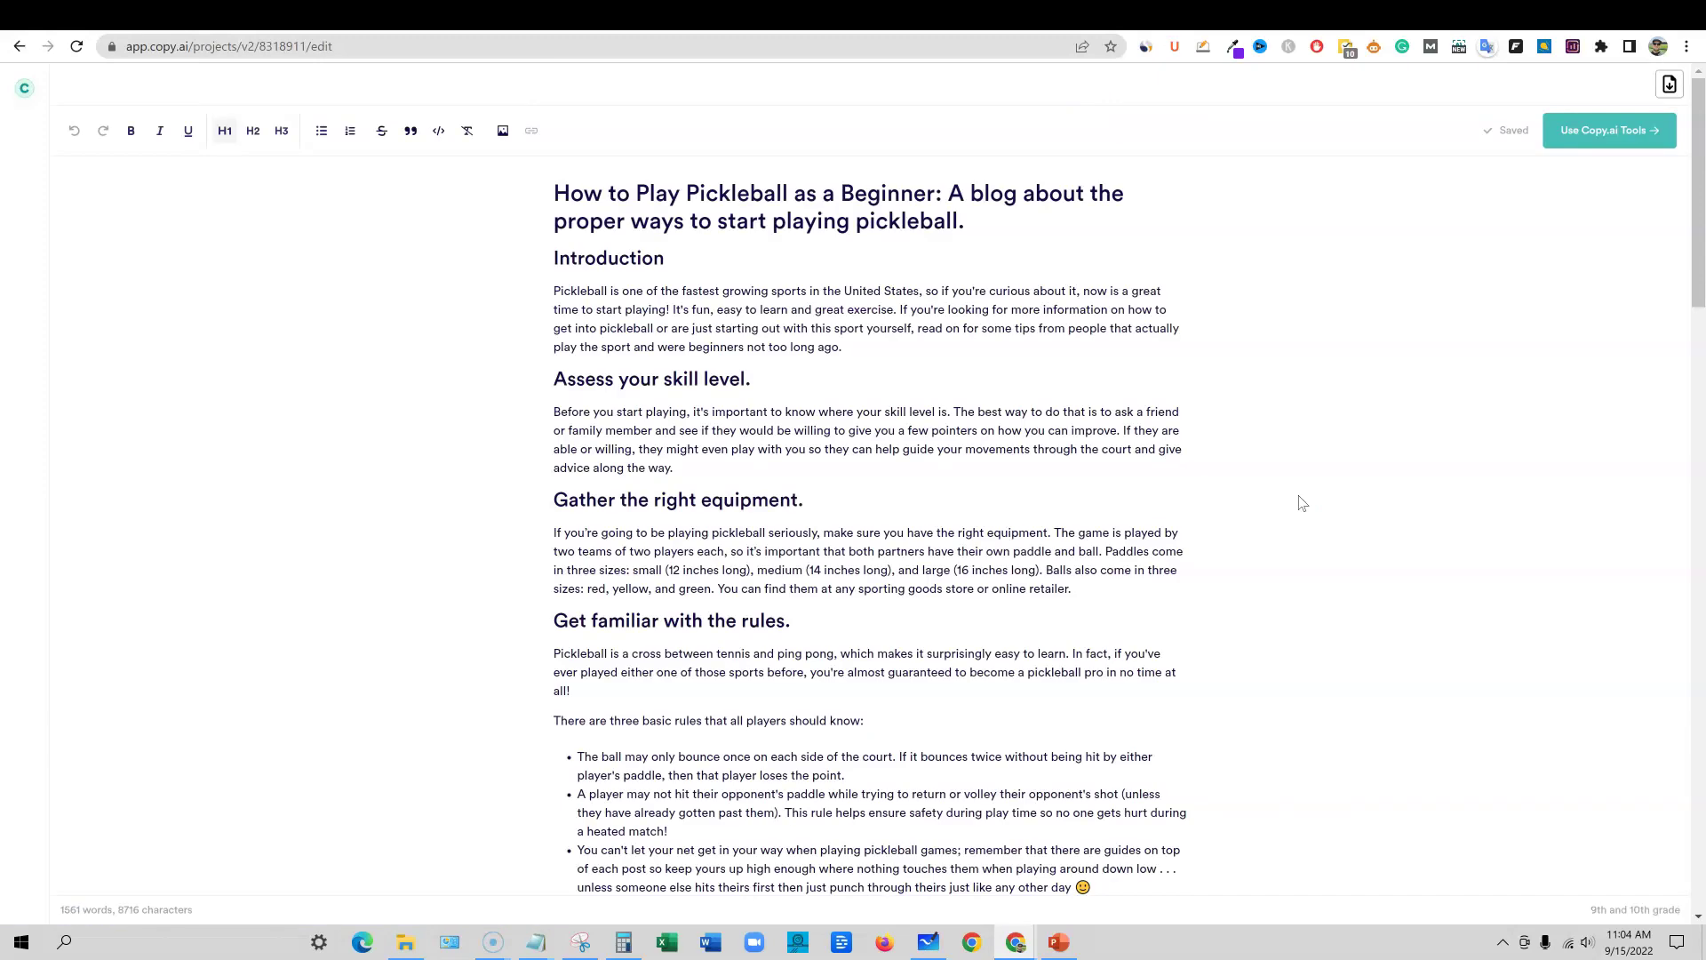
# - Read through the assembled pickleball post from its title and Introduction down to the Conclusion
pyautogui.scroll(-6, 1025, 447)
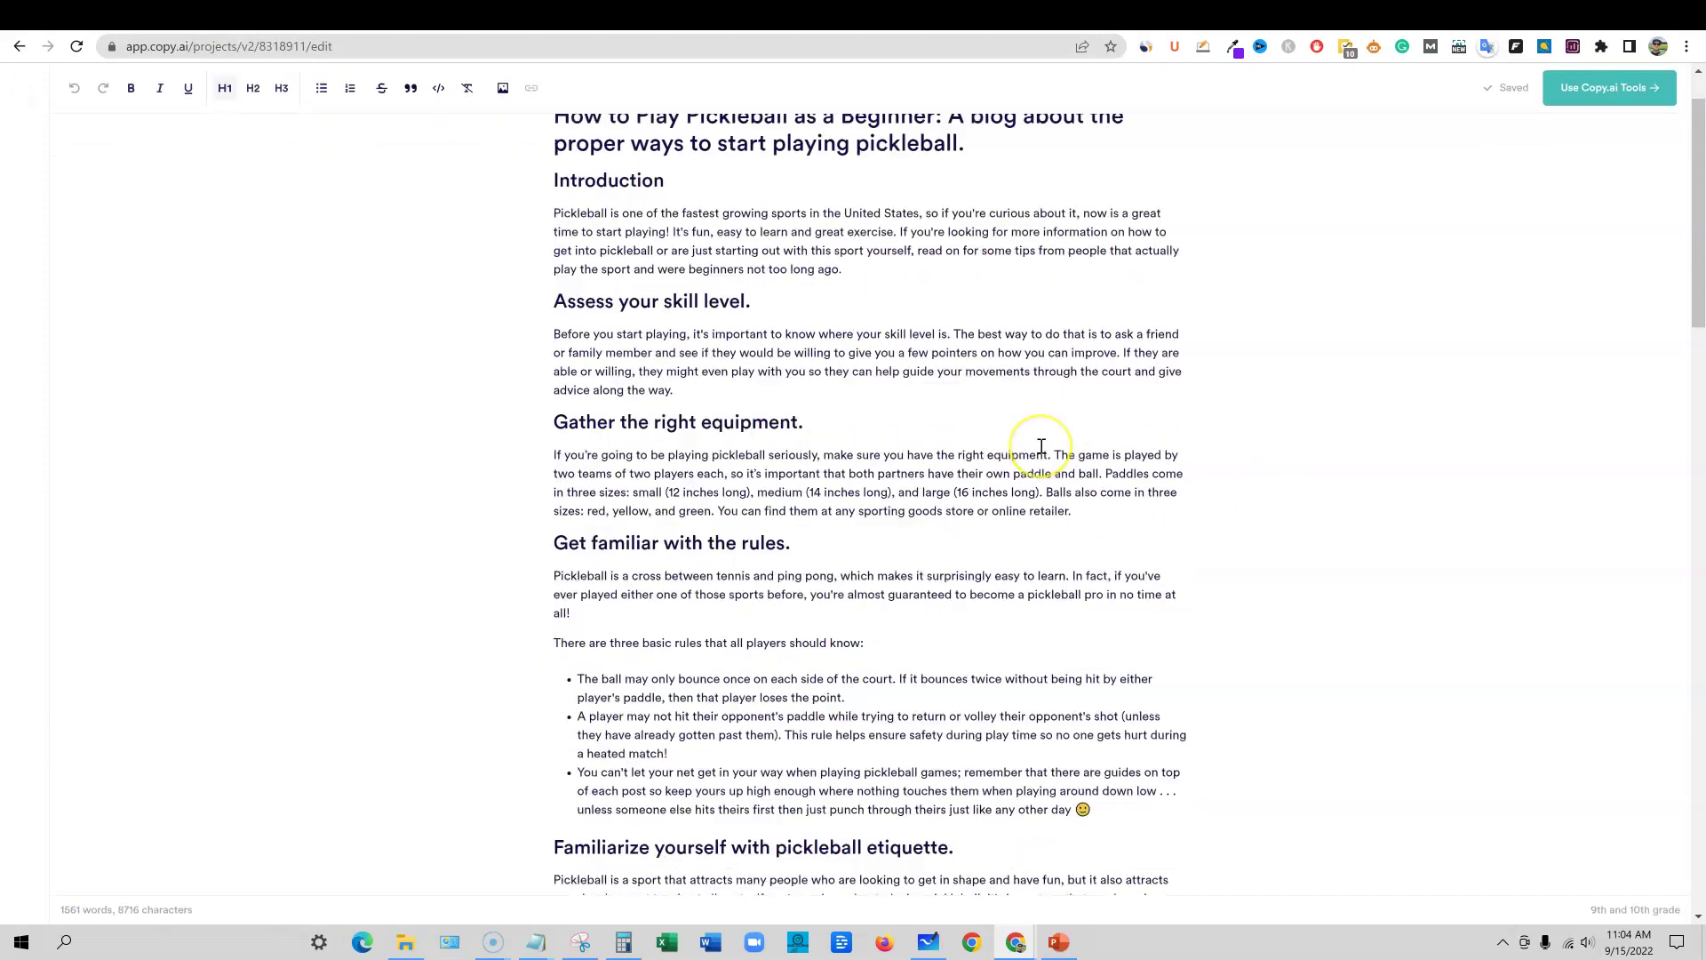
pyautogui.scroll(-8, 1096, 441)
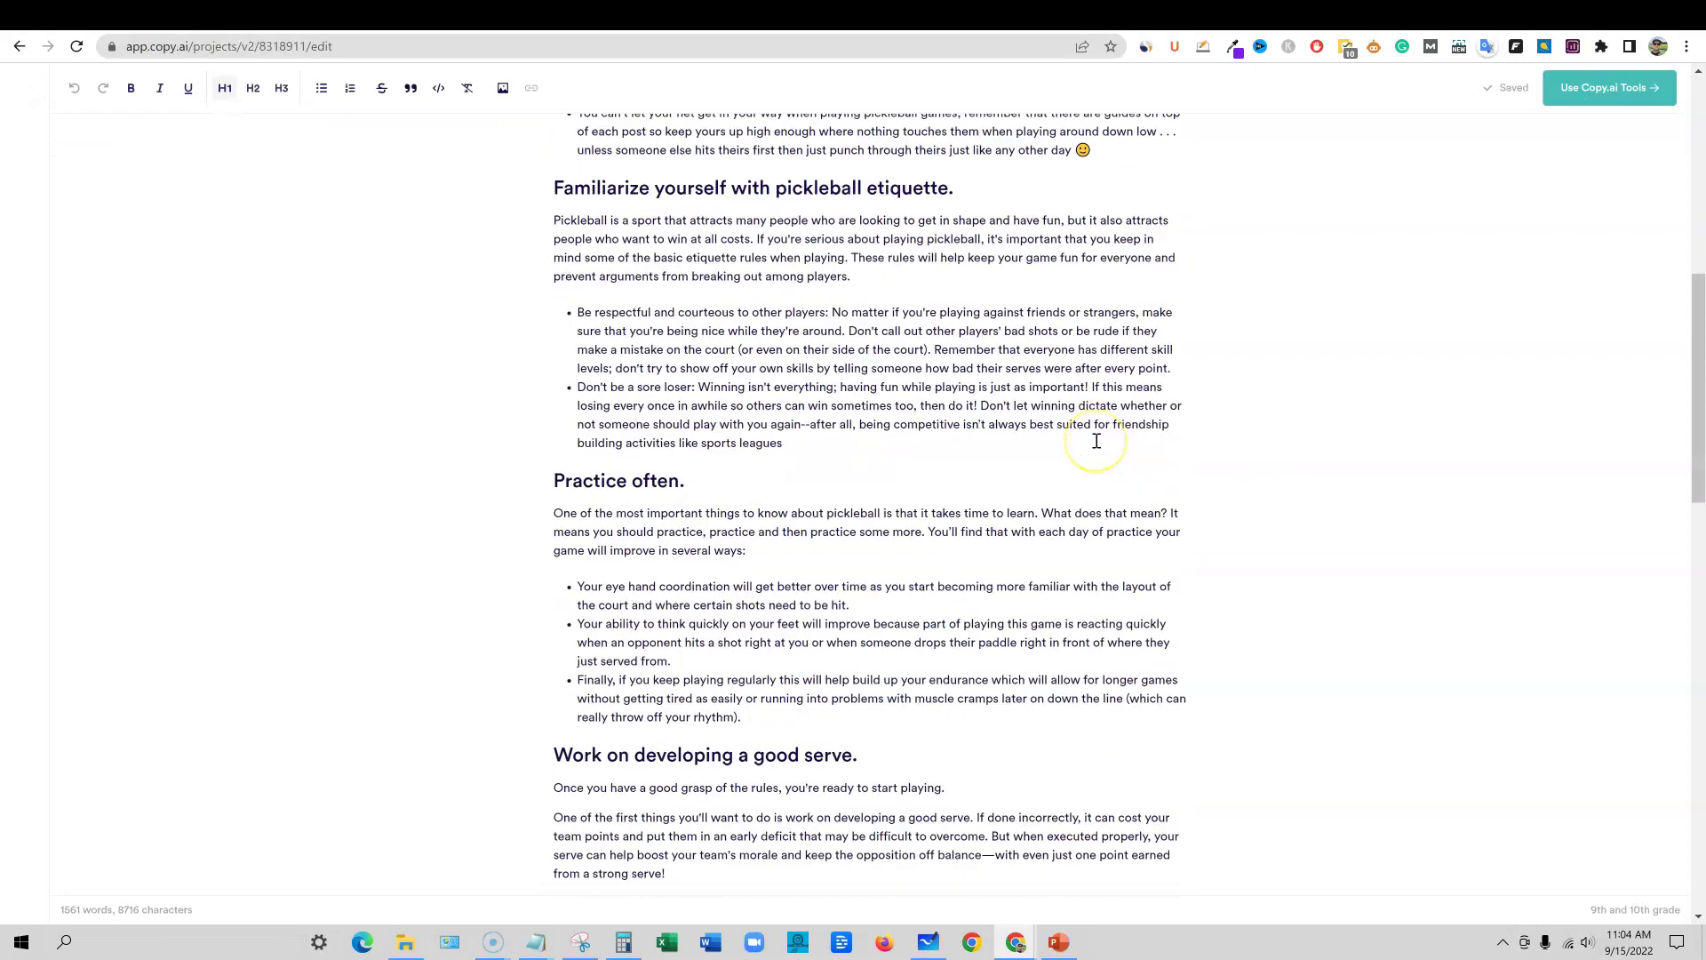
pyautogui.scroll(-7, 1096, 441)
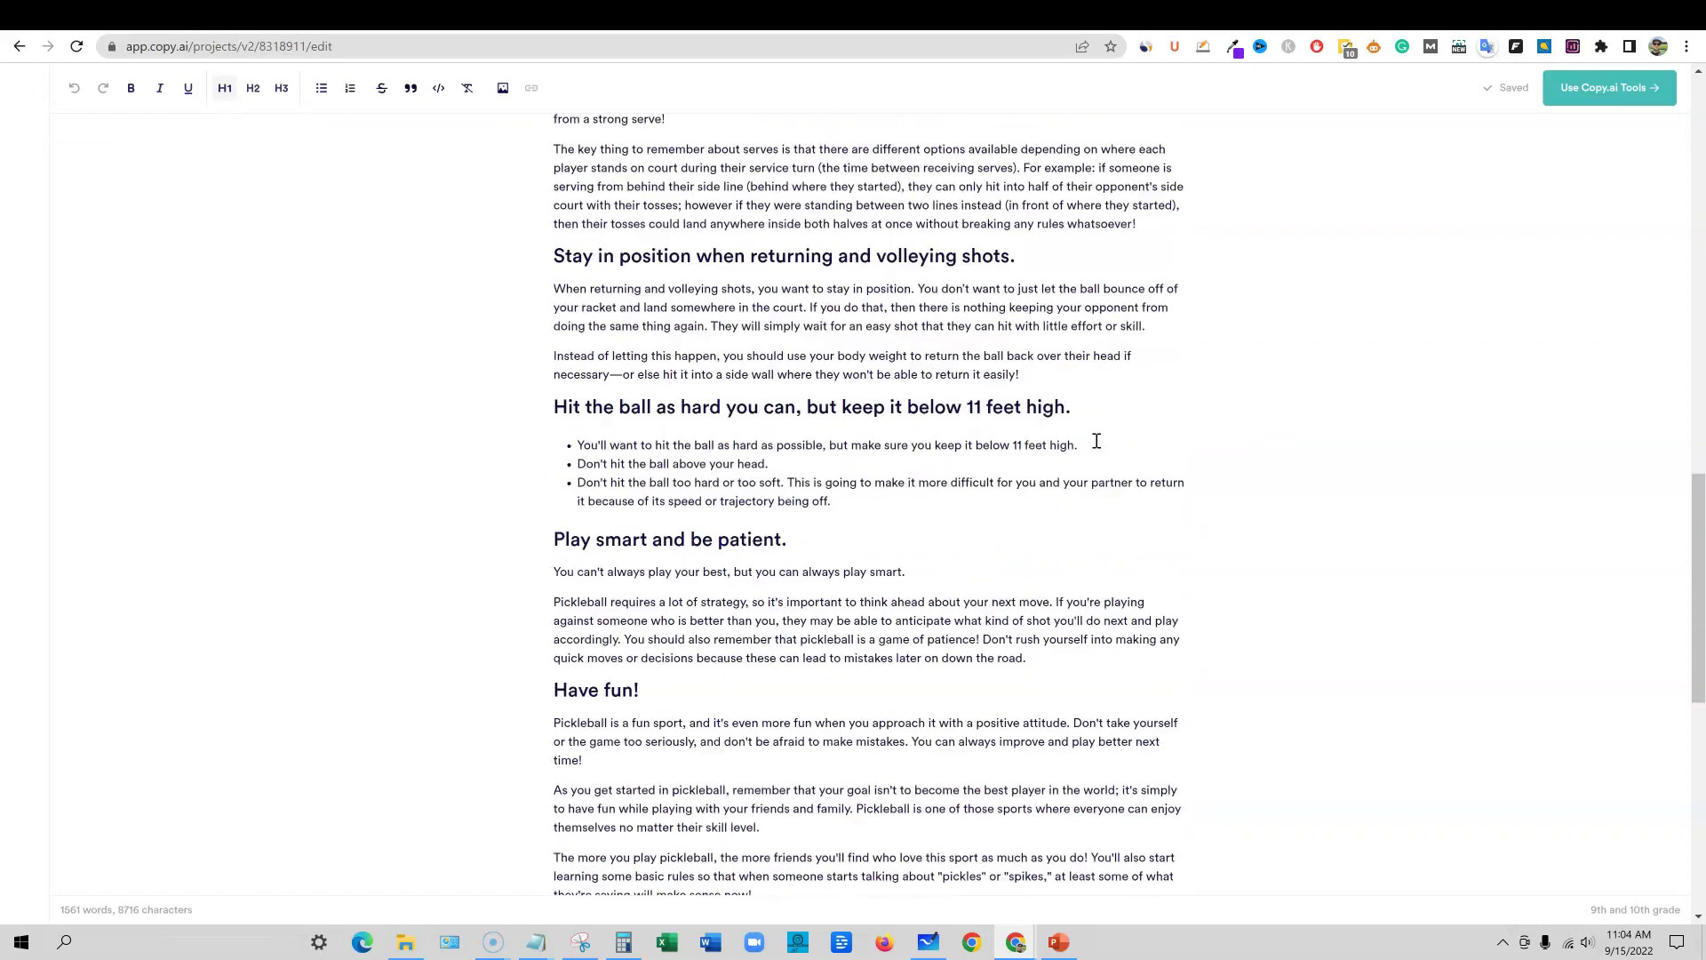
pyautogui.scroll(-3, 1100, 439)
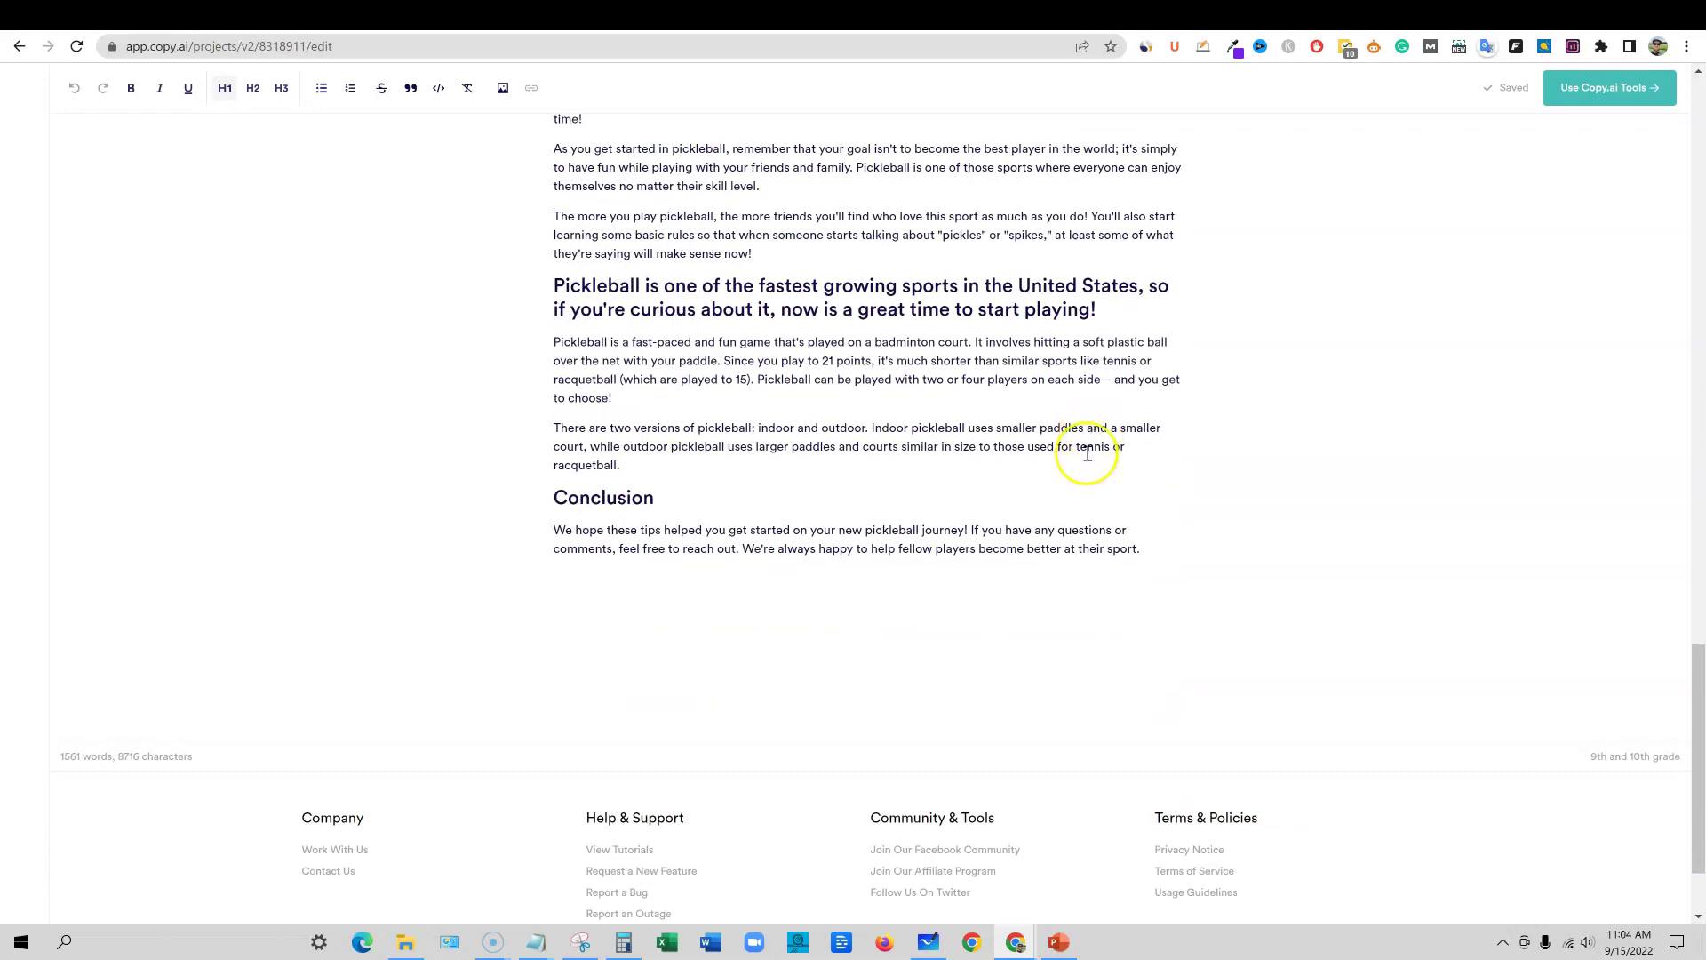
pyautogui.scroll(9, 1088, 452)
pyautogui.scroll(20, 1088, 451)
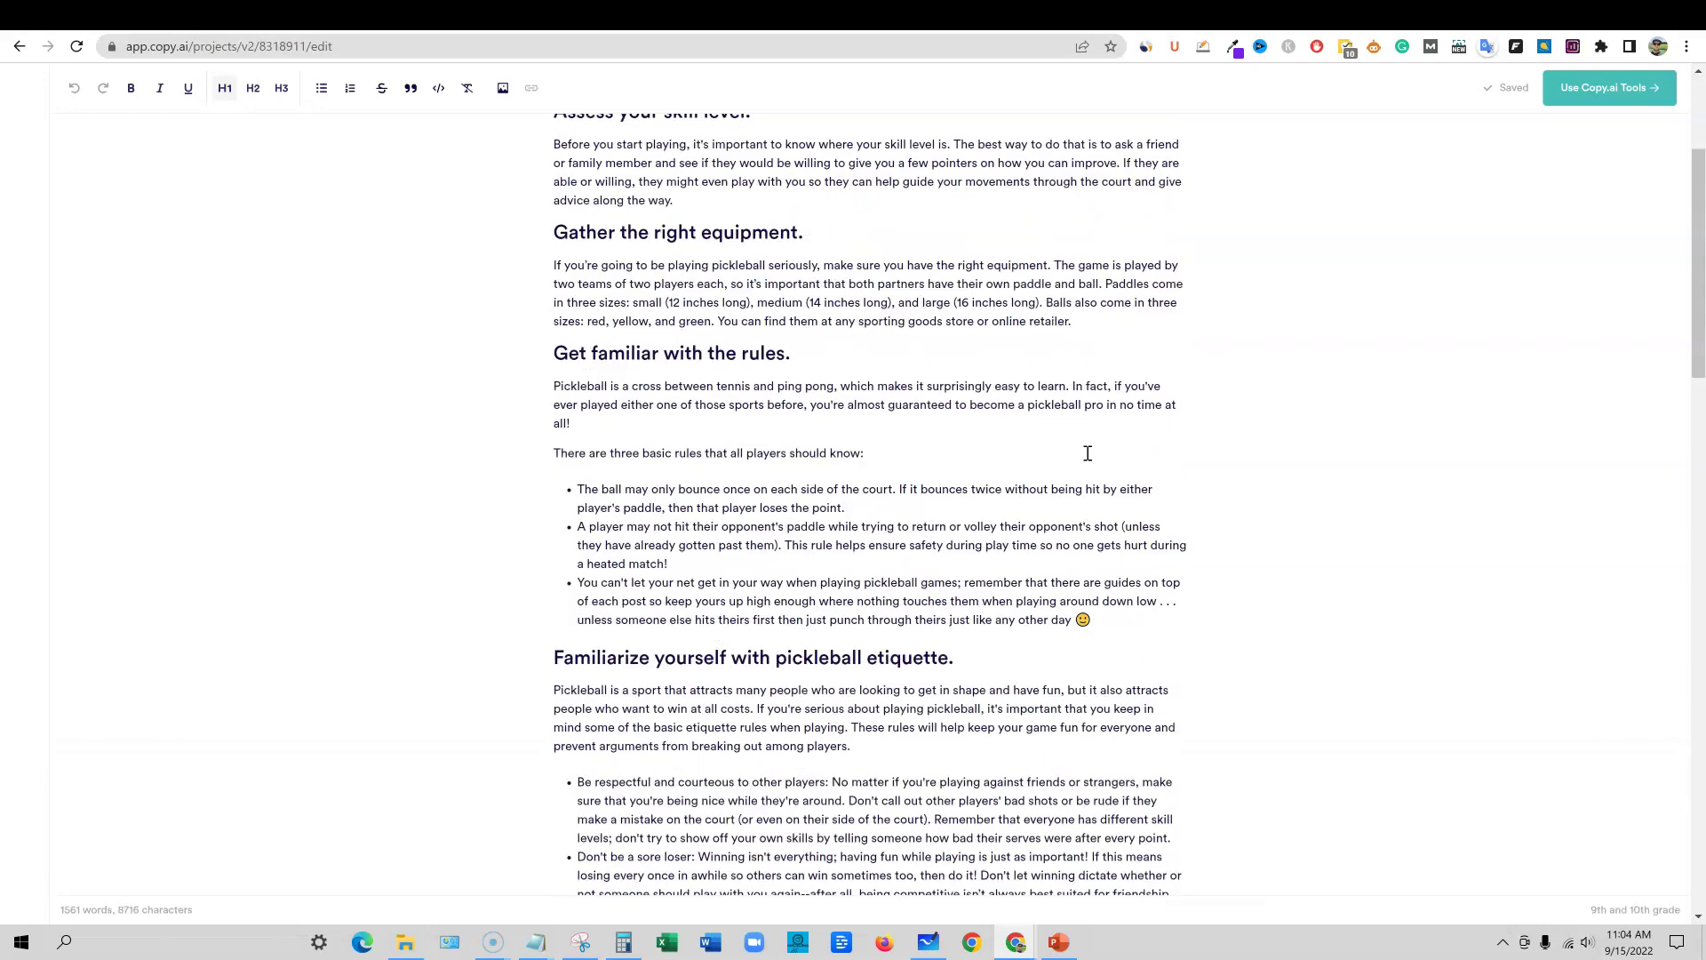
pyautogui.click(956, 186)
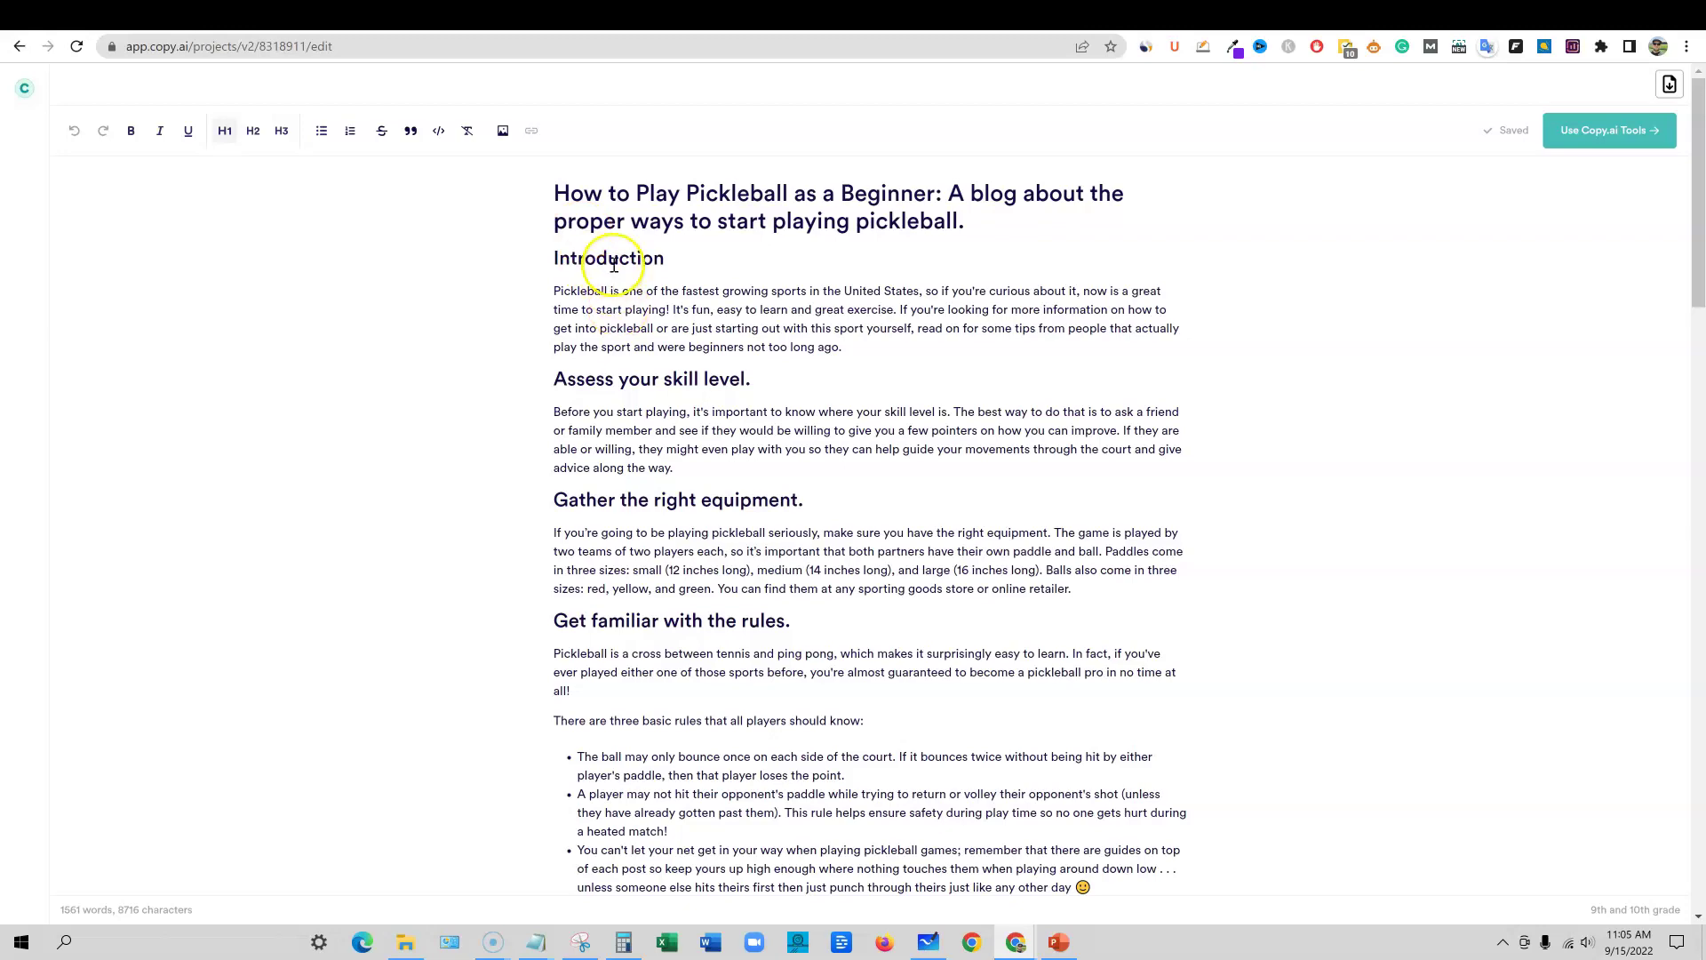
pyautogui.scroll(-20, 908, 474)
pyautogui.scroll(3, 927, 499)
pyautogui.scroll(20, 912, 575)
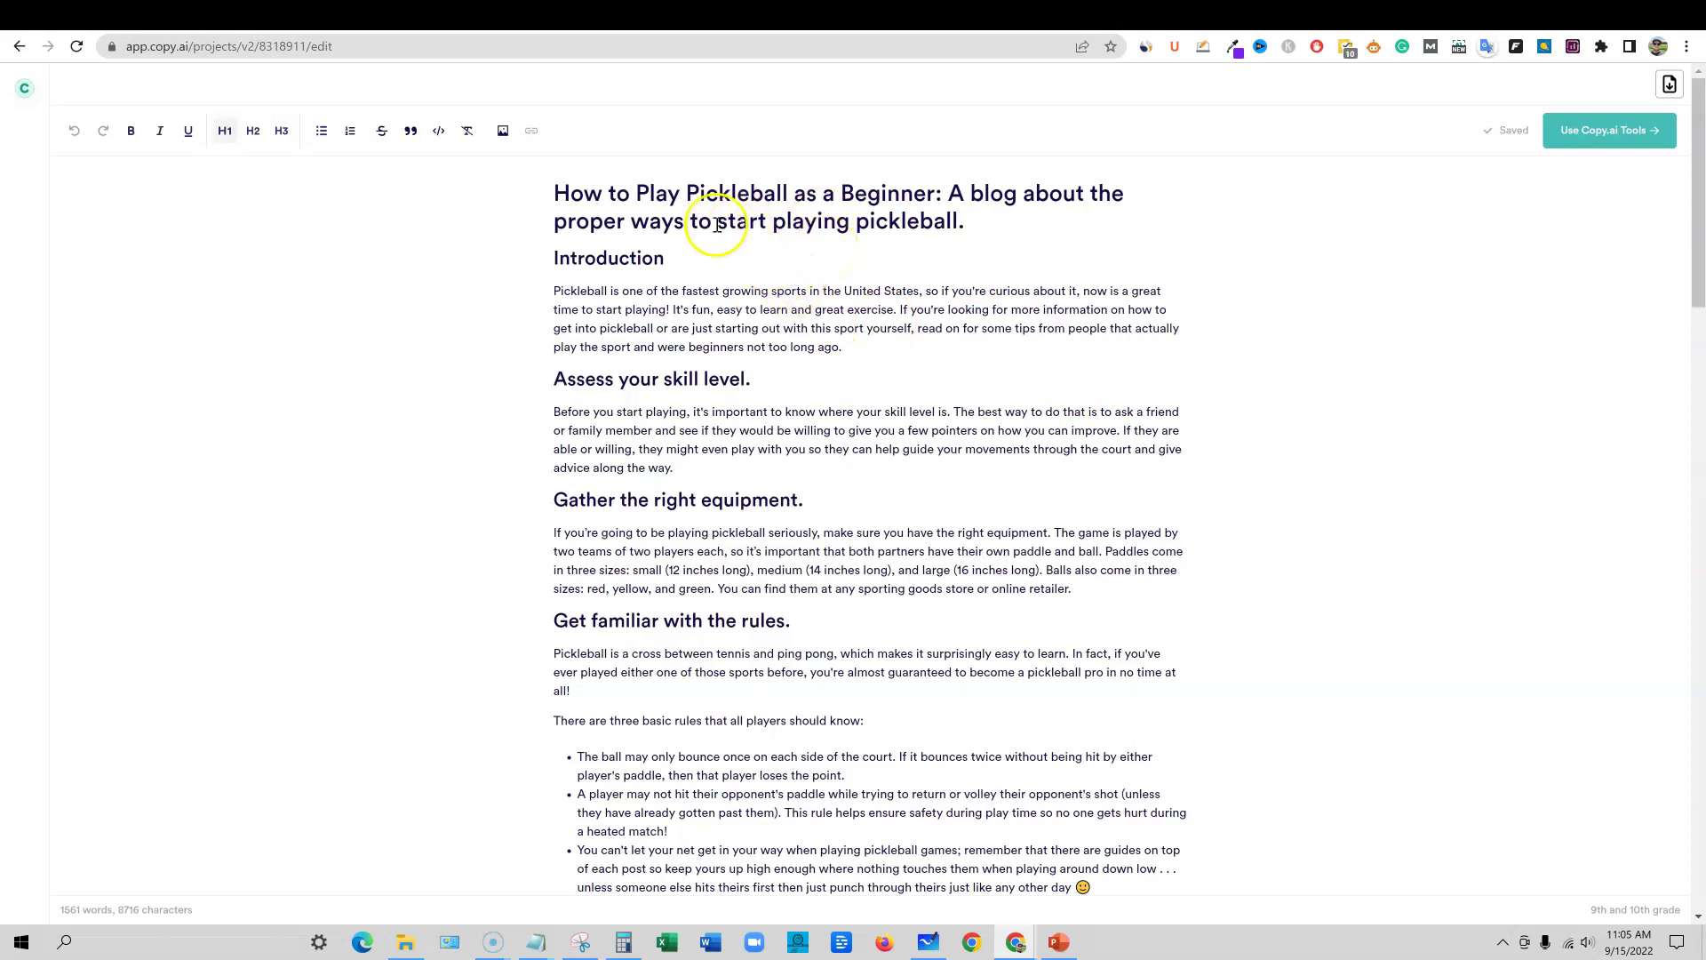
# - Accept the Grammarly corrections "fastest-growing" and the comma after "learn" in the Introduction, and "playtime" in the basic rules list
pyautogui.moveTo(545, 191); pyautogui.dragTo(677, 258)
pyautogui.click(842, 338)
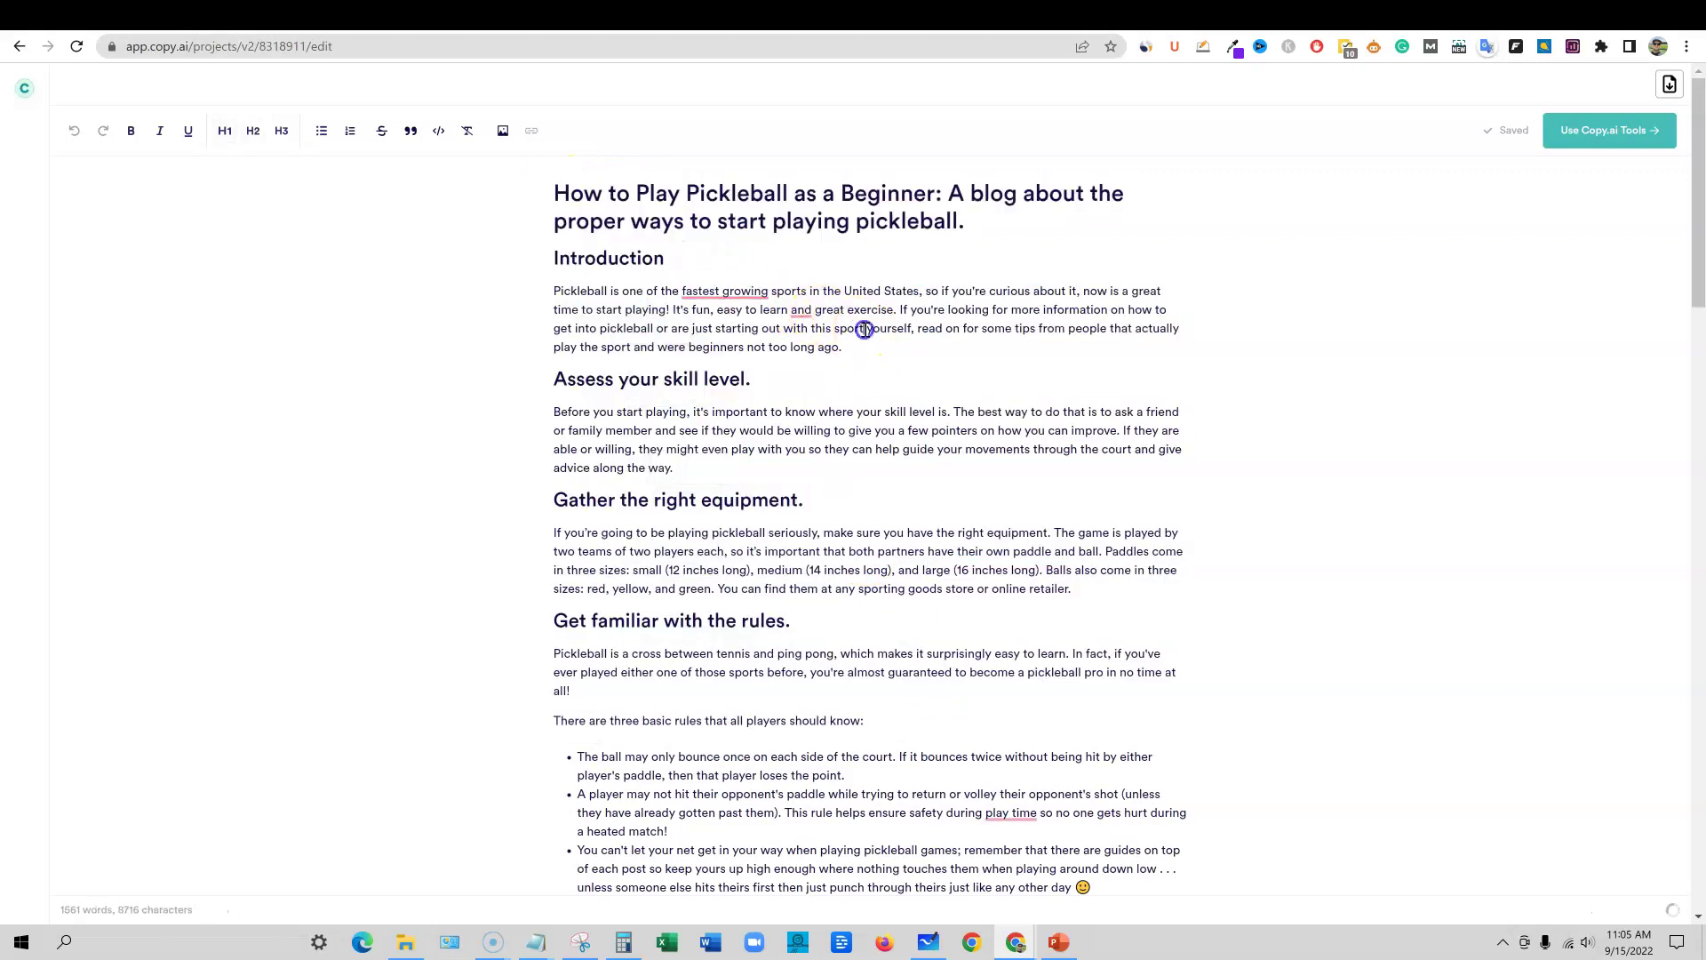
pyautogui.moveTo(753, 284)
pyautogui.click(702, 336)
pyautogui.click(900, 305)
pyautogui.moveTo(803, 311)
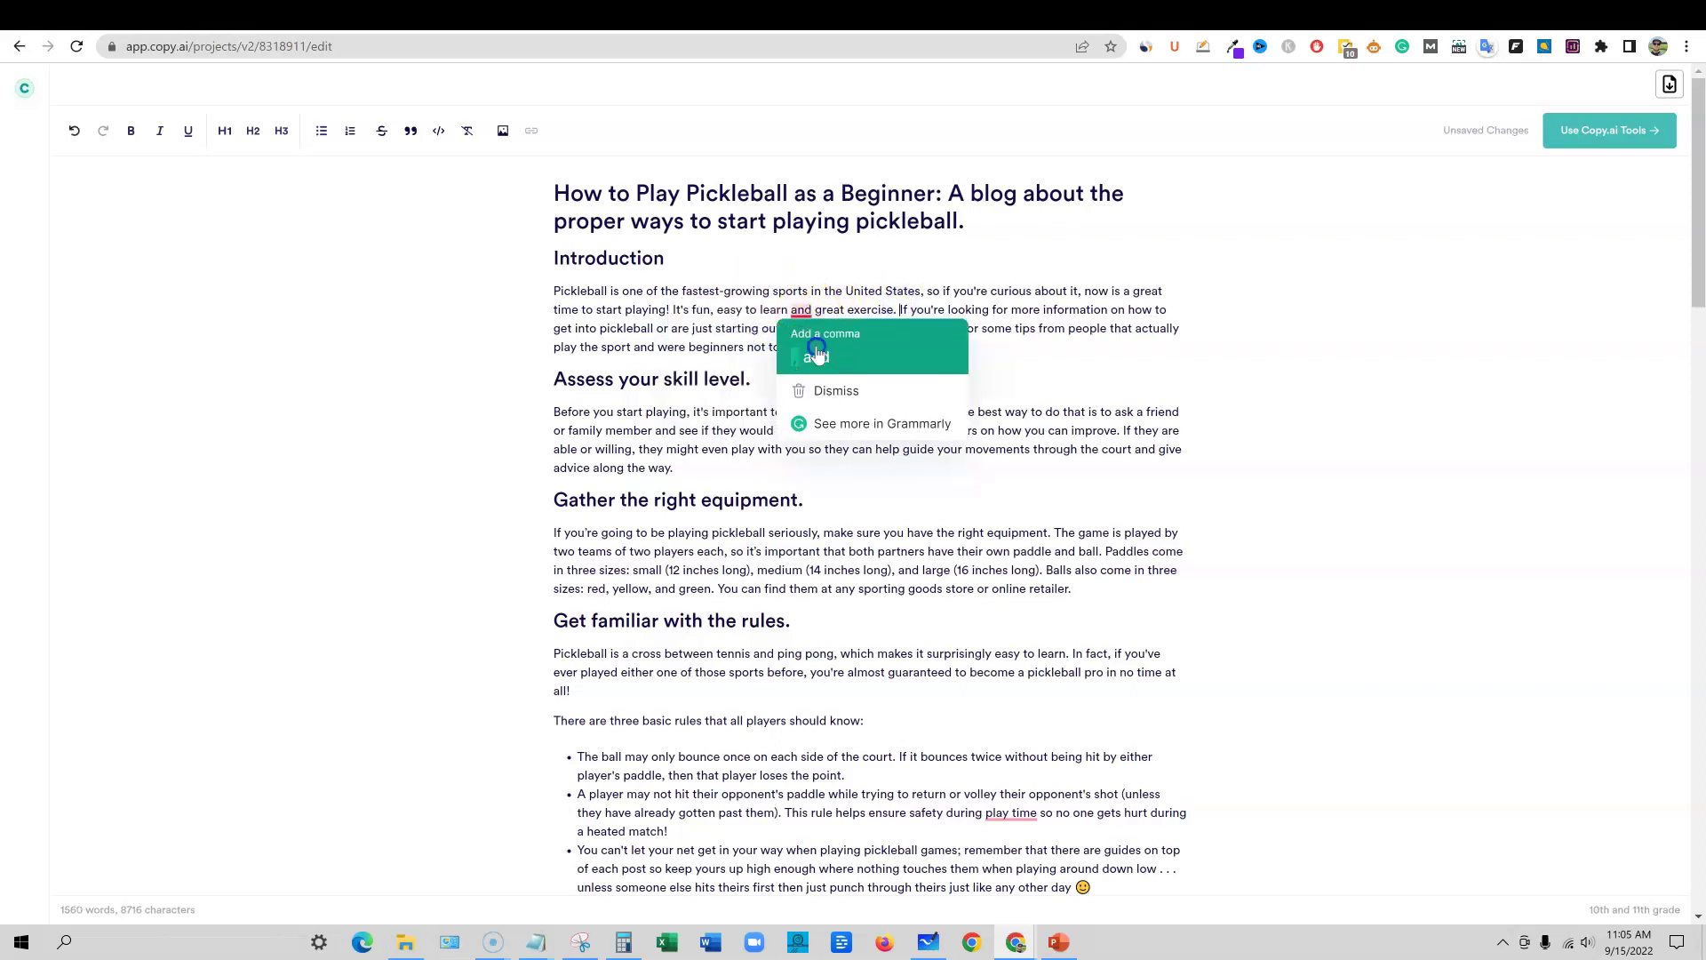
pyautogui.click(811, 348)
pyautogui.moveTo(1011, 812)
pyautogui.click(1022, 731)
# - Switch to PowerPoint for a brief look at the keyword rankings slide, and return to the blog post in the browser
pyautogui.click(1058, 942)
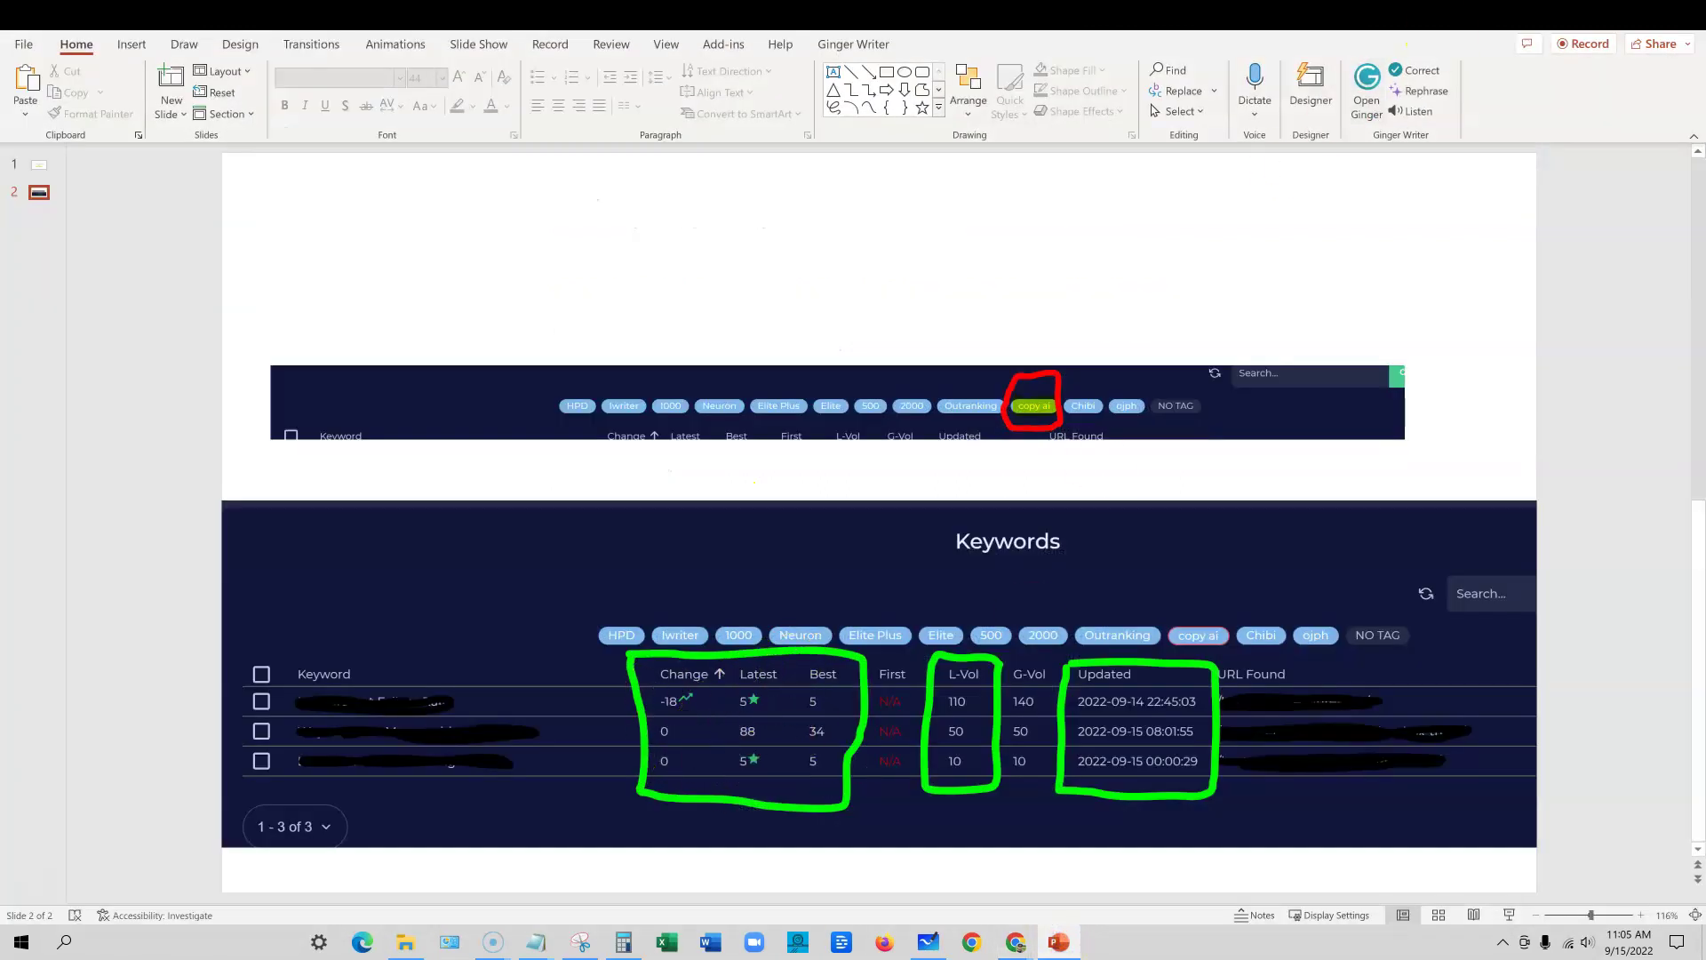
pyautogui.click(1622, 11)
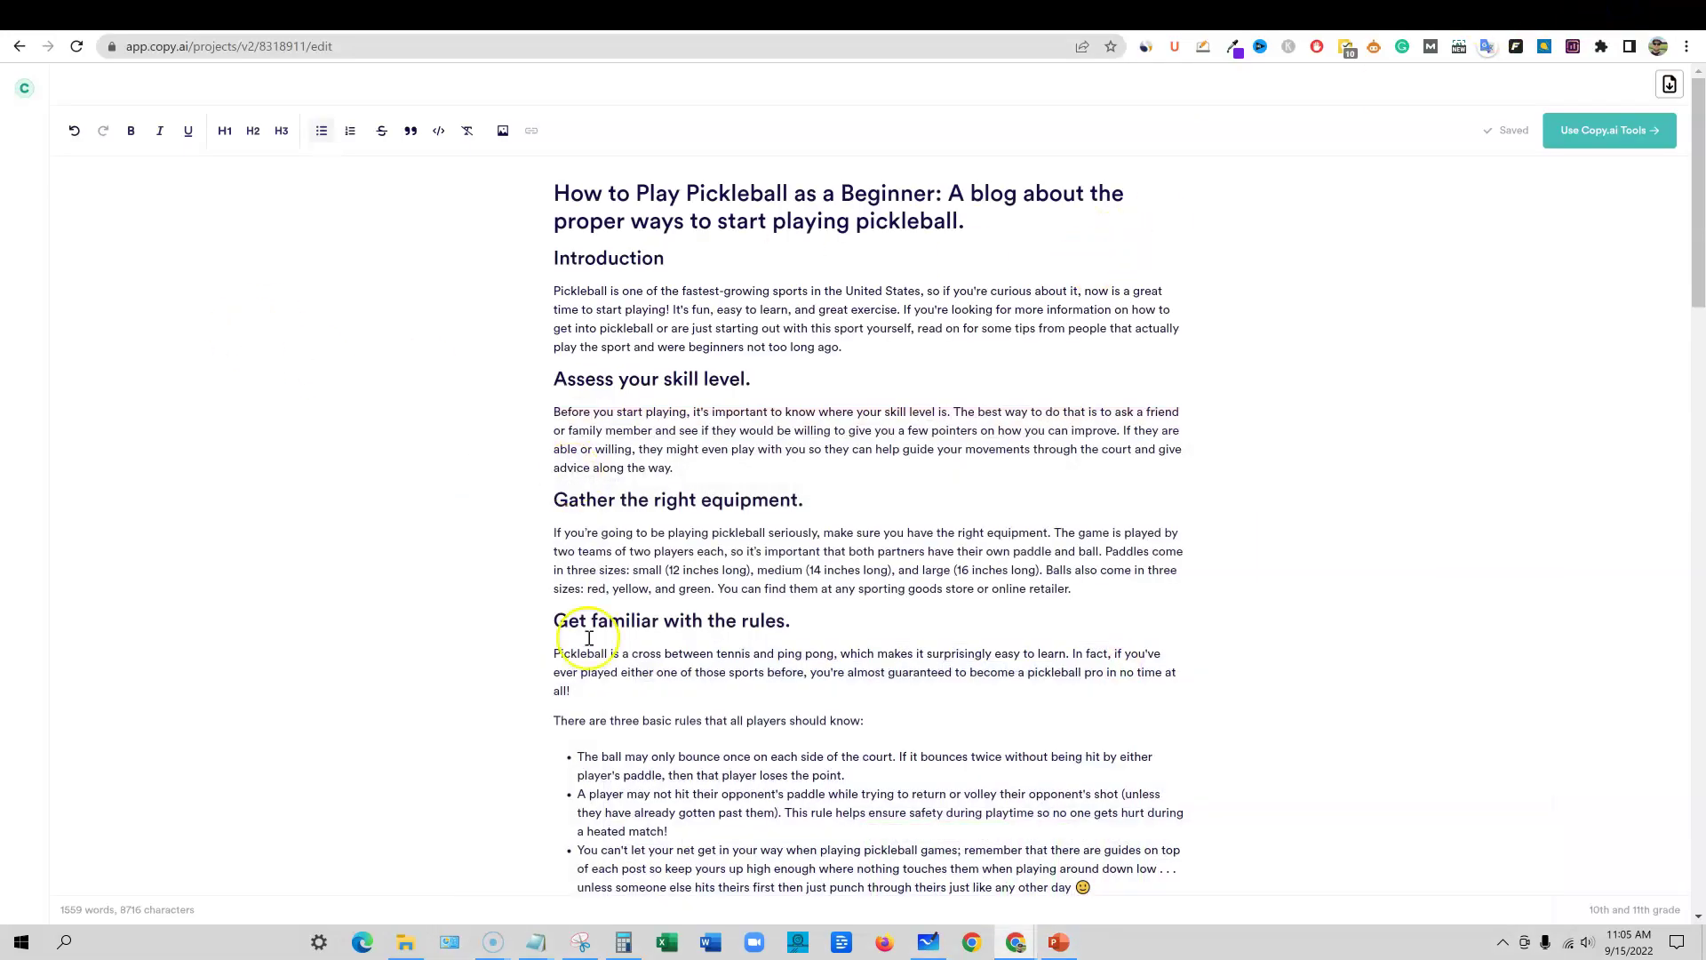
# - Open the finished pickleball post alongside the Copy.ai tools and look through its sections there
pyautogui.scroll(-7, 830, 667)
pyautogui.scroll(-14, 847, 663)
pyautogui.scroll(15, 858, 649)
pyautogui.scroll(7, 869, 650)
pyautogui.click(1605, 130)
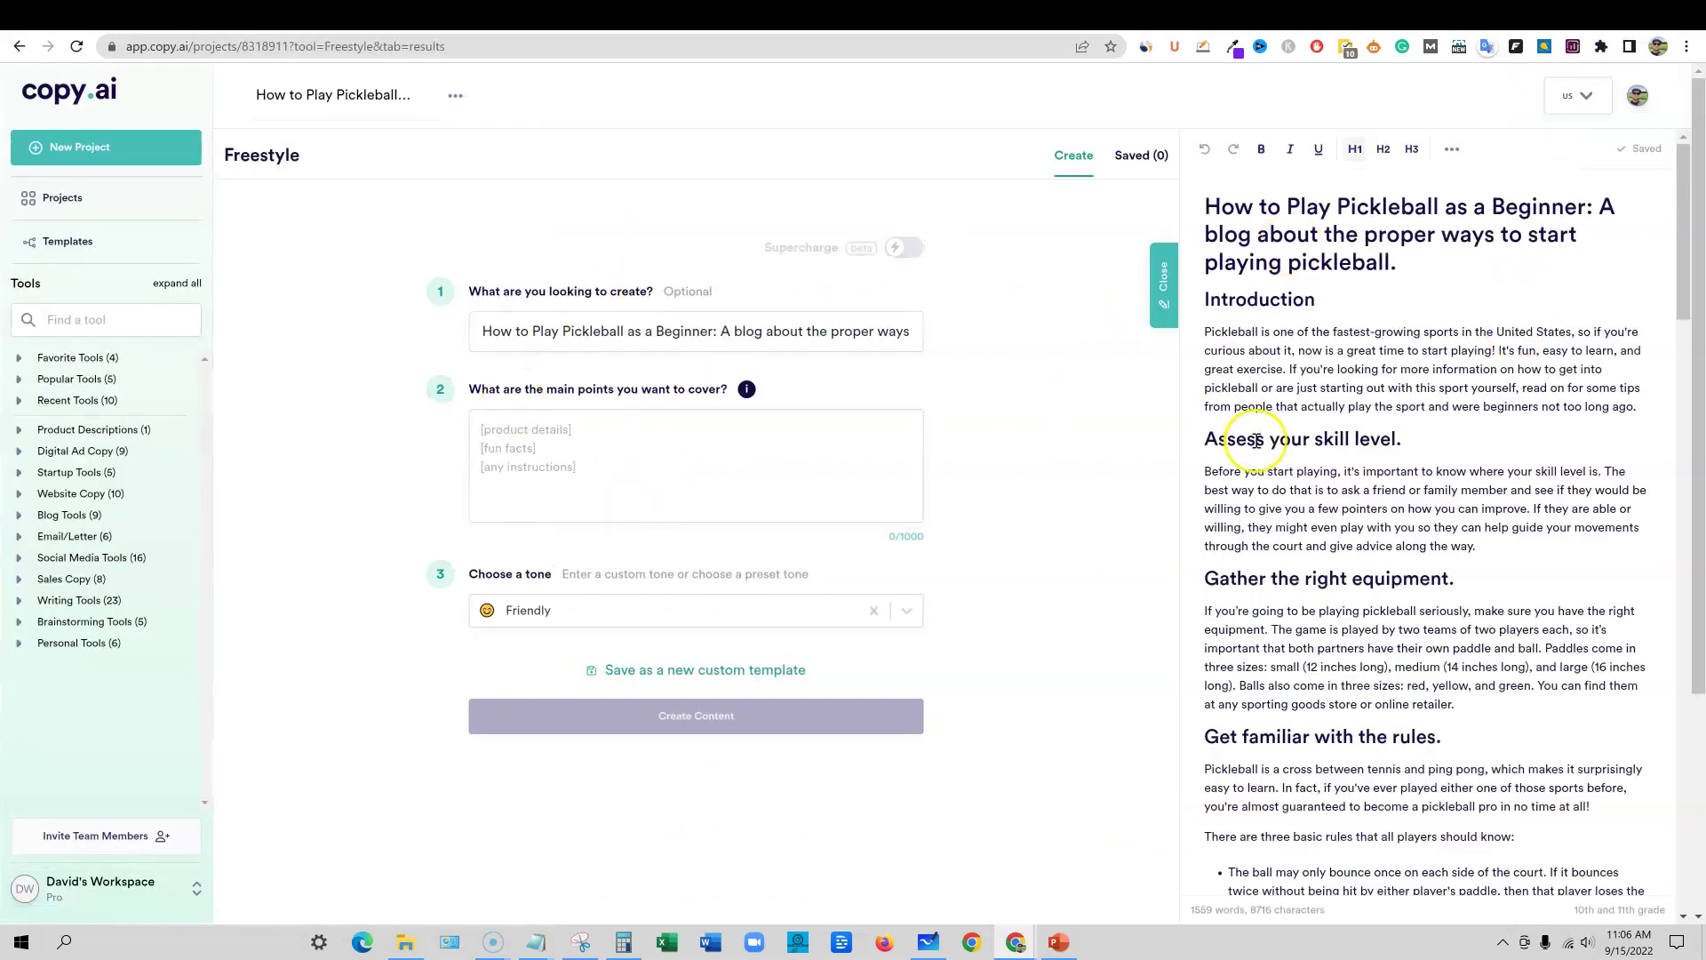
pyautogui.scroll(-6, 1431, 653)
pyautogui.scroll(-10, 1431, 654)
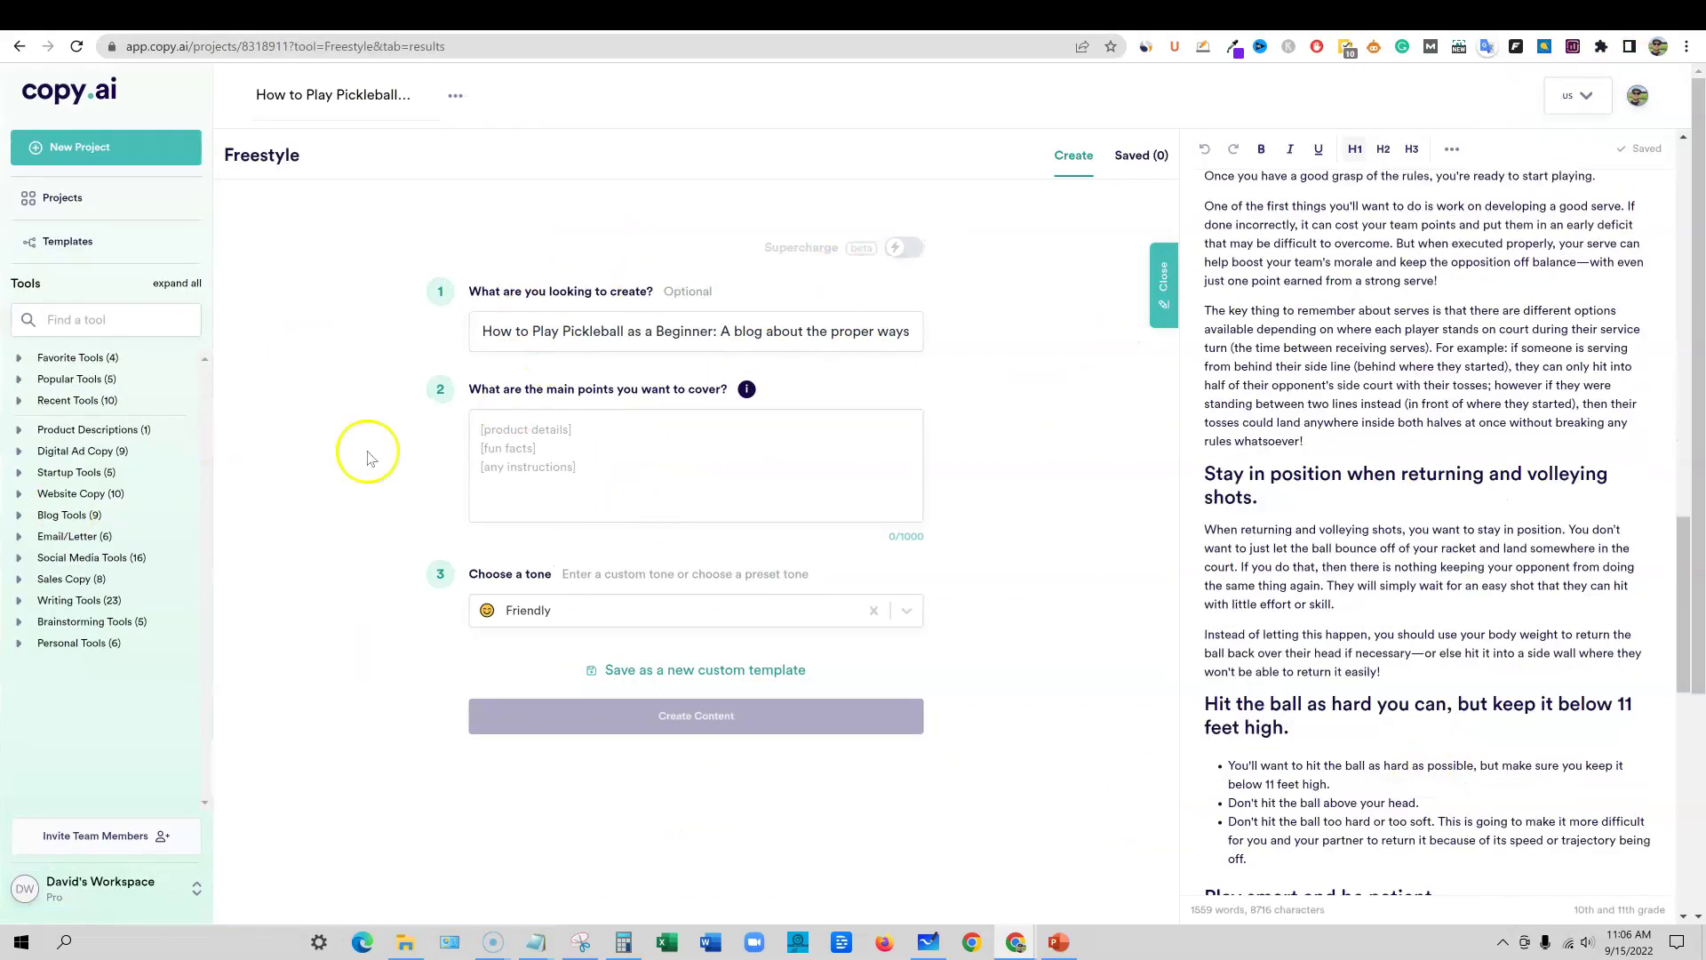
pyautogui.scroll(18, 1391, 782)
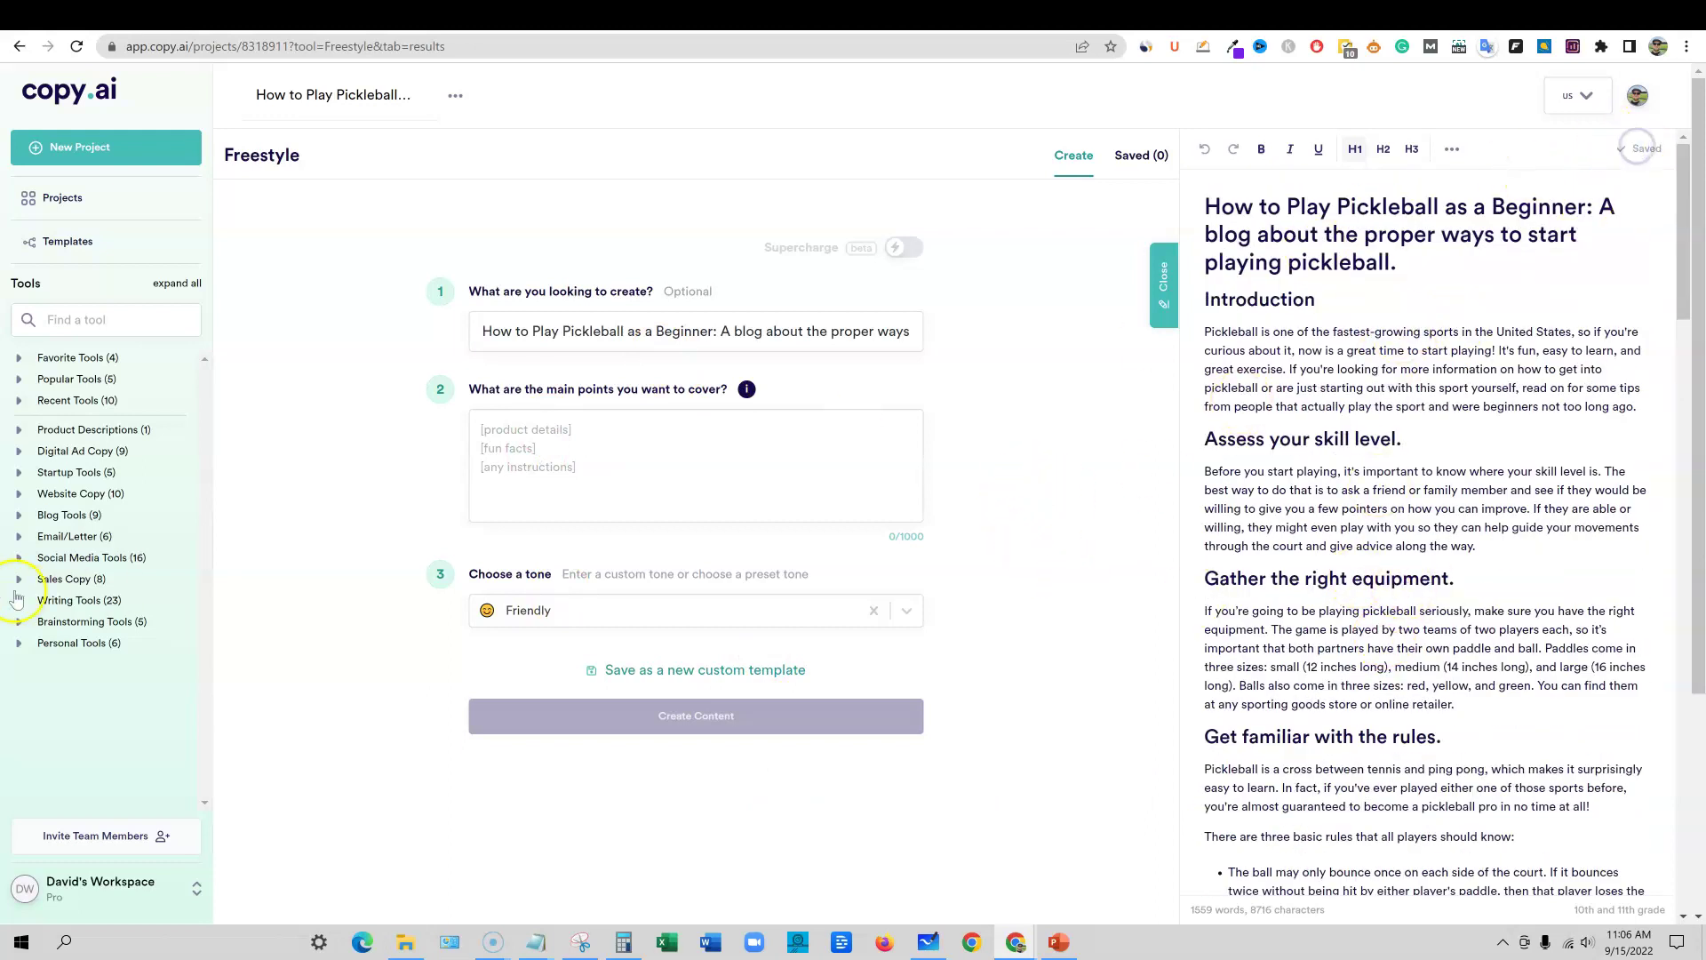
# - Start a new project and check which tools the Website Copy category offers
pyautogui.click(93, 160)
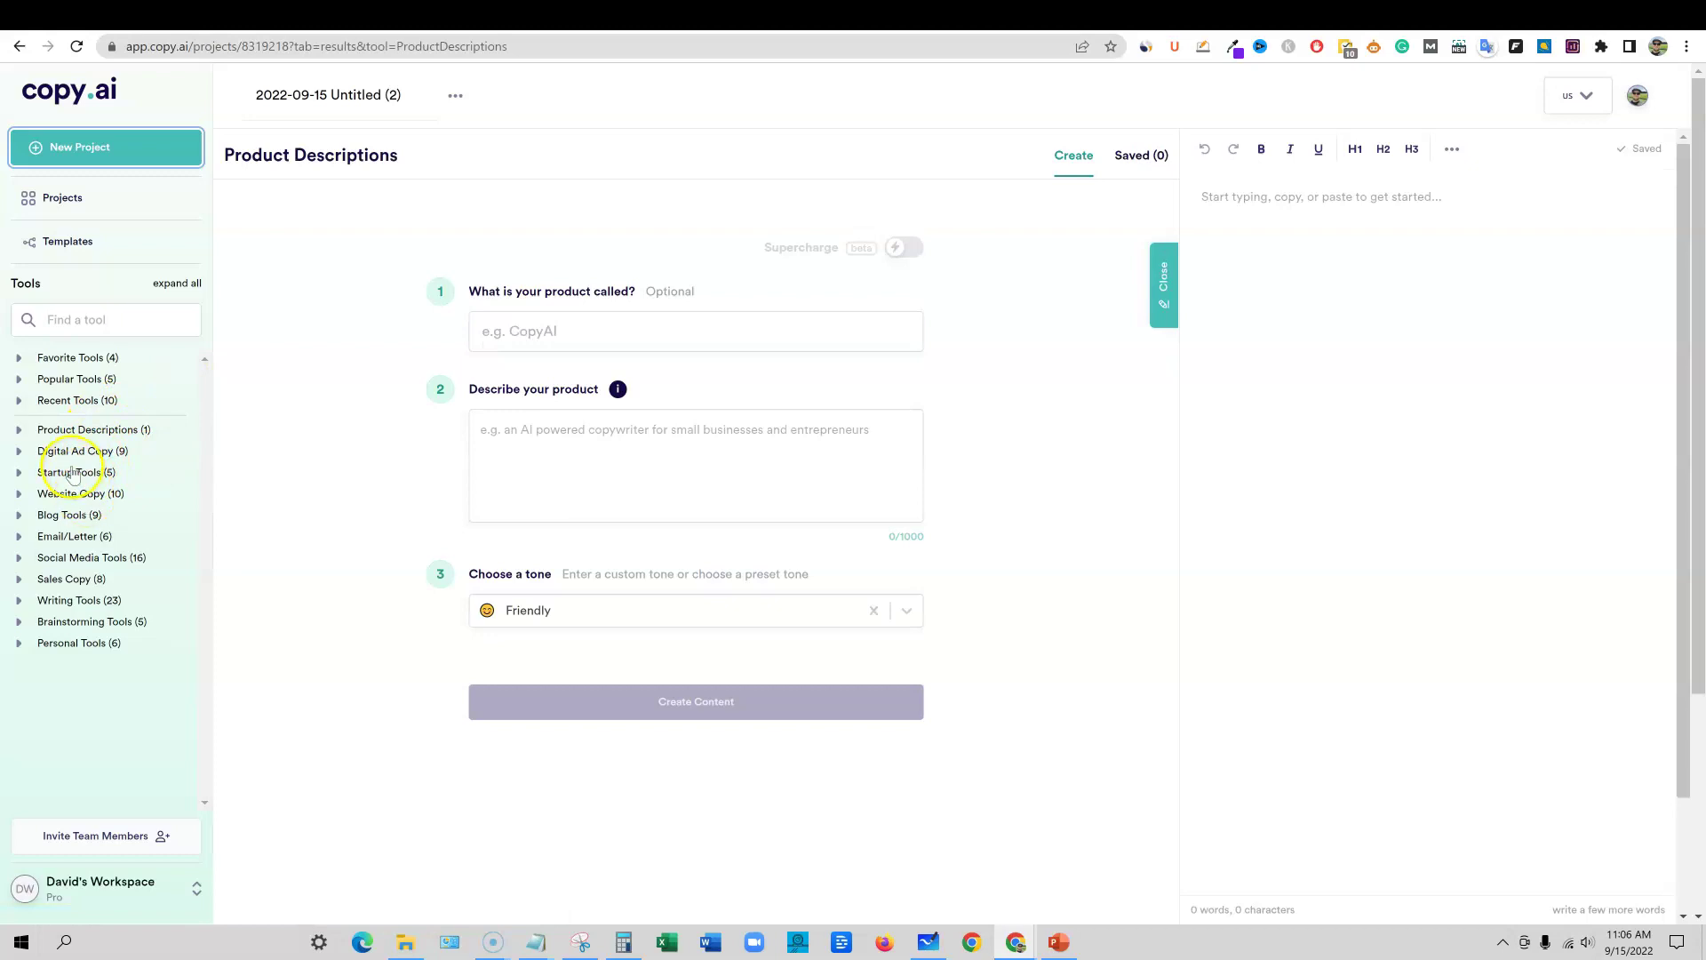
pyautogui.click(19, 494)
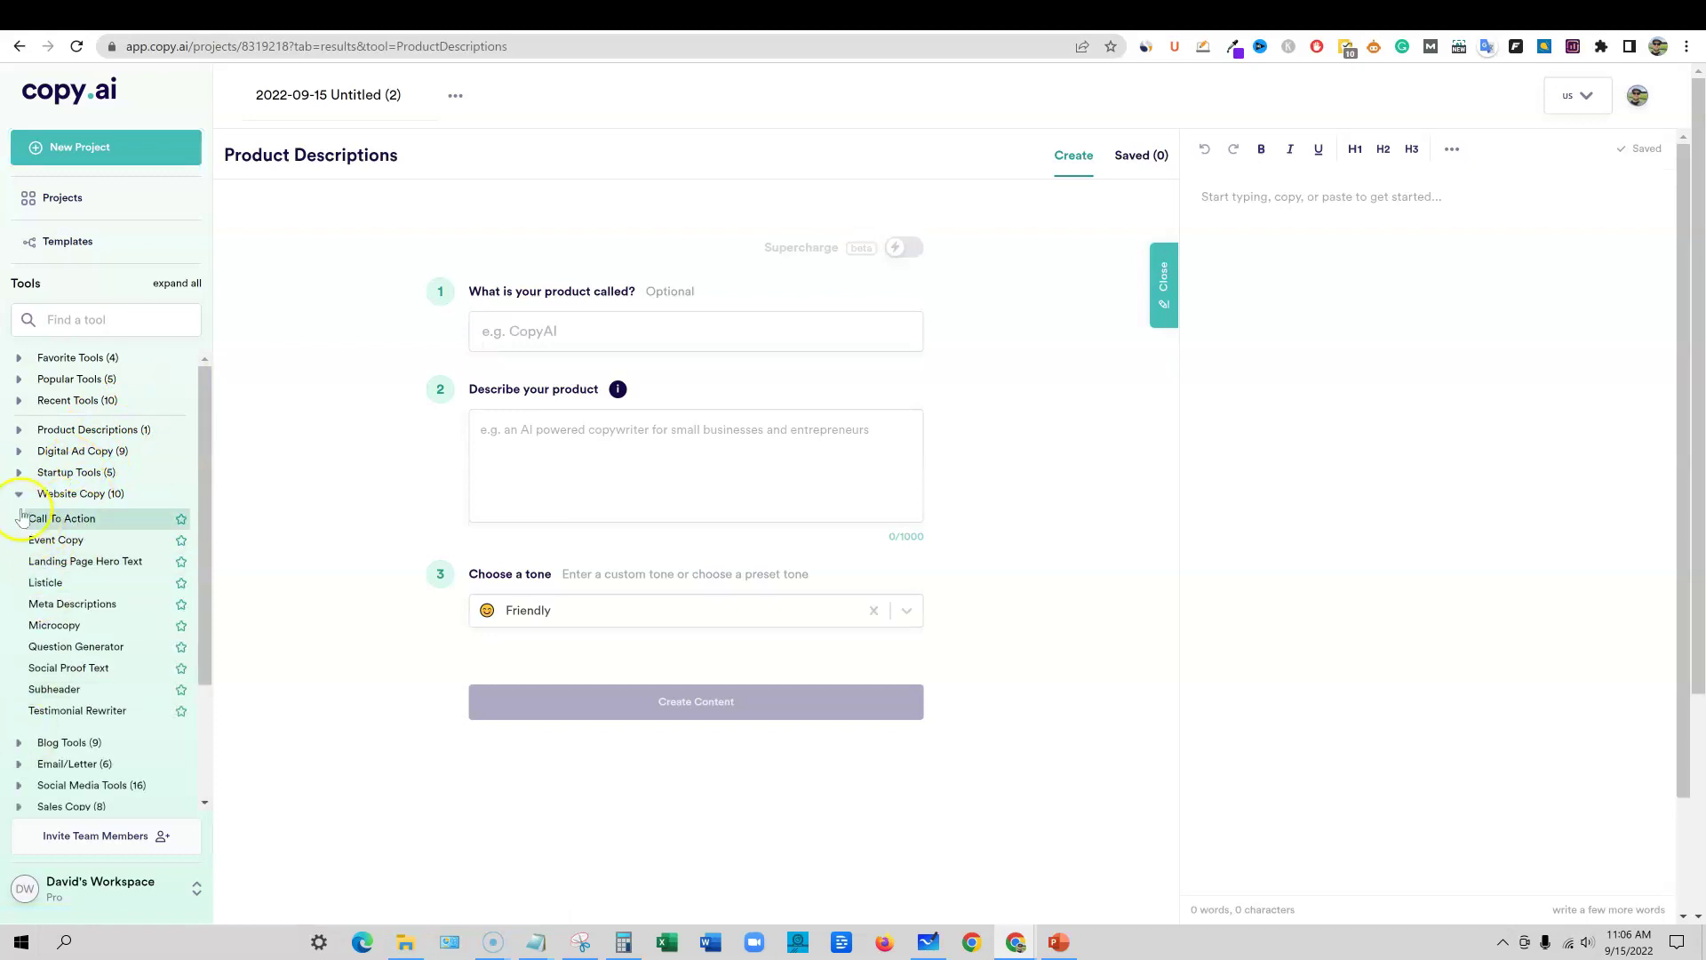
pyautogui.click(19, 495)
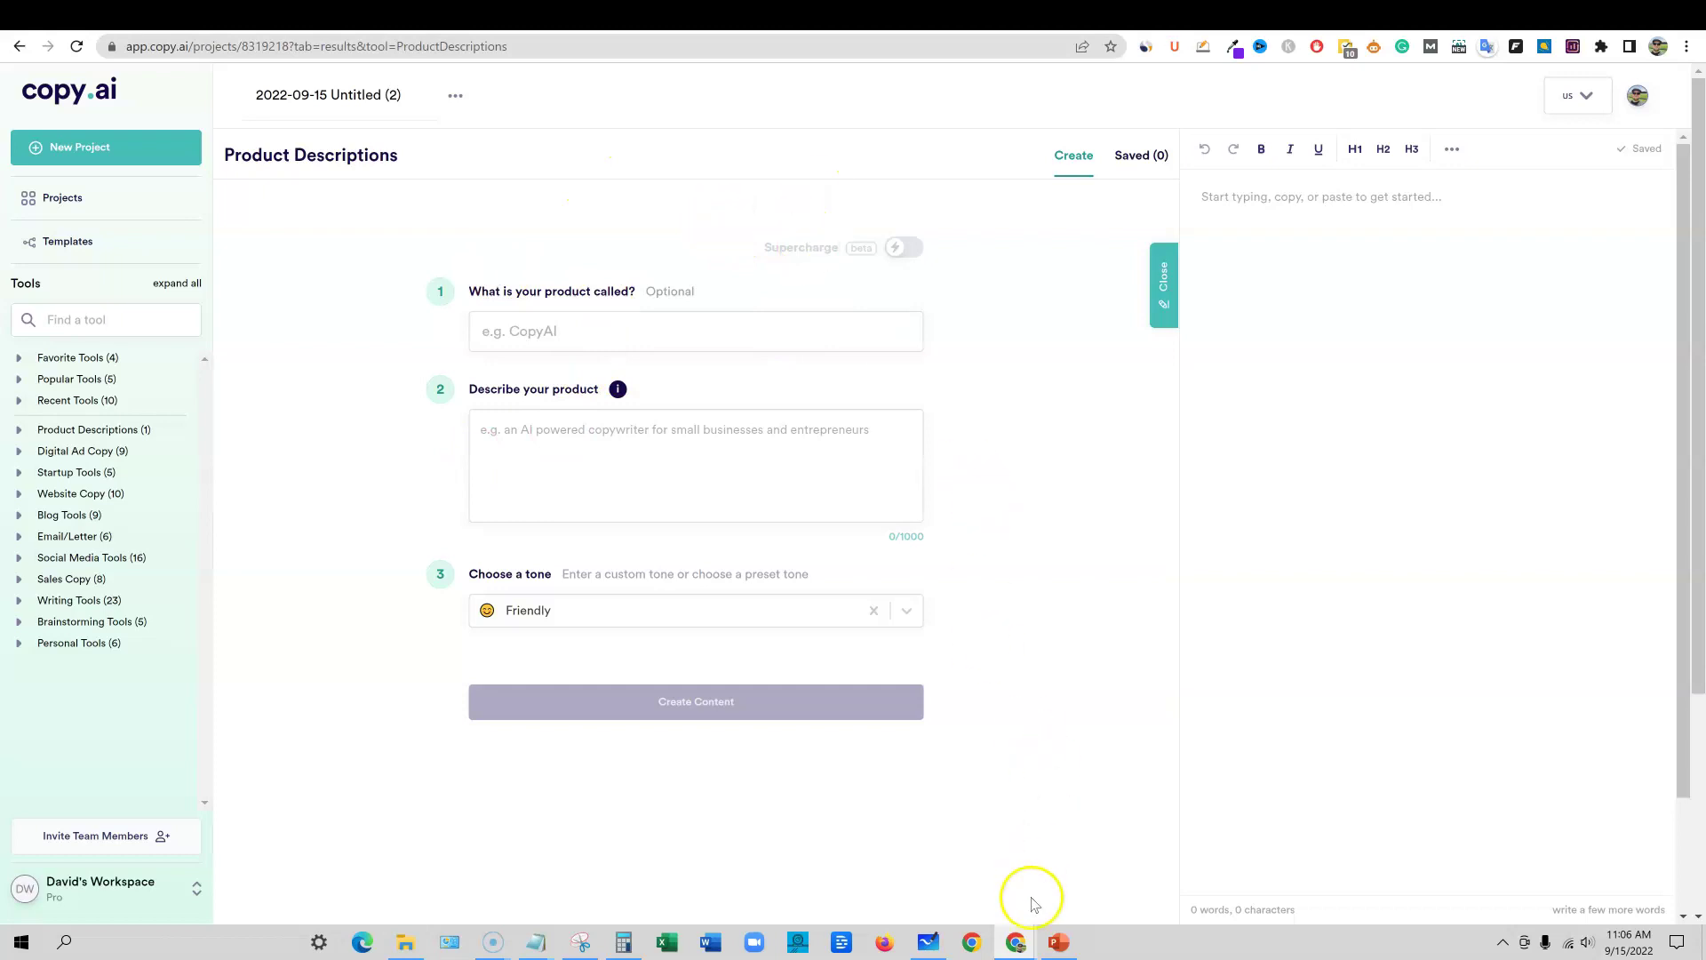
# - Examine the rank changes, search volumes and update dates for the "copy ai" keywords in PowerPoint, and return to the new project
pyautogui.click(1061, 944)
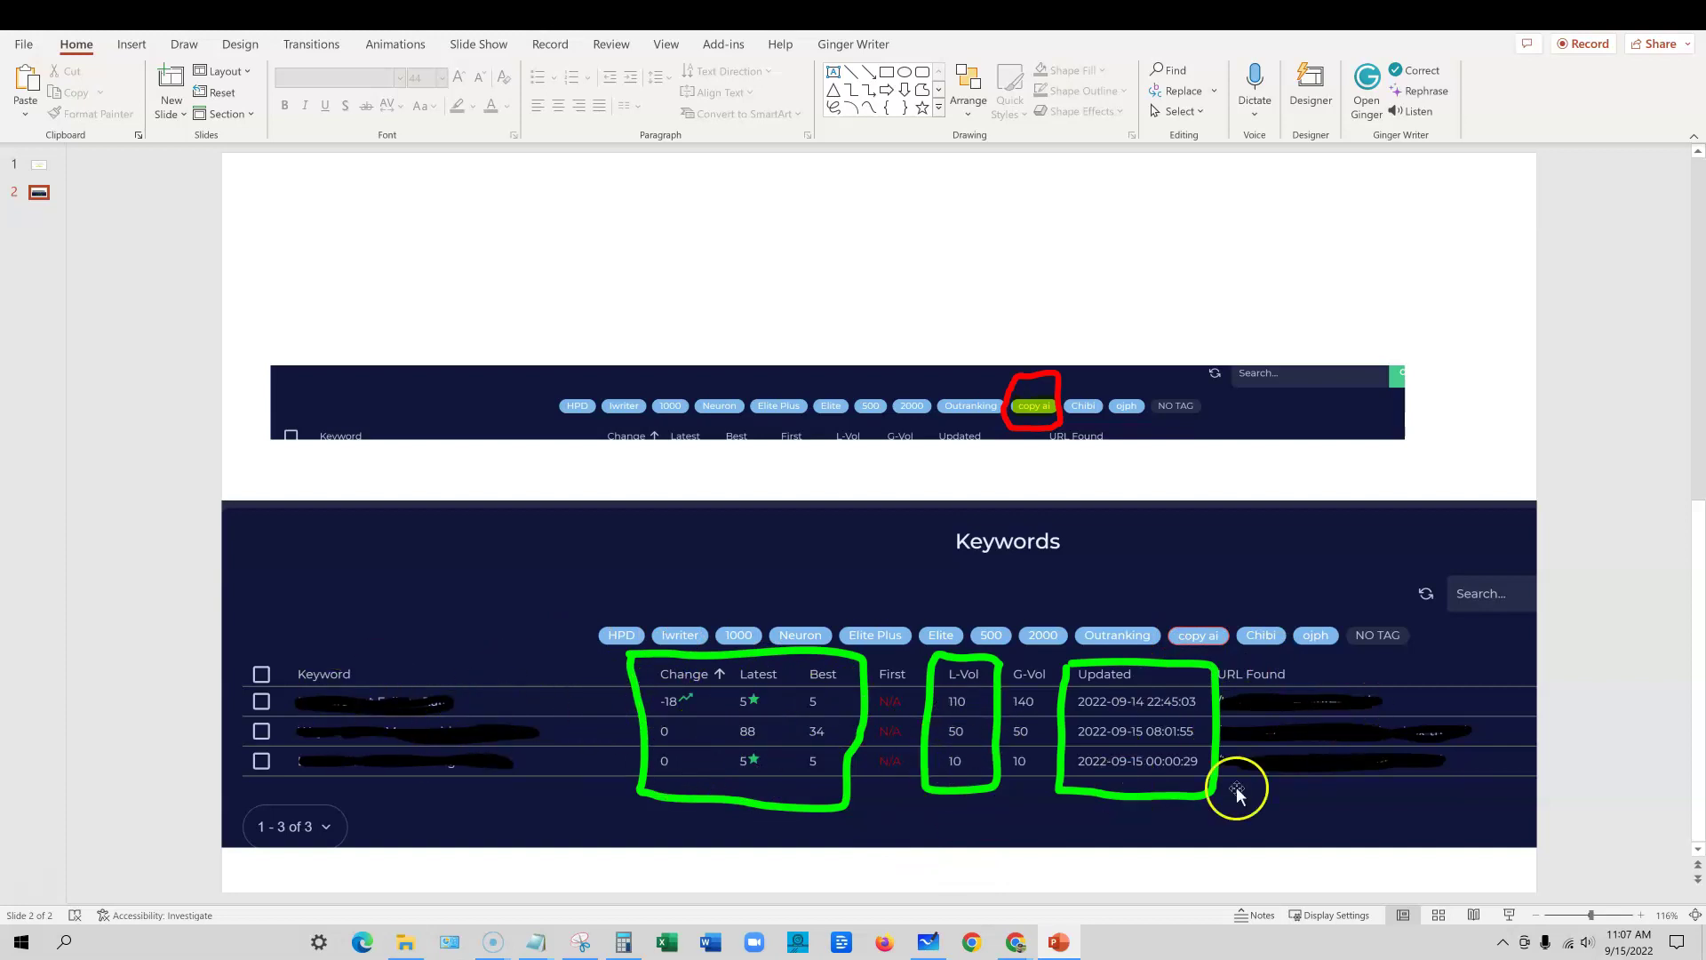
pyautogui.click(1623, 25)
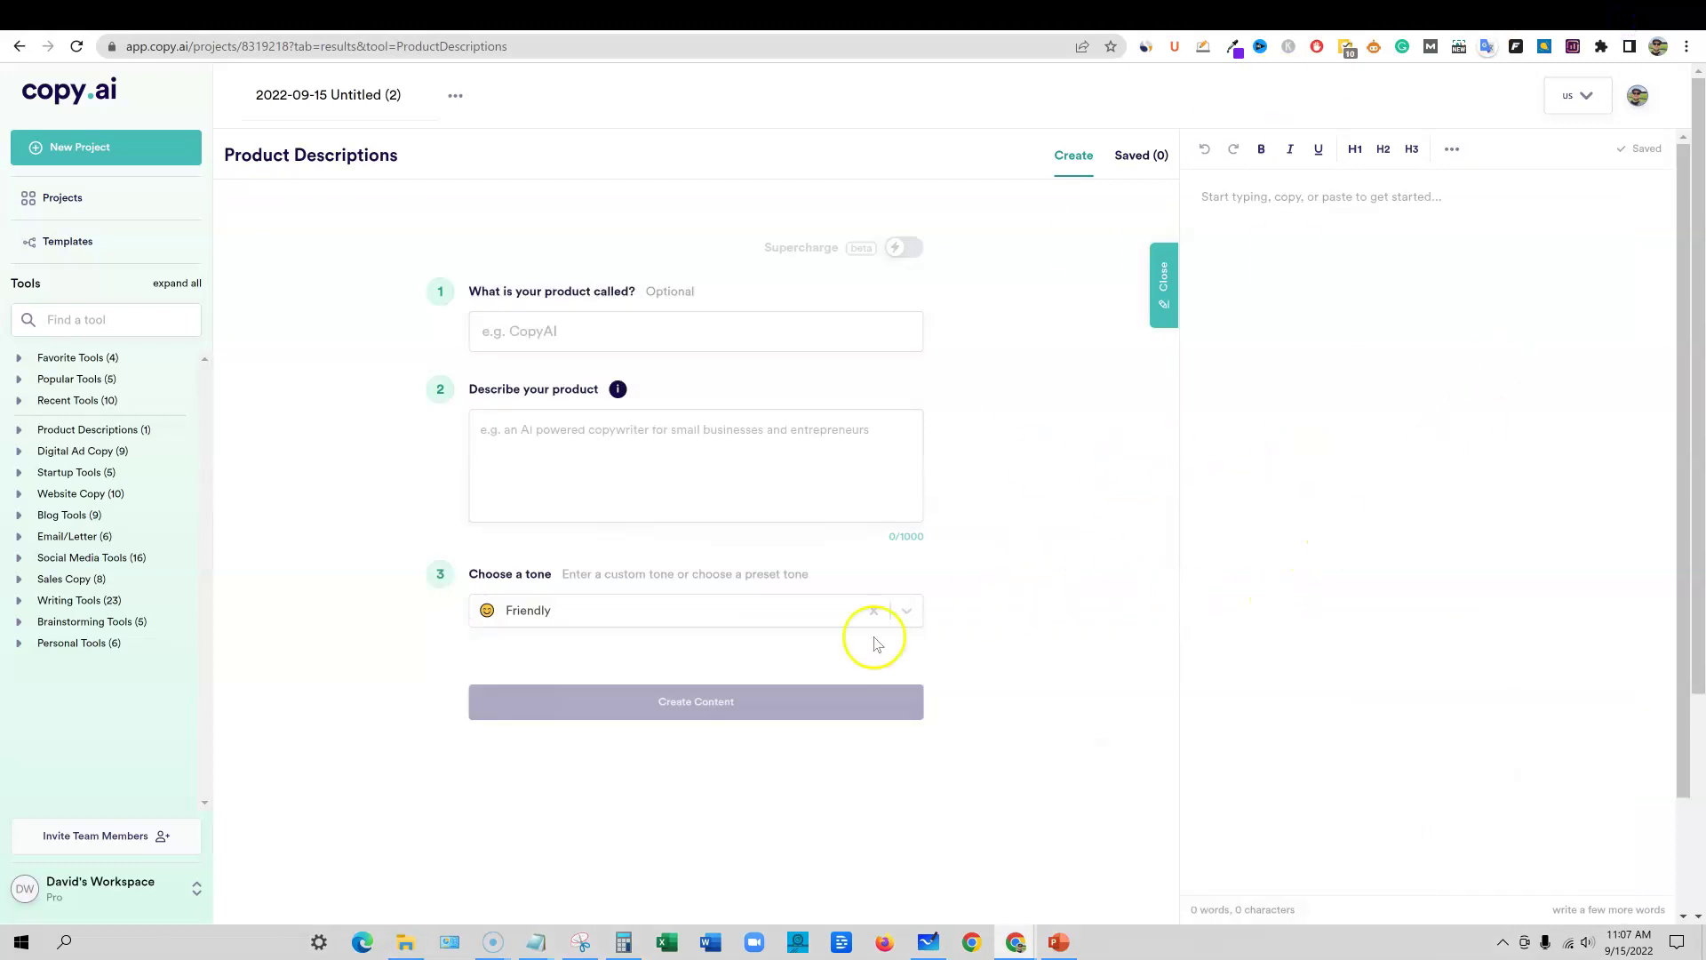
pyautogui.scroll(-4, 1181, 670)
pyautogui.scroll(4, 1217, 671)
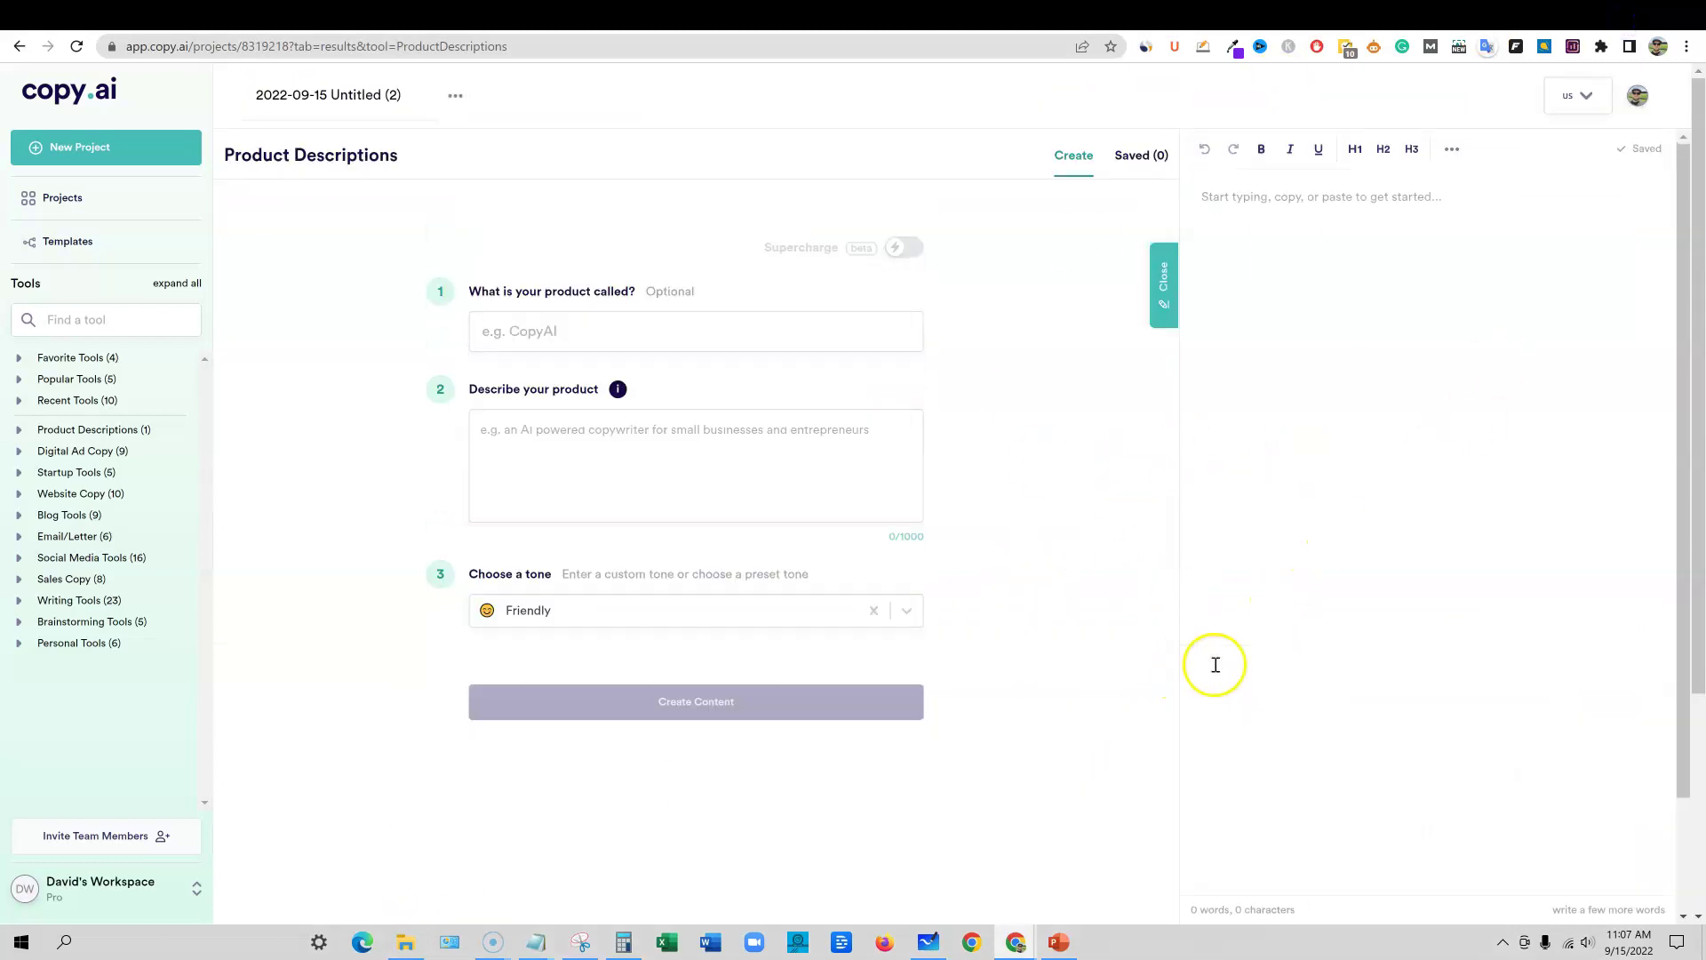